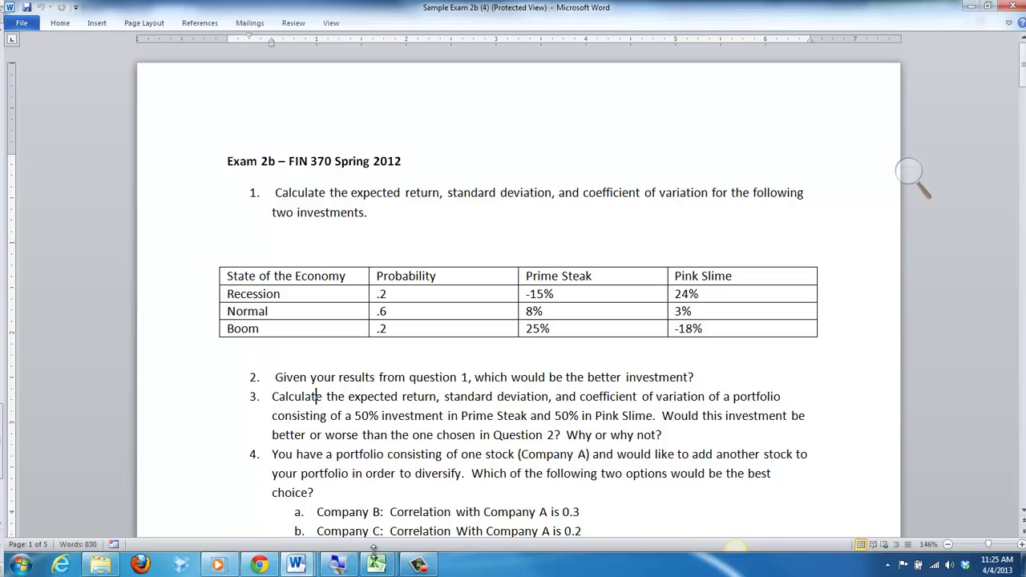
pyautogui.moveTo(373, 566)
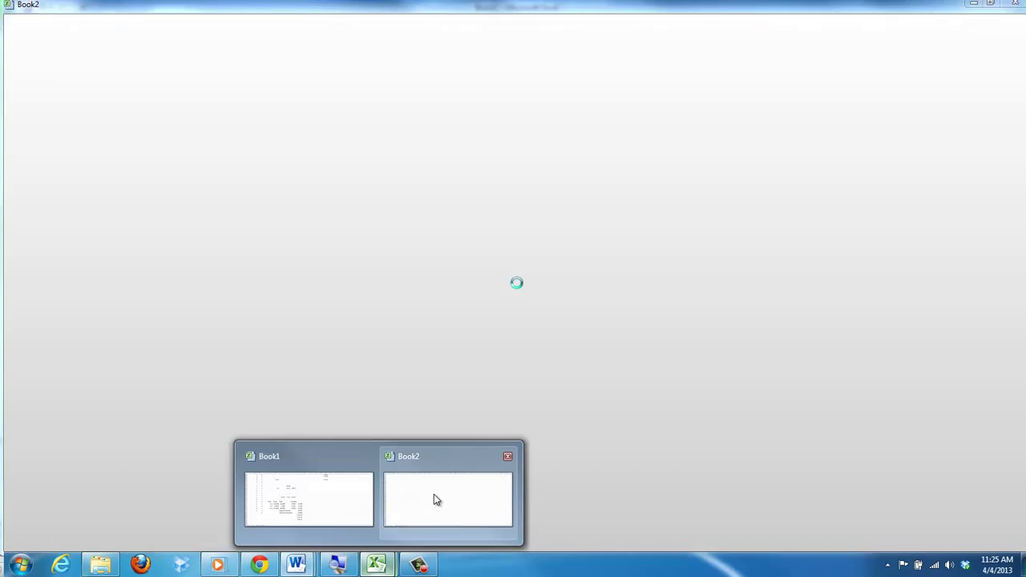
pyautogui.click(434, 493)
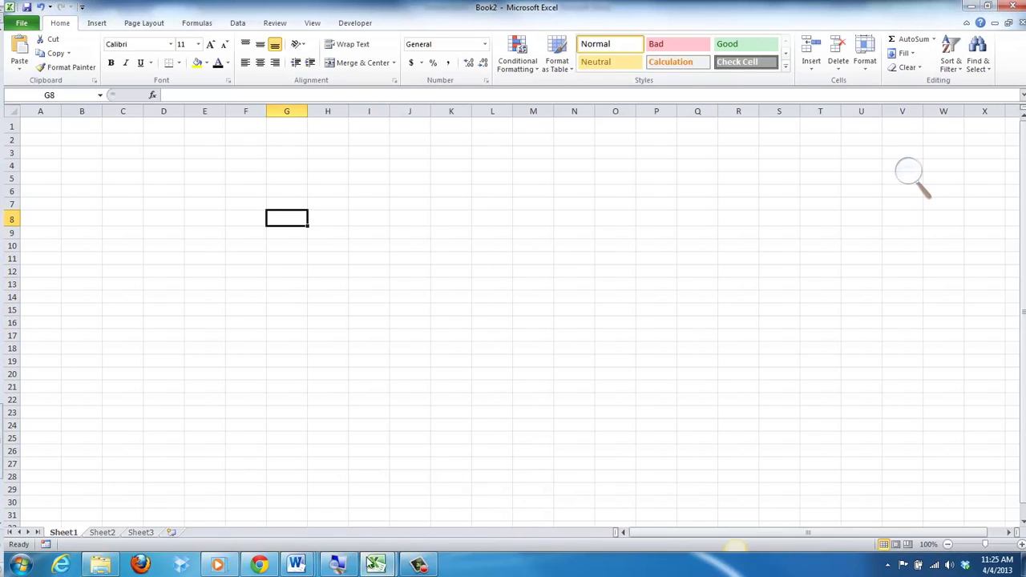
pyautogui.click(296, 565)
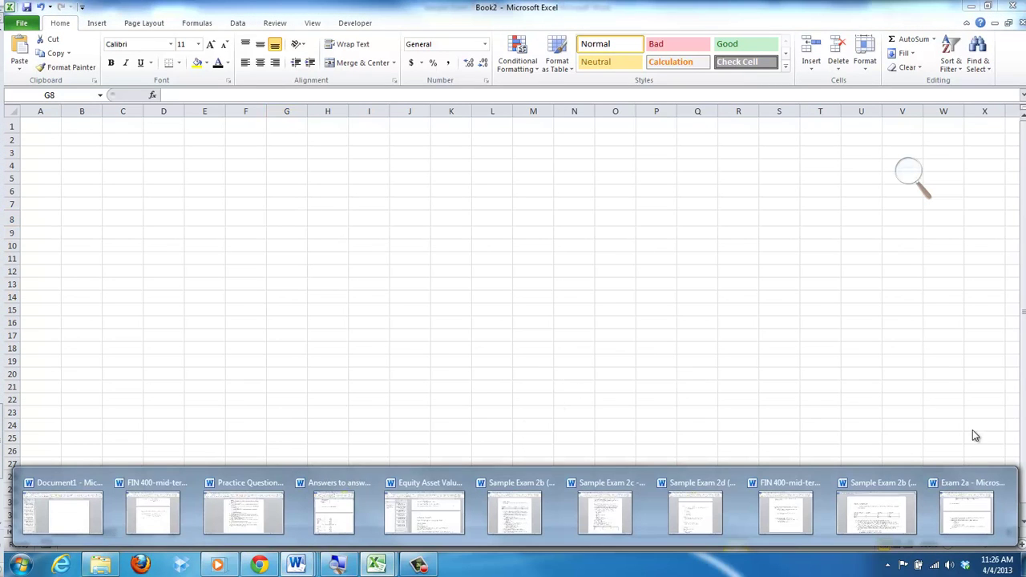
pyautogui.click(867, 490)
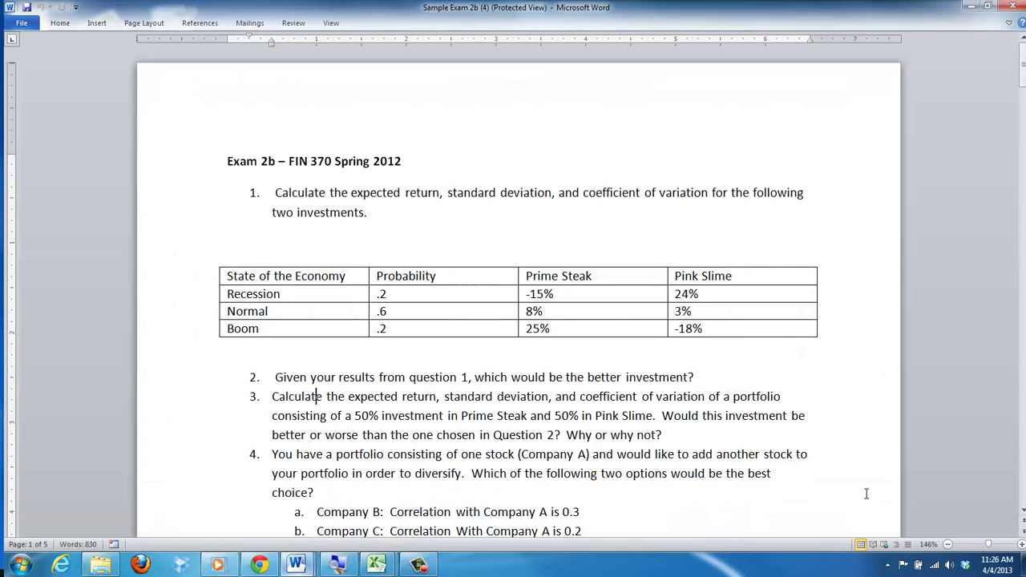
pyautogui.press('super+plus')
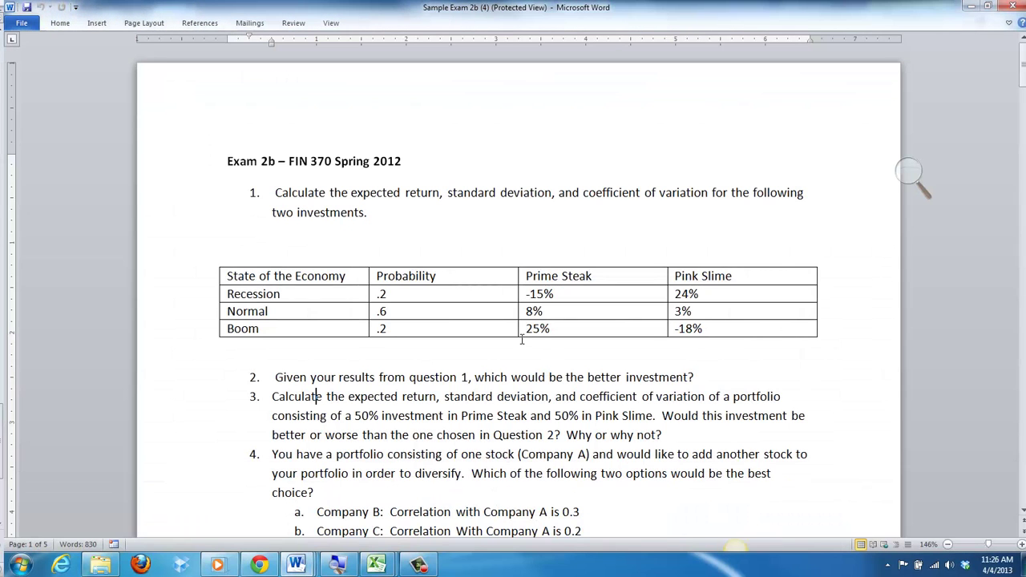
# Step: Select and copy the entire State of the Economy table under question 1, including its header row
pyautogui.click(228, 276)
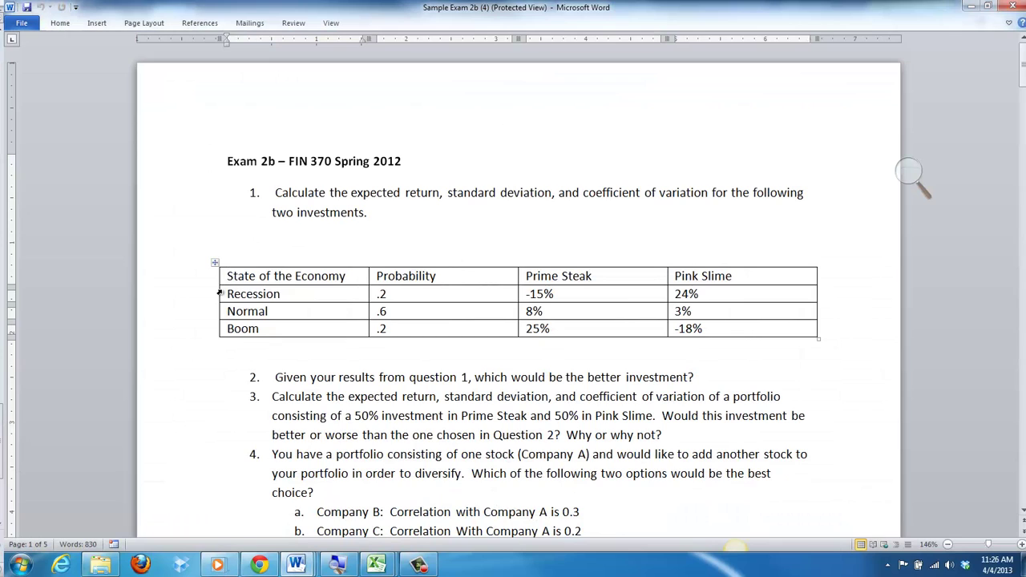
pyautogui.keyDown('shift'); pyautogui.click(219, 294); pyautogui.keyUp('shift')
pyautogui.hotkey('shift', 'Down')
pyautogui.hotkey('shift', 'Down')
pyautogui.hotkey('shift', 'Right')
pyautogui.hotkey('shift', 'Right')
pyautogui.hotkey('shift', 'Right')
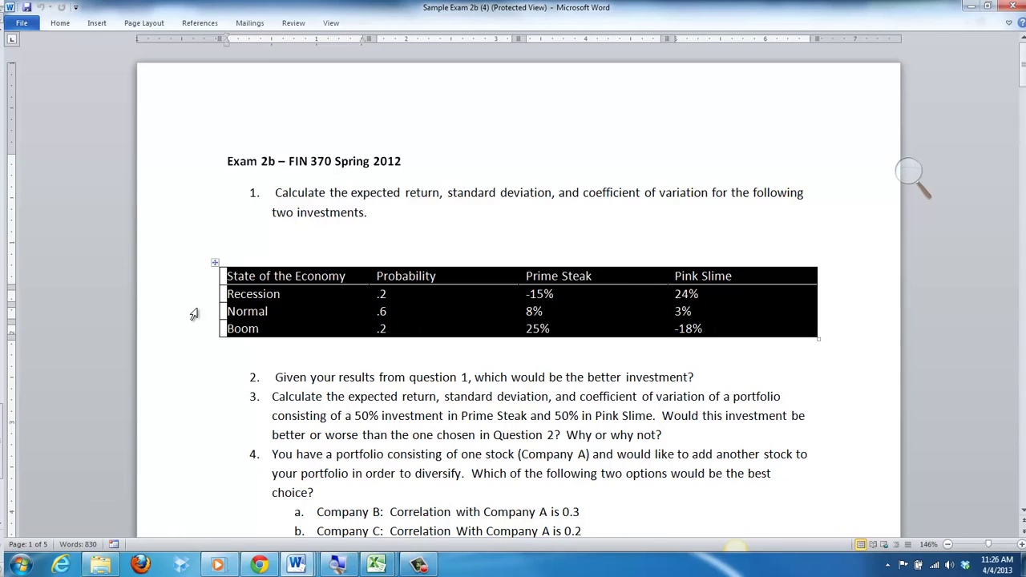
# Step: Switch to the Book2 workbook in Excel, paste the copied table starting at cell E4, and widen column E
pyautogui.click(378, 565)
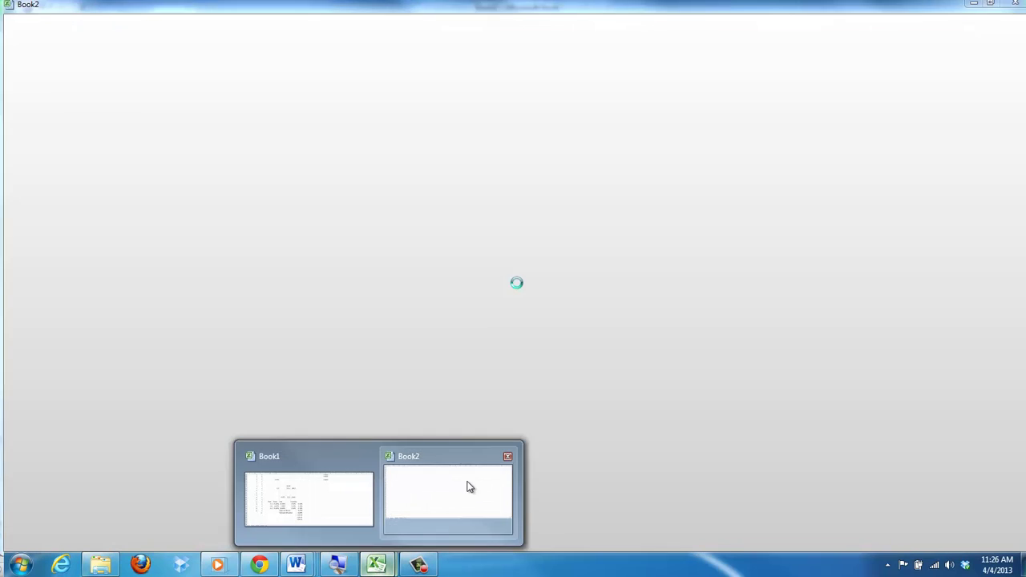
pyautogui.click(467, 484)
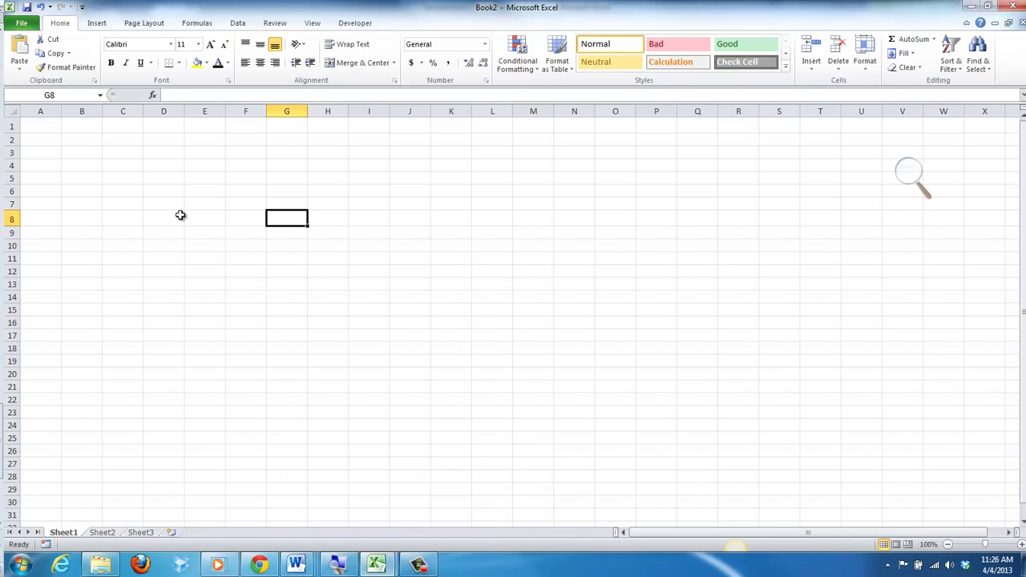
pyautogui.click(217, 164)
pyautogui.write('State of the Economy\tProbability\tPrime Steak\tPink Slime Recession\t0.2\t-15%\t24% Normal\t0.6\t8%\t3% Boom\t0.2\t25%\t-18%')
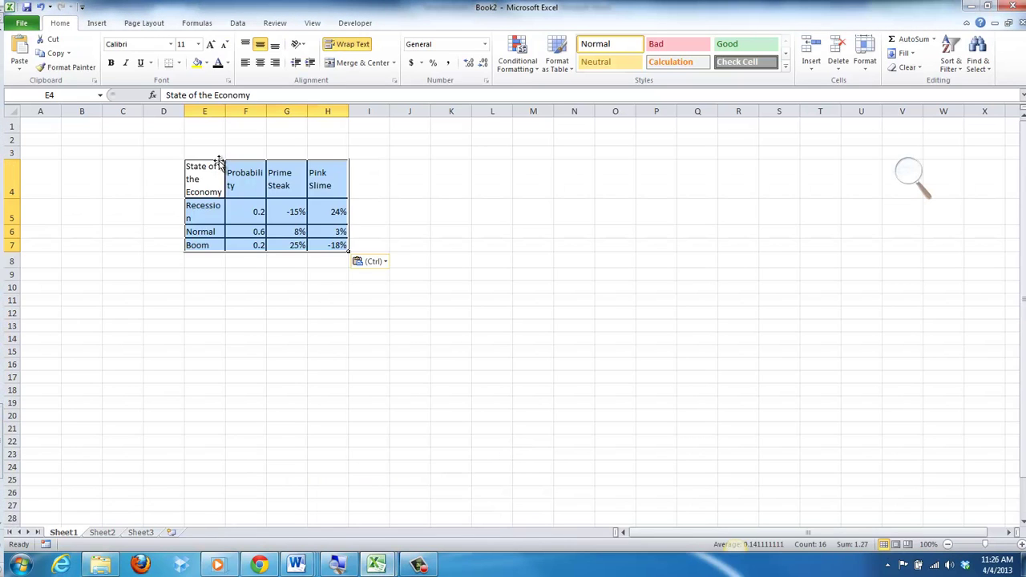
pyautogui.moveTo(222, 111); pyautogui.dragTo(311, 112)
# Step: Set the font size of the whole table in E4:H7 to 14
pyautogui.click(193, 183)
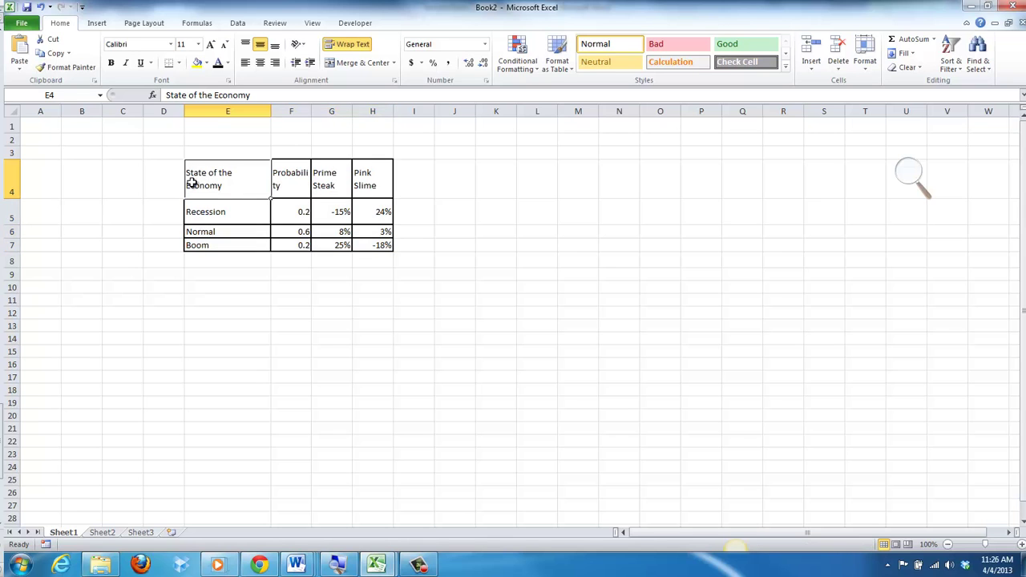
pyautogui.hotkey('ctrl', 'Down')
pyautogui.hotkey('ctrl', 'Up')
pyautogui.hotkey('ctrl', 'Up')
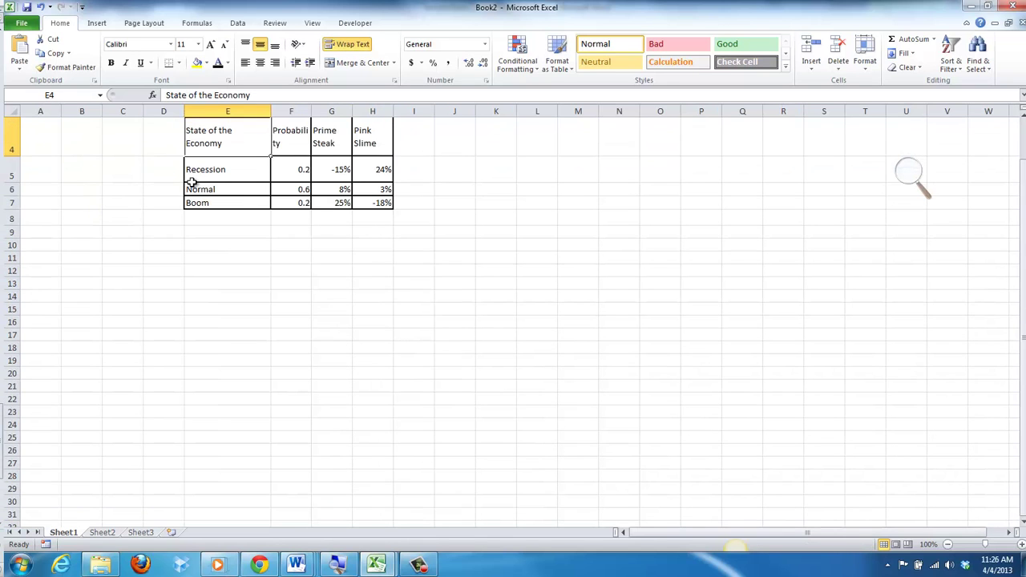
pyautogui.hotkey('shift', 'Right')
pyautogui.hotkey('shift', 'Down')
pyautogui.hotkey('shift', 'Down')
pyautogui.hotkey('shift', 'Right')
pyautogui.hotkey('shift', 'Down')
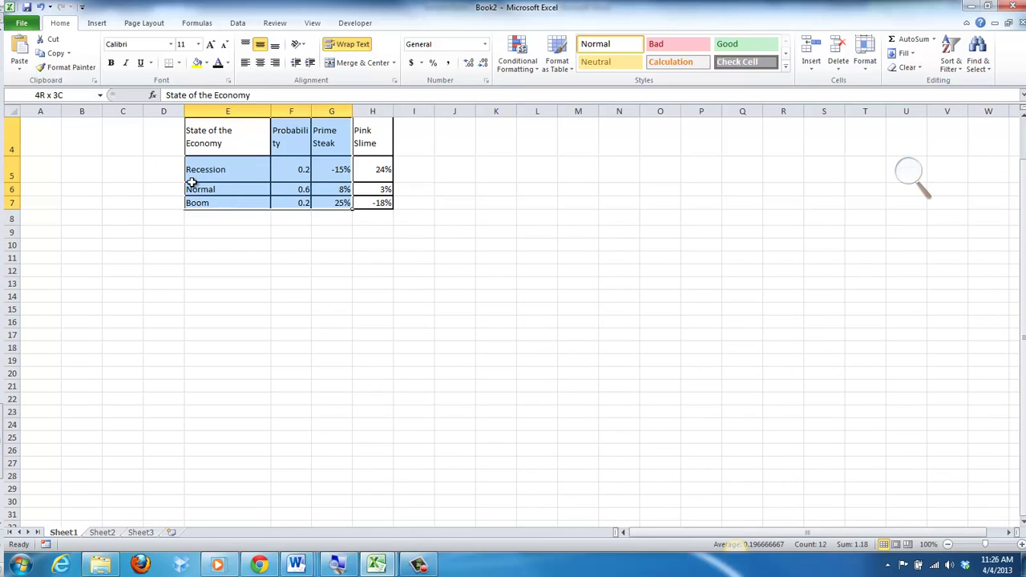
pyautogui.hotkey('shift', 'Right')
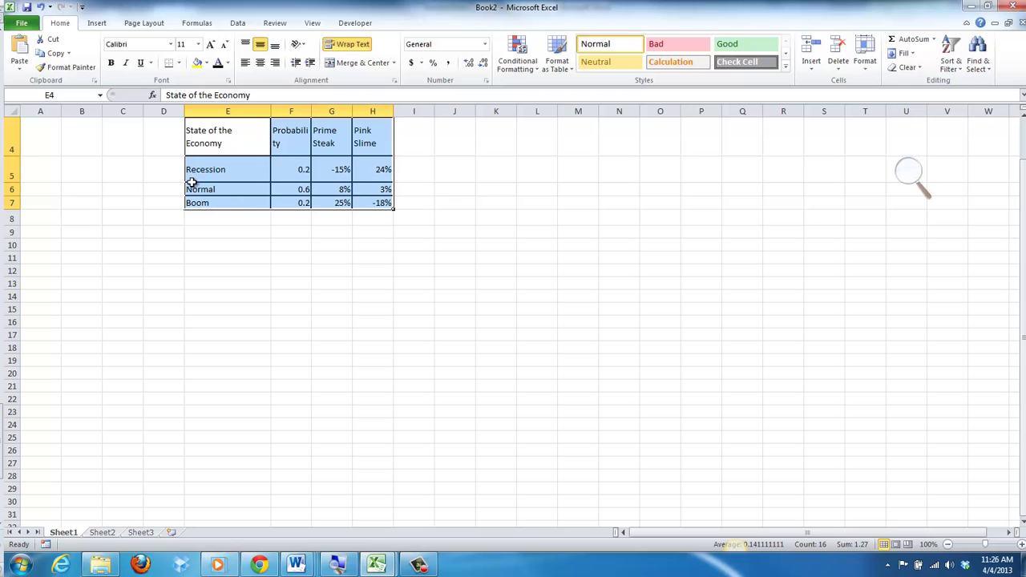
pyautogui.click(198, 44)
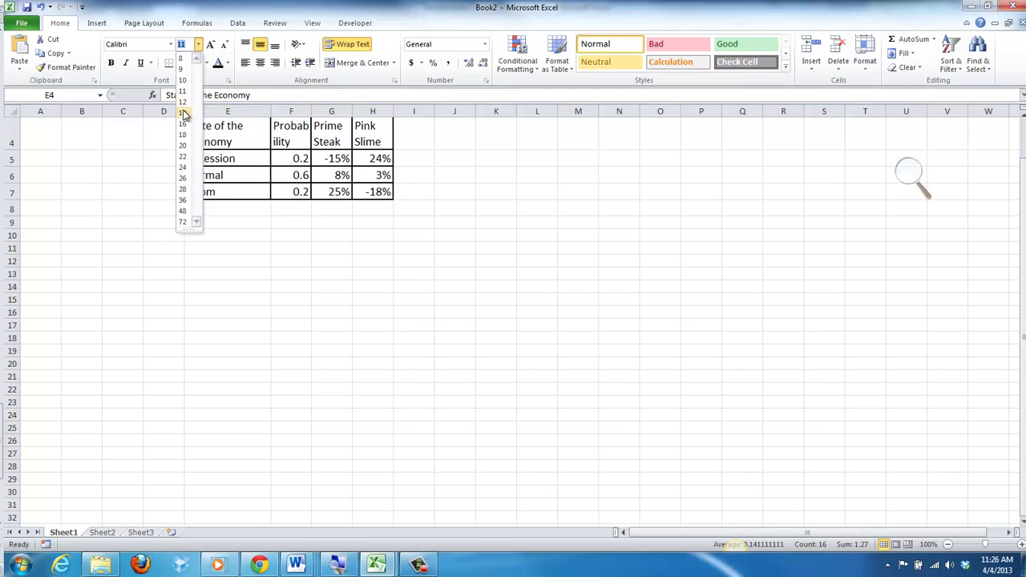
pyautogui.click(184, 114)
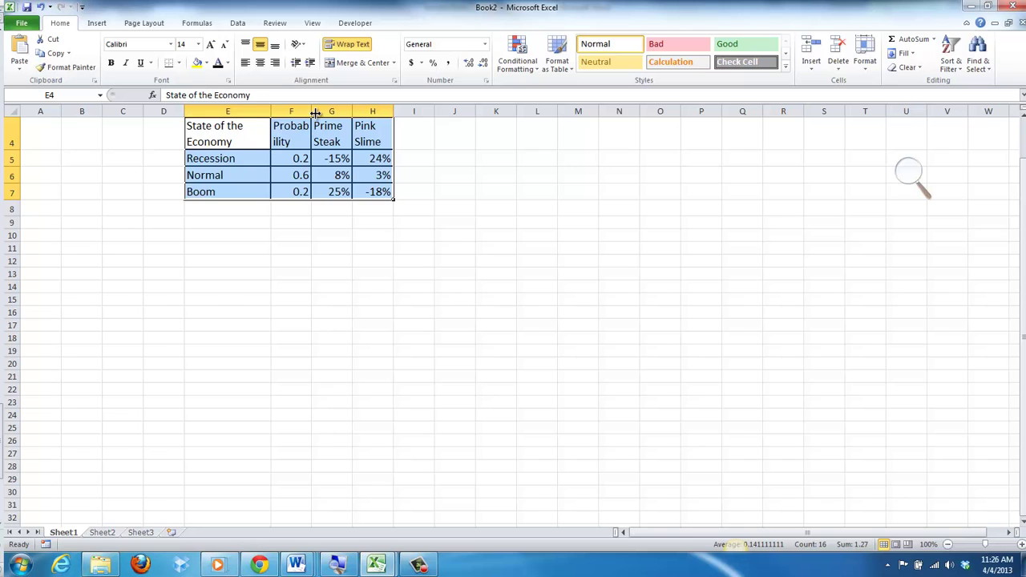
# Step: Widen columns F and E so the Probability and State of the Economy headers each fit on one line
pyautogui.moveTo(315, 113); pyautogui.dragTo(349, 105)
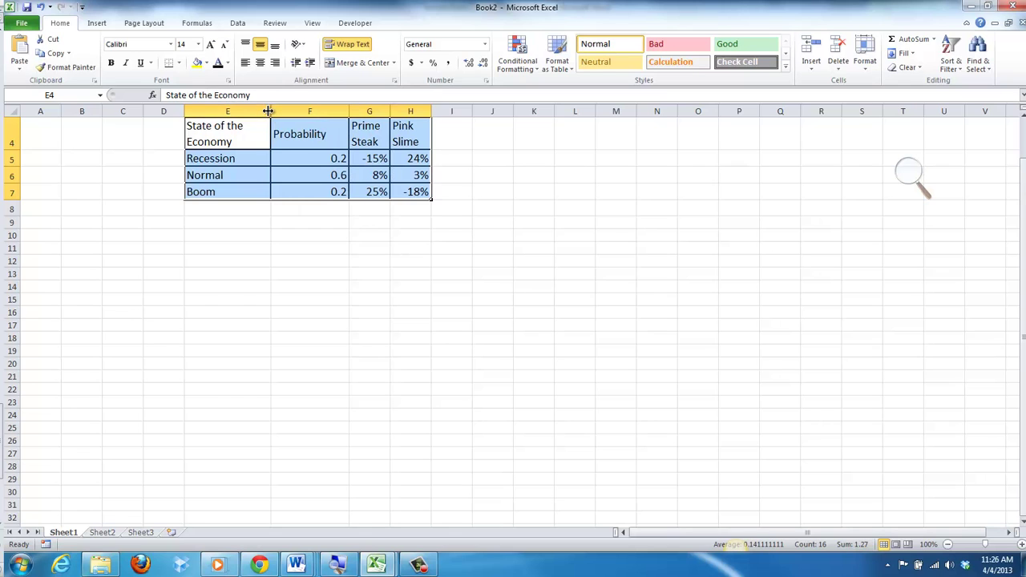
pyautogui.moveTo(270, 110); pyautogui.dragTo(300, 110)
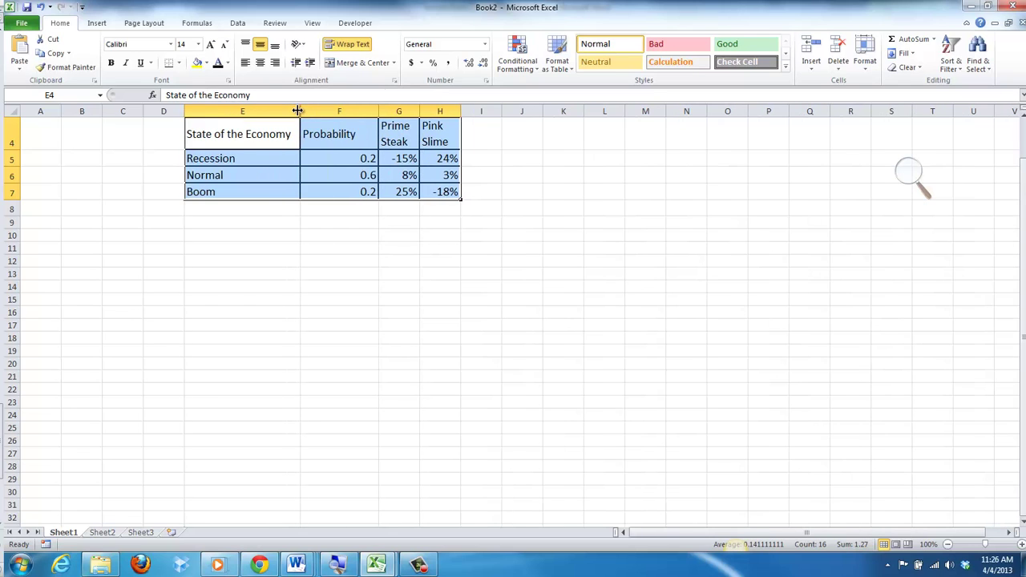
pyautogui.click(294, 234)
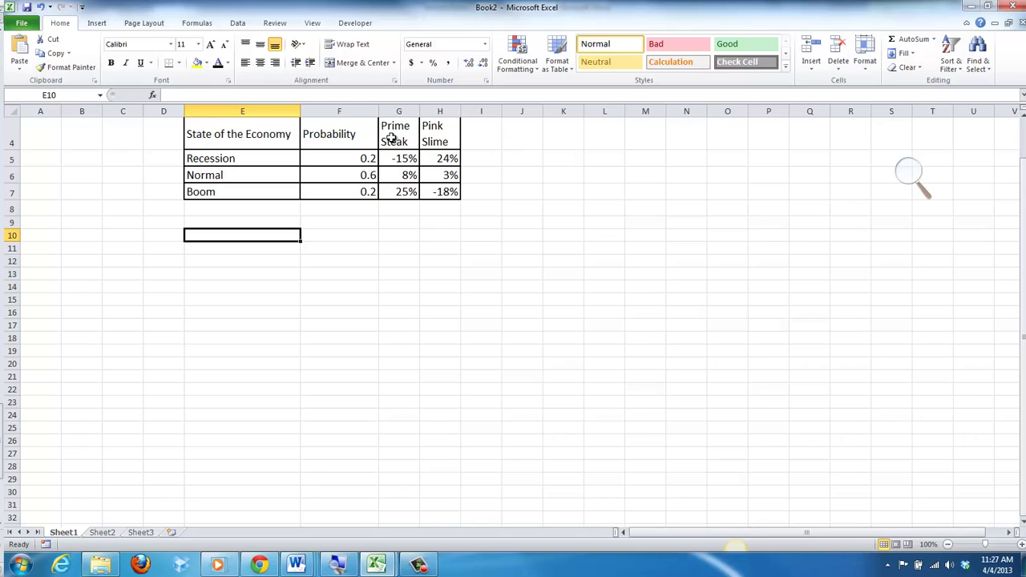
pyautogui.click(372, 223)
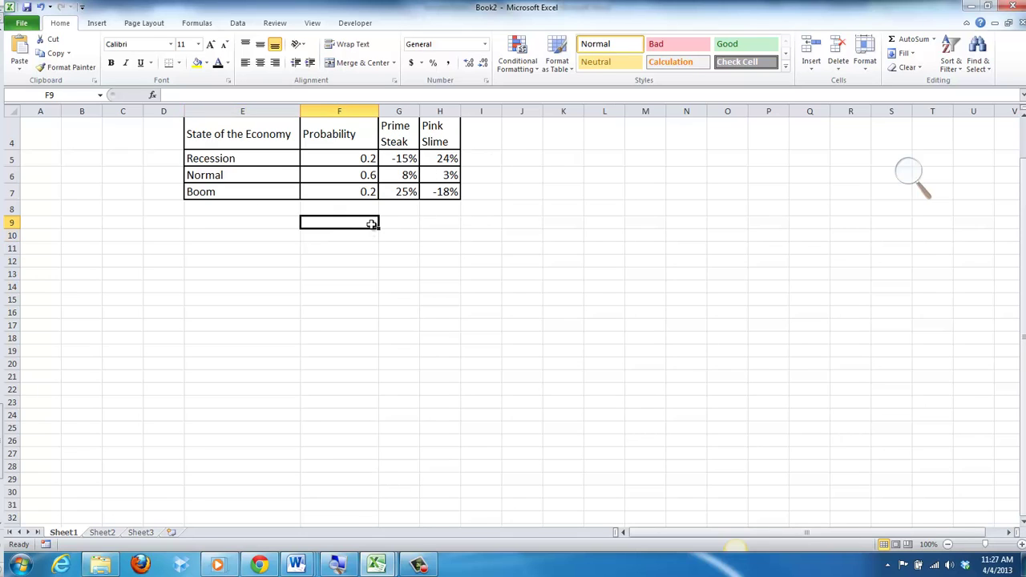
pyautogui.press('Left')
pyautogui.press('Right')
pyautogui.press('Up')
pyautogui.press('Up')
pyautogui.press('Up')
pyautogui.press('Up')
pyautogui.press('Right')
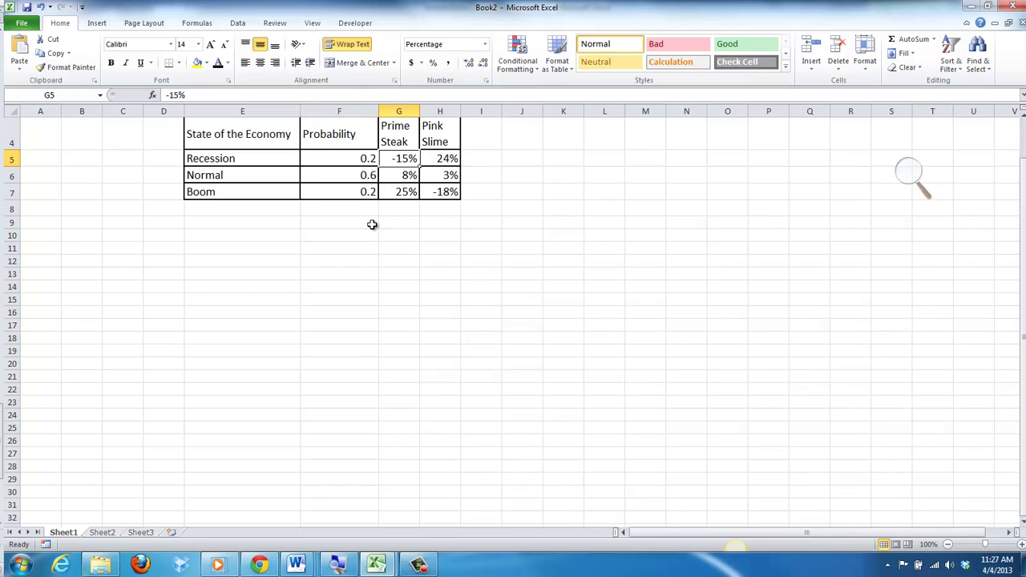
pyautogui.press('Down')
pyautogui.press('Down')
pyautogui.press('Down')
pyautogui.press('Down')
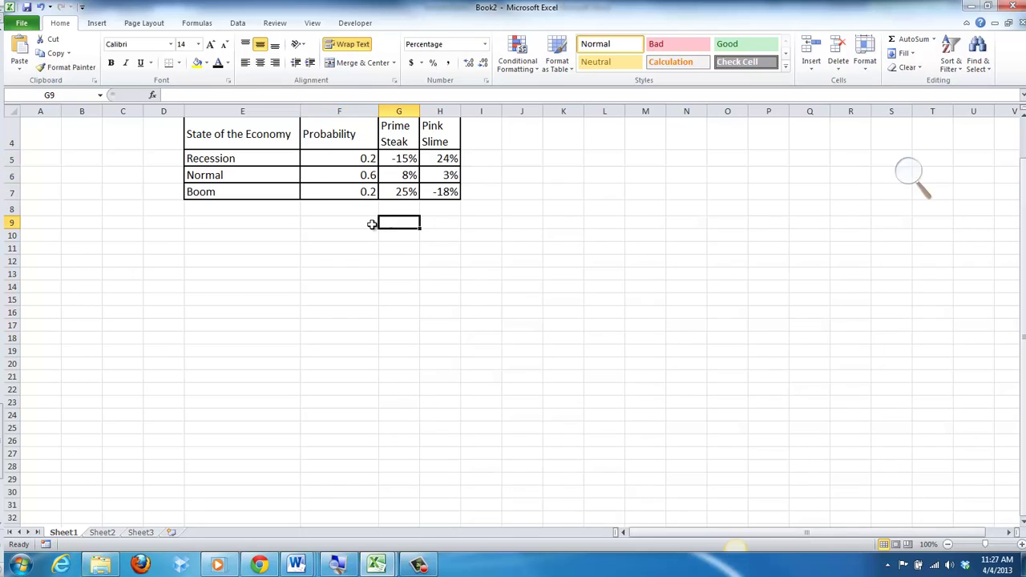
pyautogui.press('Left')
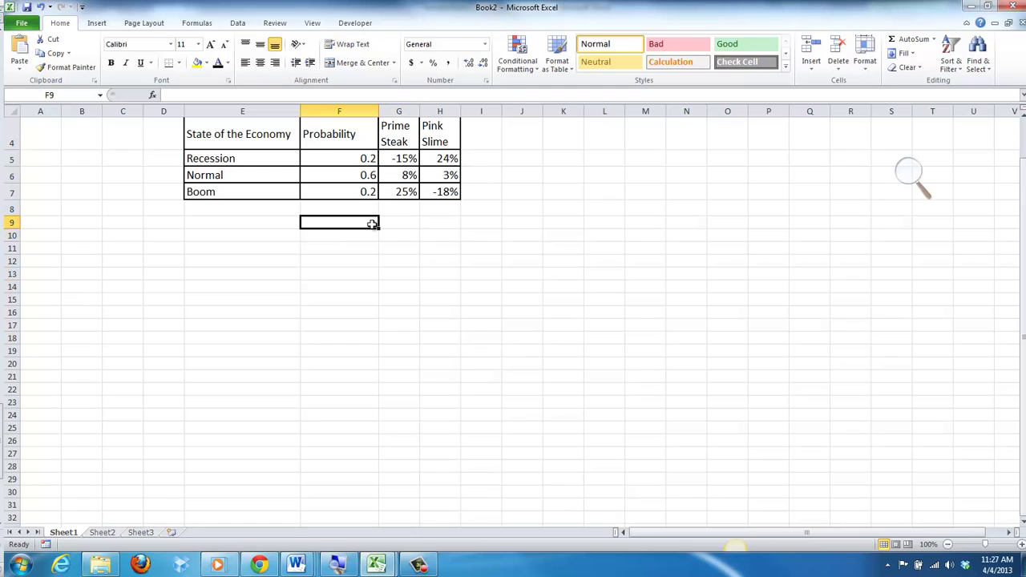
pyautogui.press('Down')
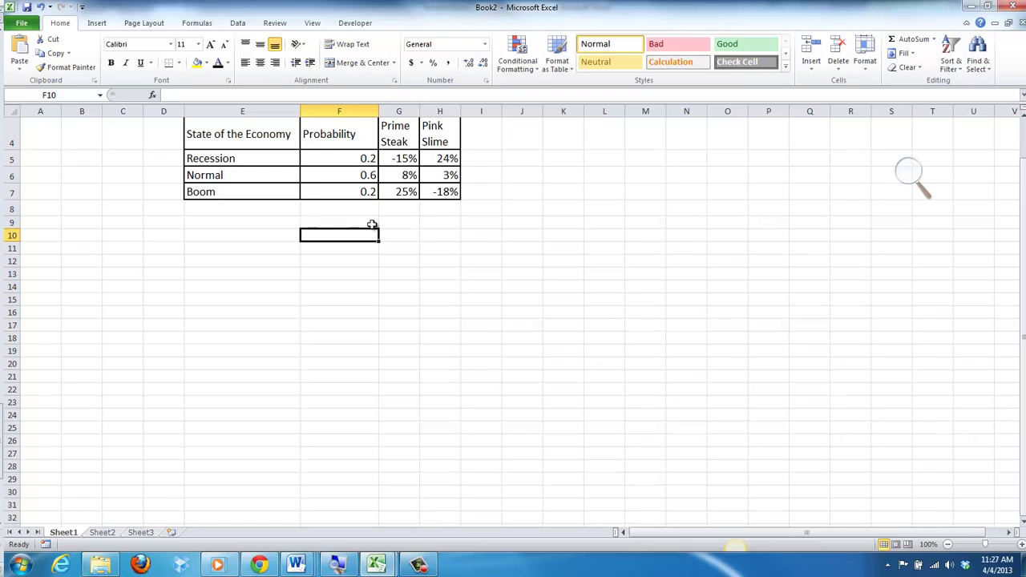
# Step: Enter the formula =F5*G5+F6*G6+F7*G7 in cell F9 to calculate Prime Steak's expected return
pyautogui.click(372, 225)
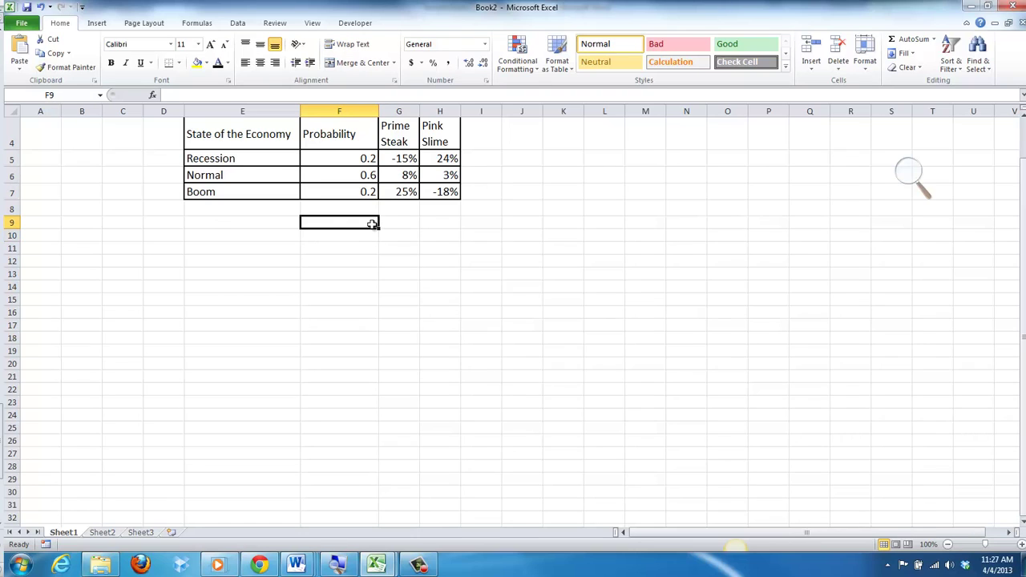
pyautogui.write('=')
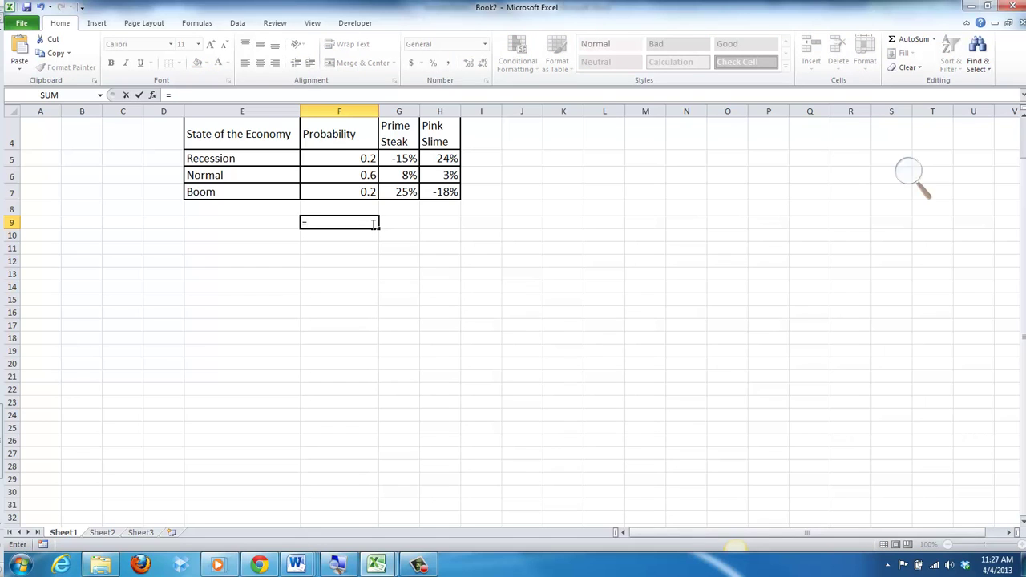
pyautogui.press('Up')
pyautogui.press('Up')
pyautogui.press('Up')
pyautogui.press('Up')
pyautogui.write('*')
pyautogui.press('Up')
pyautogui.press('Up')
pyautogui.press('Up')
pyautogui.press('Up')
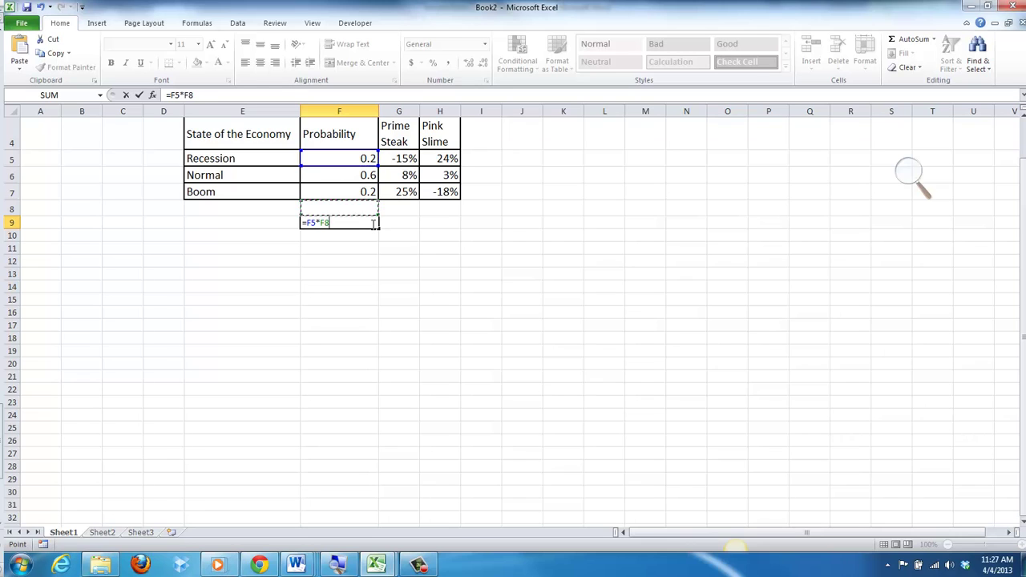
pyautogui.press('Right')
pyautogui.write('+')
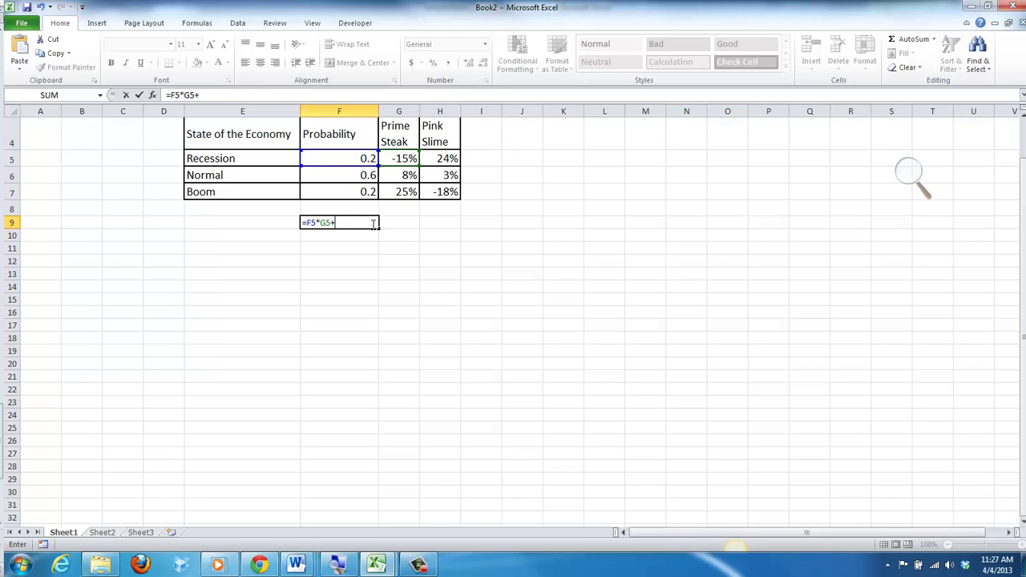
pyautogui.press('Up')
pyautogui.press('Up')
pyautogui.press('Up')
pyautogui.write('*')
pyautogui.press('Up')
pyautogui.press('Up')
pyautogui.press('Up')
pyautogui.press('Right')
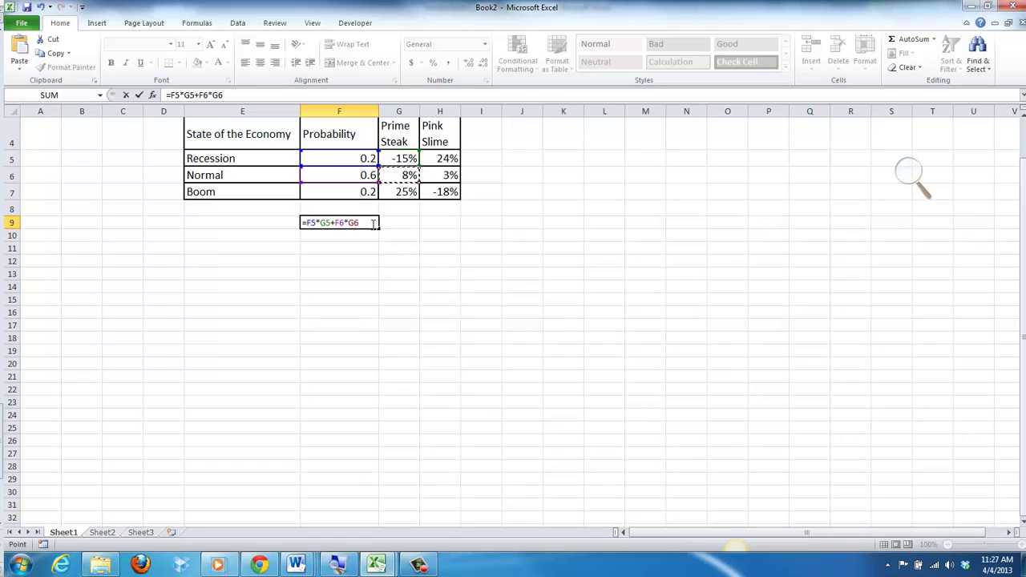
pyautogui.write('+')
pyautogui.press('Up')
pyautogui.press('Up')
pyautogui.write('*')
pyautogui.press('Up')
pyautogui.press('Up')
pyautogui.press('Right')
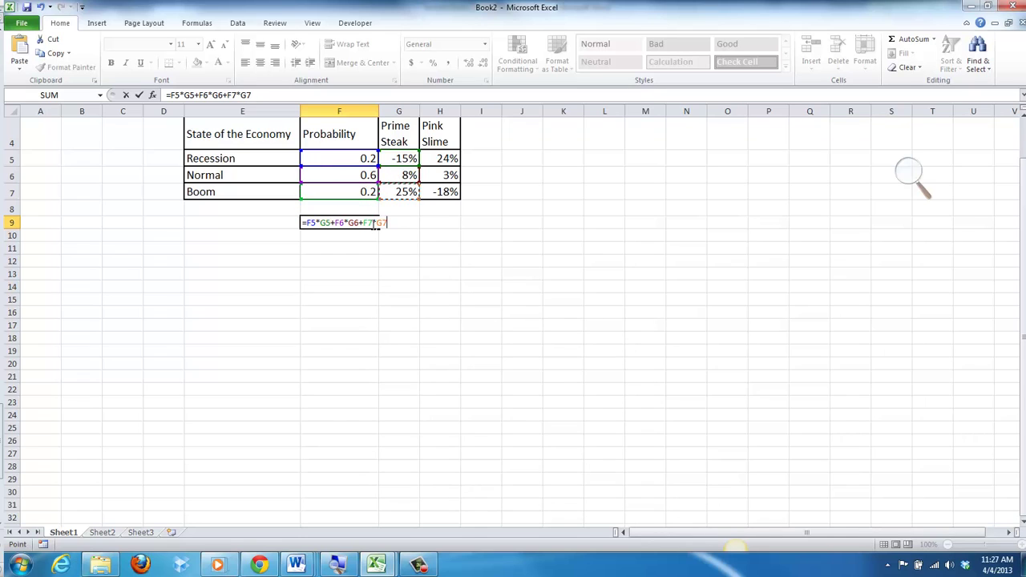
pyautogui.press('Return')
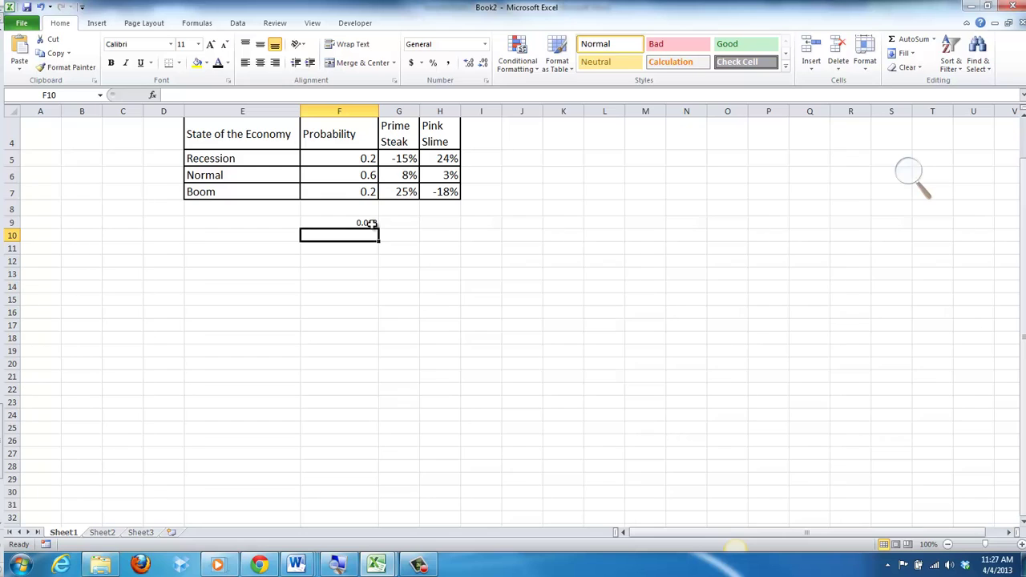
# Step: Move the expected return formula from cell F9 to G9, under the Prime Steak column
pyautogui.click(368, 223)
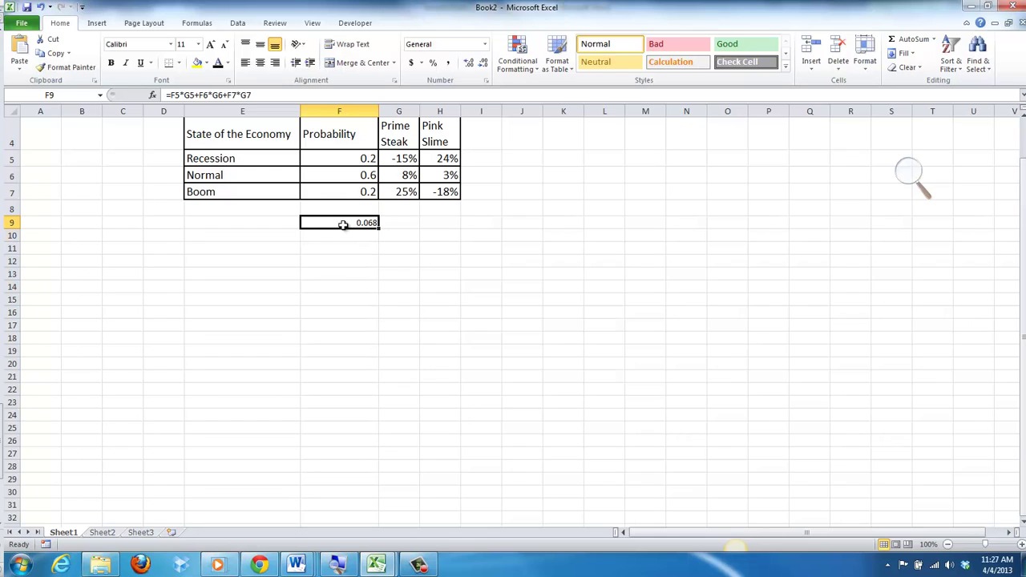
pyautogui.rightClick(343, 223)
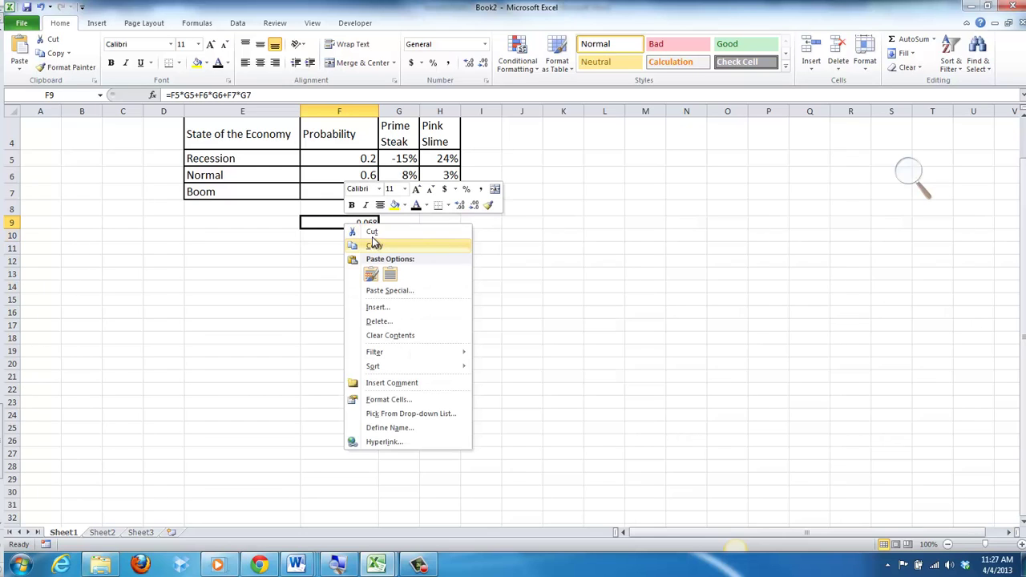
pyautogui.click(374, 245)
pyautogui.click(401, 224)
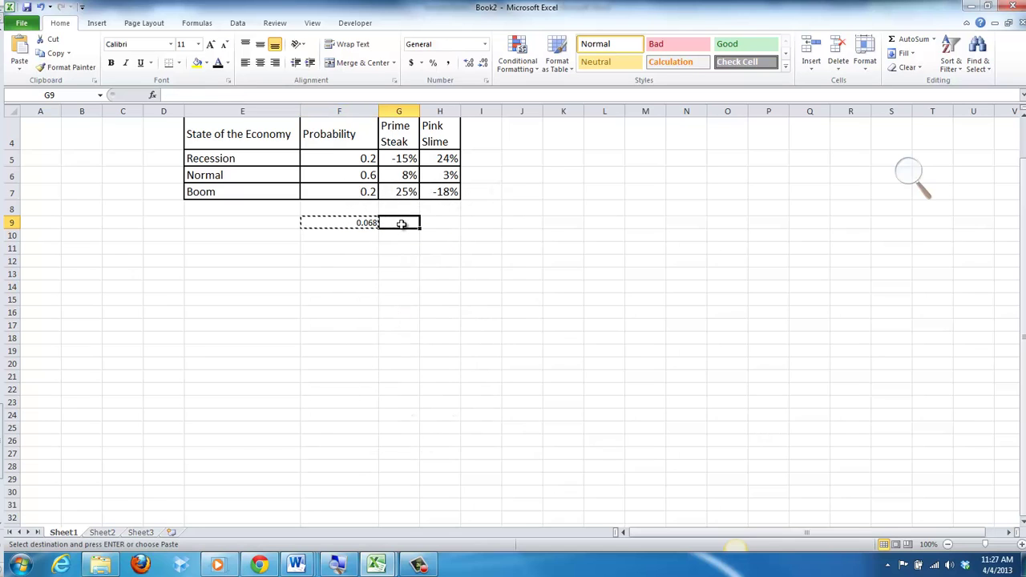
pyautogui.rightClick(401, 223)
pyautogui.click(430, 275)
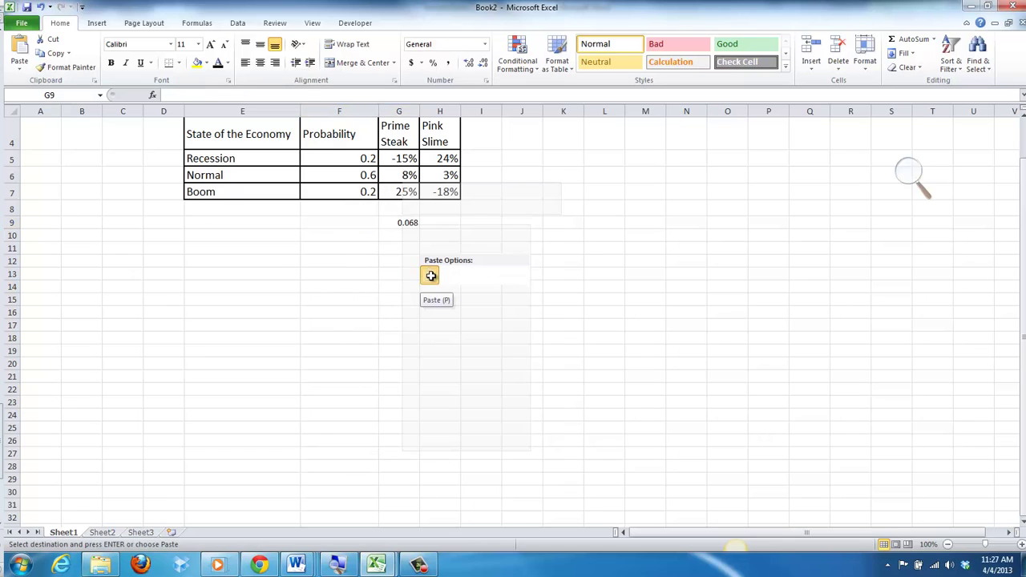
# Step: Format Prime Steak's expected return in G9 as a percentage with two decimals and font size 14
pyautogui.click(433, 64)
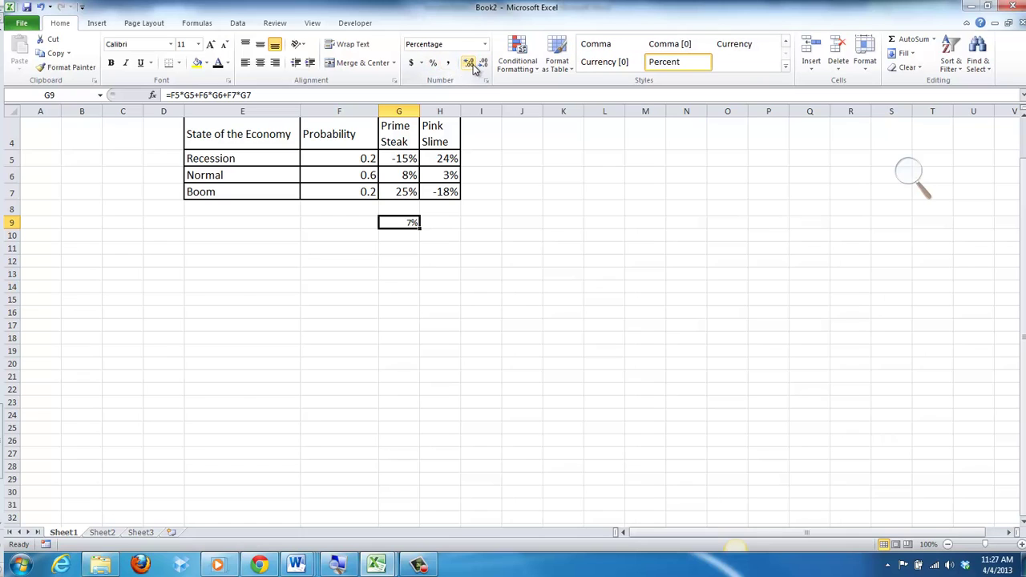
pyautogui.click(198, 44)
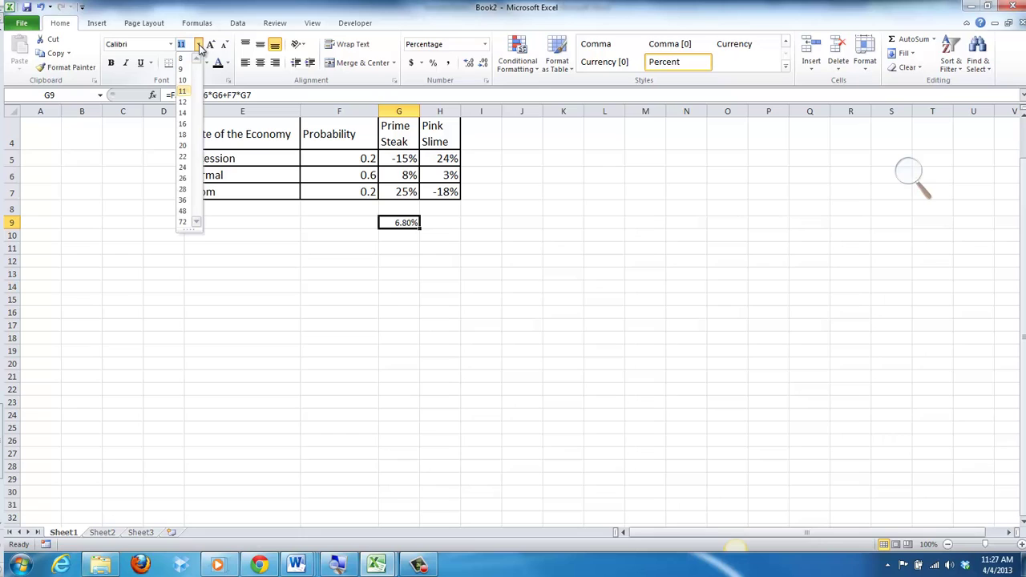
pyautogui.click(183, 115)
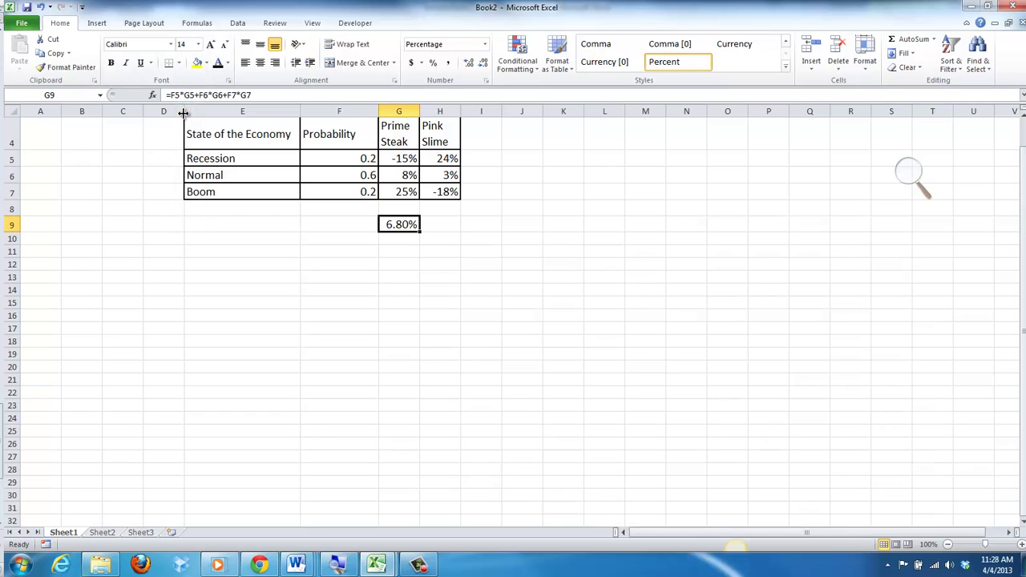
# Step: Enter the label Expected Return in cell F9
pyautogui.press('Left')
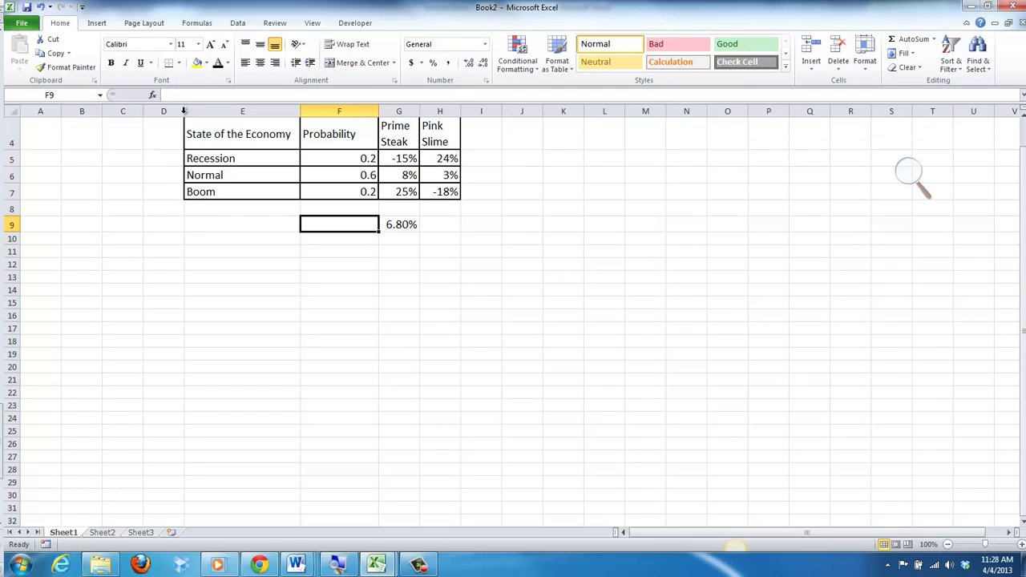
pyautogui.write('Expected Ret')
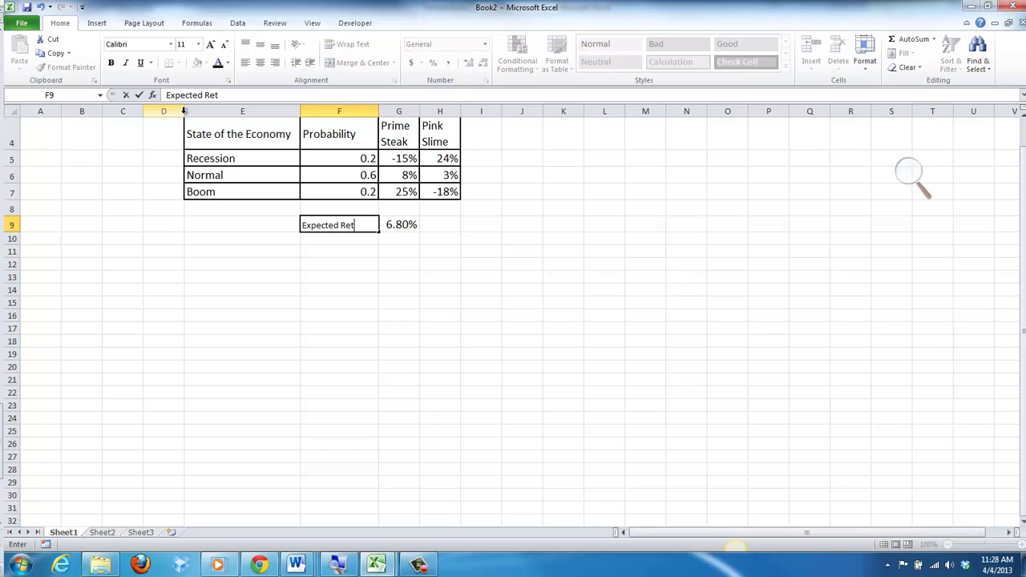
pyautogui.write('rurn')
pyautogui.press('Return')
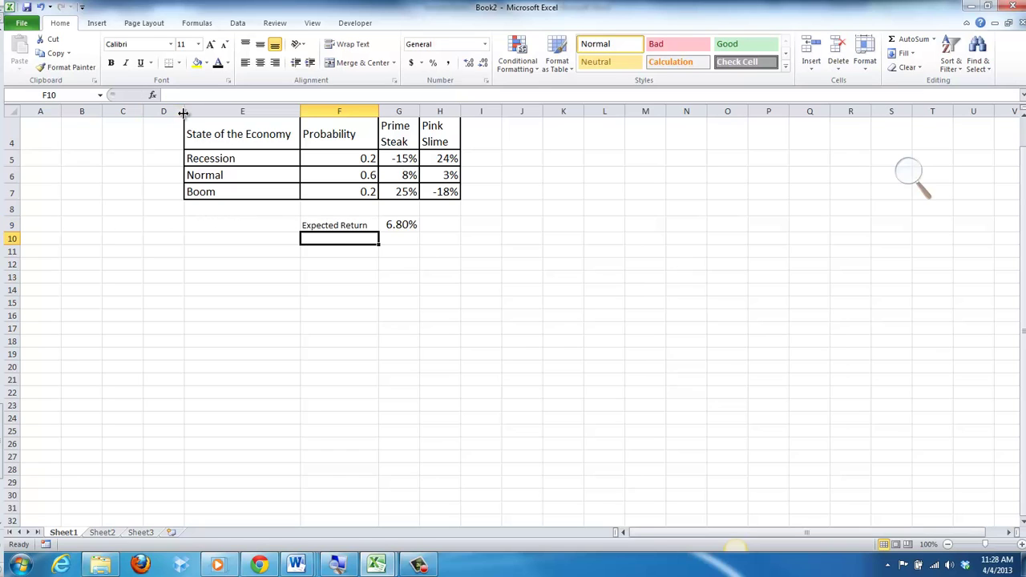
# Step: Enter the formula =(F5*H5)+F6*H6+F7*H7 in cell H9 to calculate Pink Slime's expected return
pyautogui.press('Up')
pyautogui.press('Right')
pyautogui.press('Right')
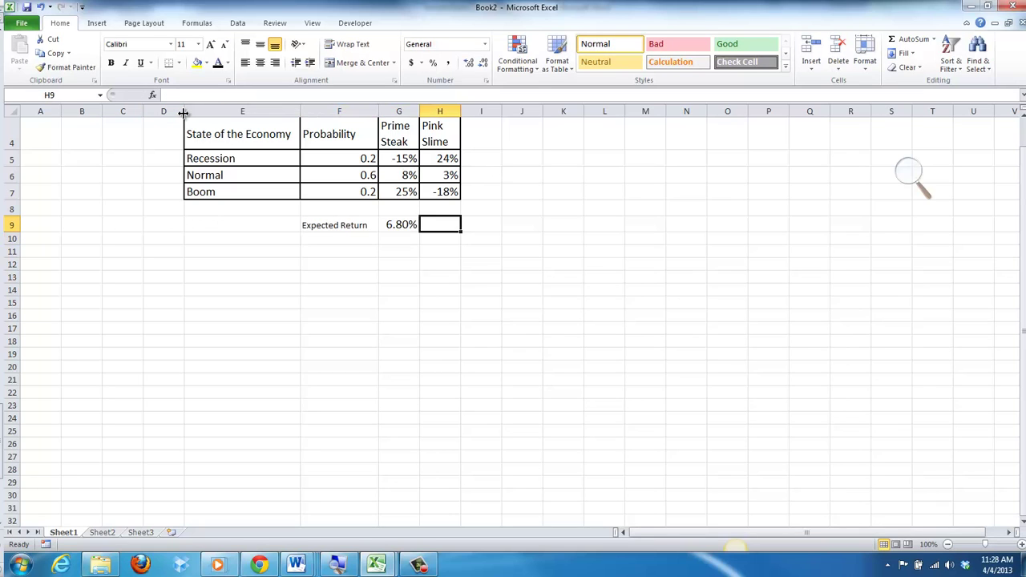
pyautogui.write('=(')
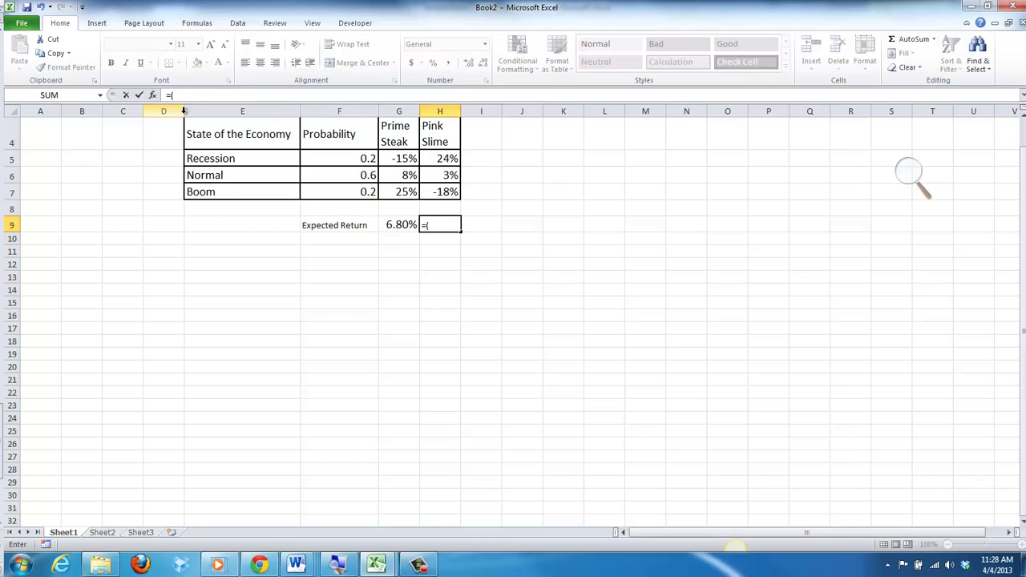
pyautogui.press('Up')
pyautogui.press('Up')
pyautogui.press('Up')
pyautogui.press('Up')
pyautogui.press('Left')
pyautogui.press('Left')
pyautogui.write('*')
pyautogui.press('Up')
pyautogui.press('Up')
pyautogui.press('Up')
pyautogui.press('Up')
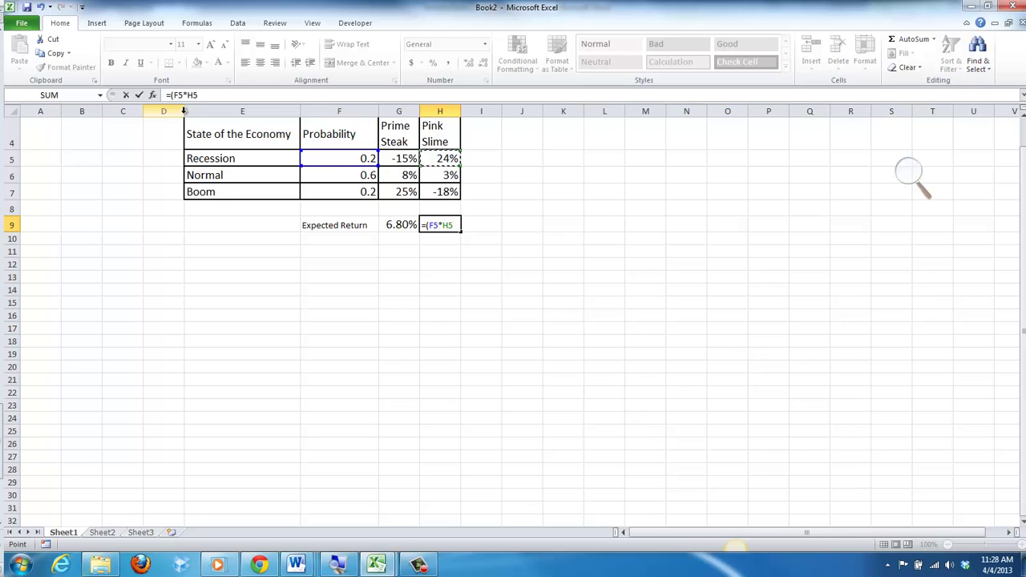
pyautogui.write(')+')
pyautogui.press('Up')
pyautogui.press('Up')
pyautogui.press('Up')
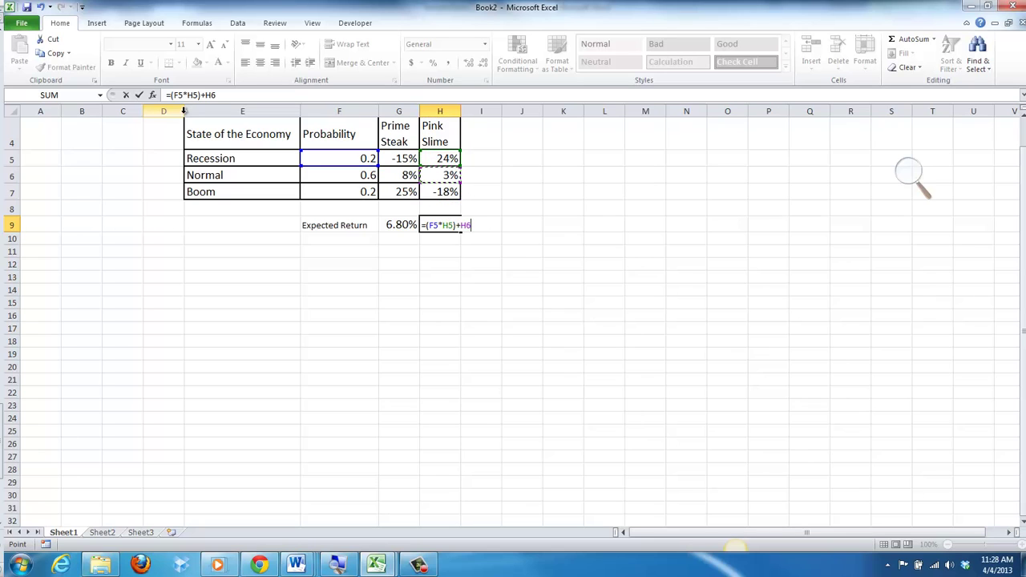
pyautogui.press('Left')
pyautogui.press('Left')
pyautogui.write('*')
pyautogui.press('Up')
pyautogui.press('Up')
pyautogui.press('Up')
pyautogui.write('+')
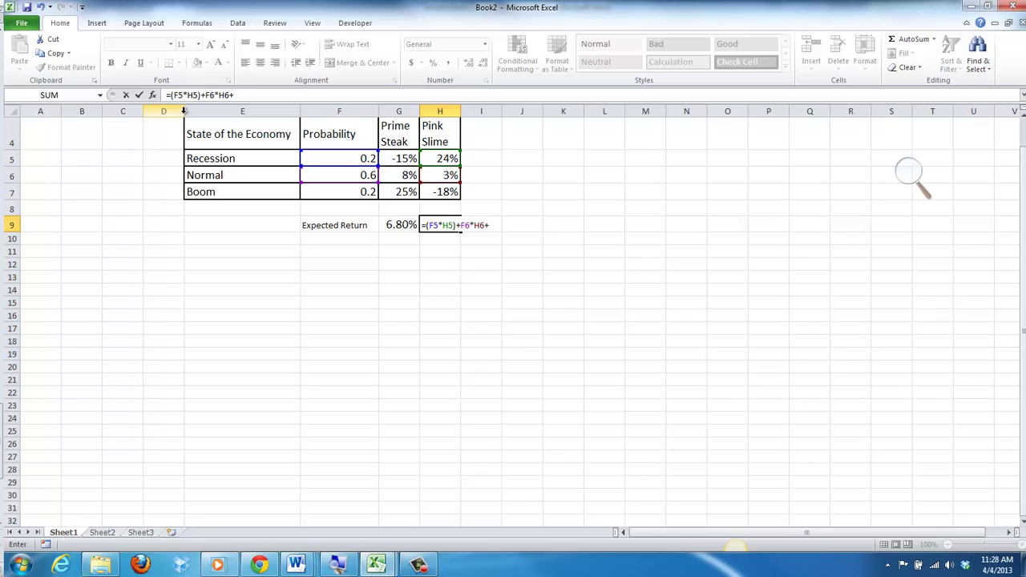
pyautogui.press('Up')
pyautogui.press('Up')
pyautogui.press('Left')
pyautogui.press('Left')
pyautogui.write('*')
pyautogui.press('Up')
pyautogui.press('Up')
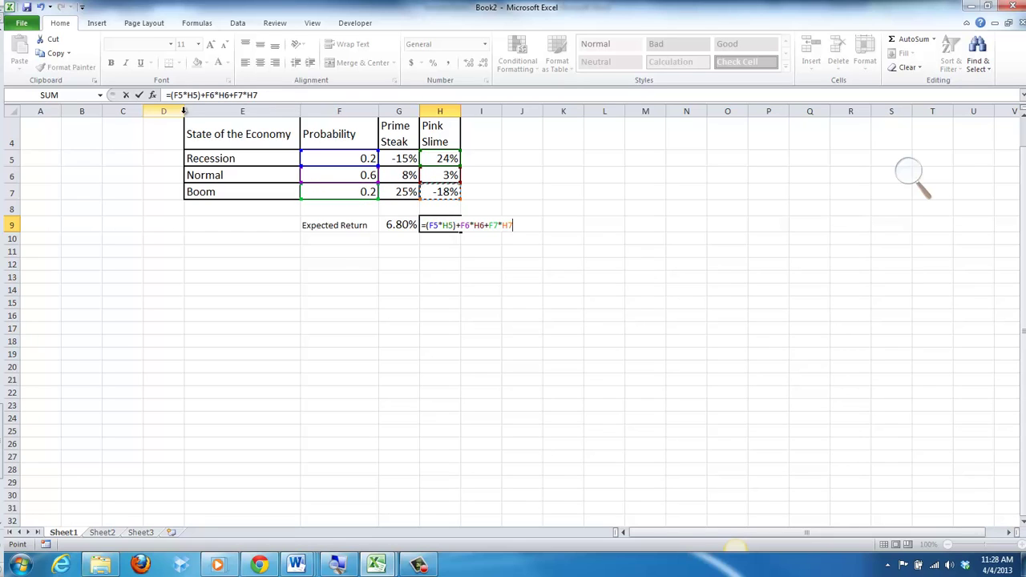
pyautogui.press('Return')
# Step: Format Pink Slime's expected return in H9 as a percentage with two decimals and font size 14
pyautogui.press('Up')
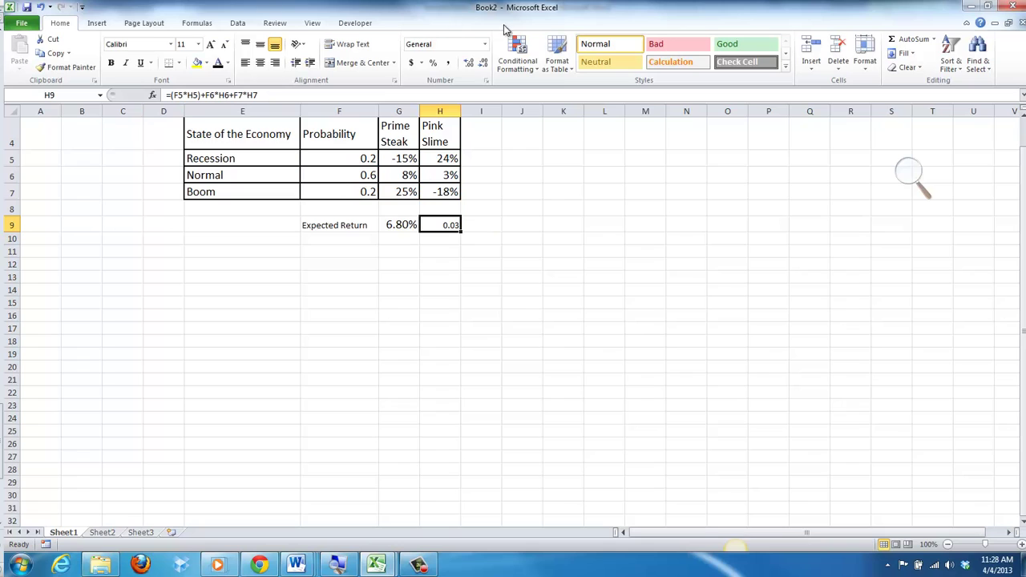
pyautogui.click(433, 71)
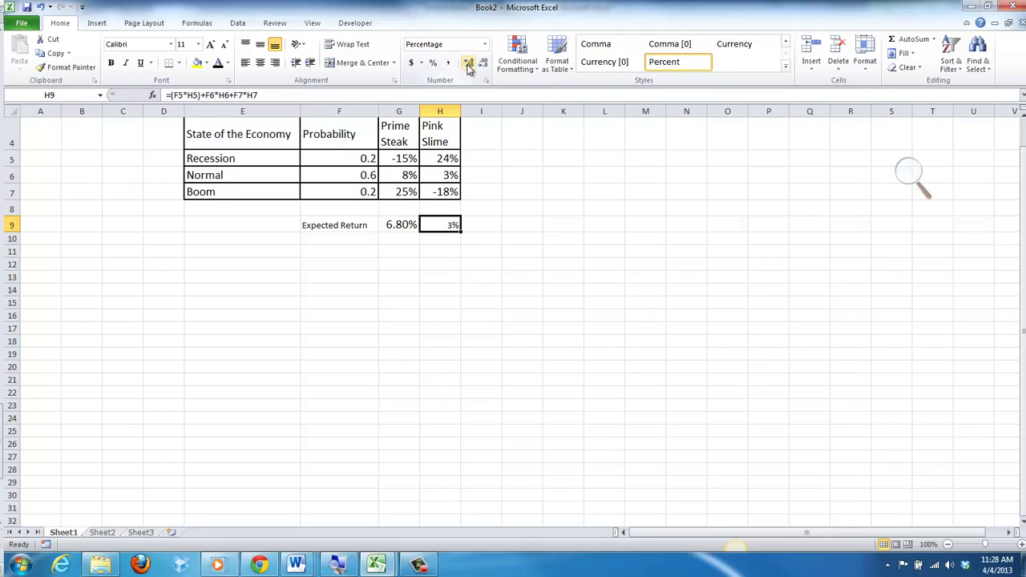
pyautogui.click(469, 66)
pyautogui.click(468, 66)
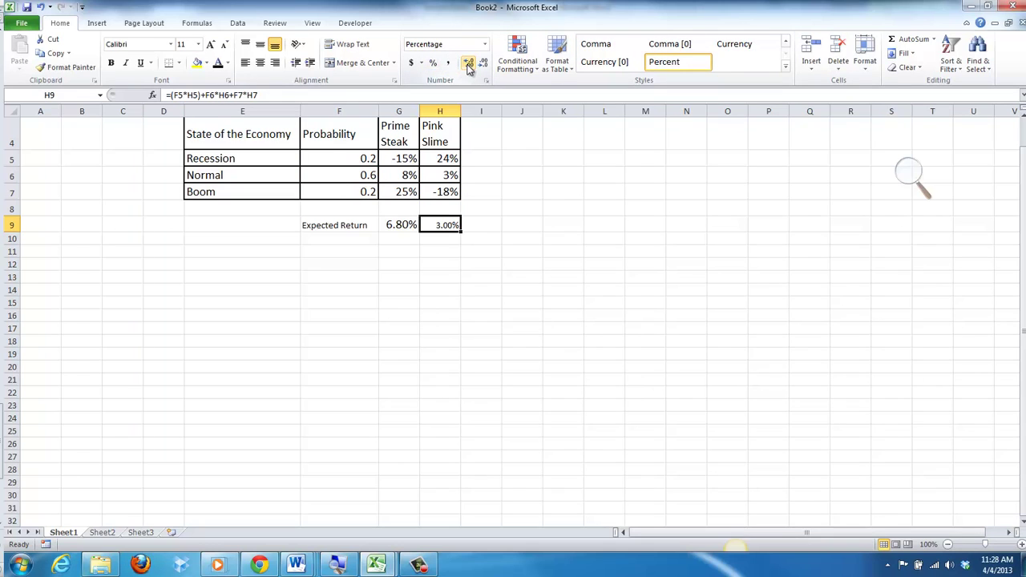
pyautogui.click(197, 44)
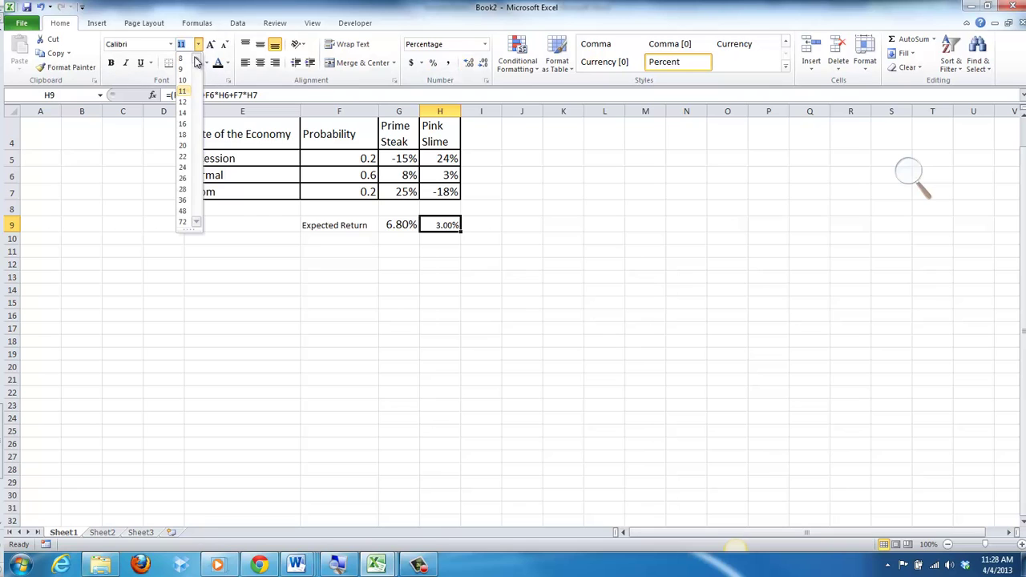
pyautogui.click(183, 113)
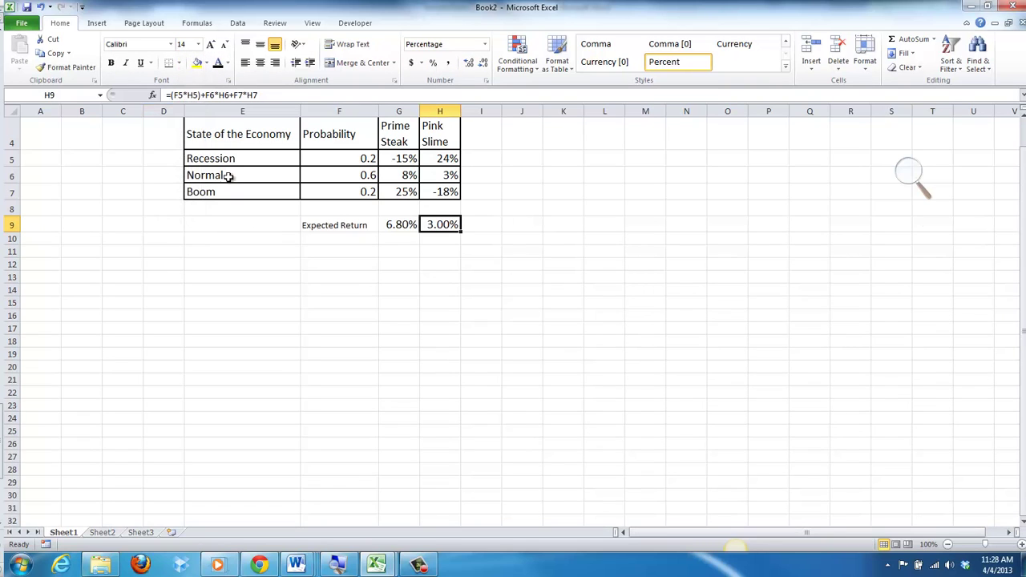
# Step: Give cell G9, Prime Steak's expected return, the defined name expprime
pyautogui.click(340, 227)
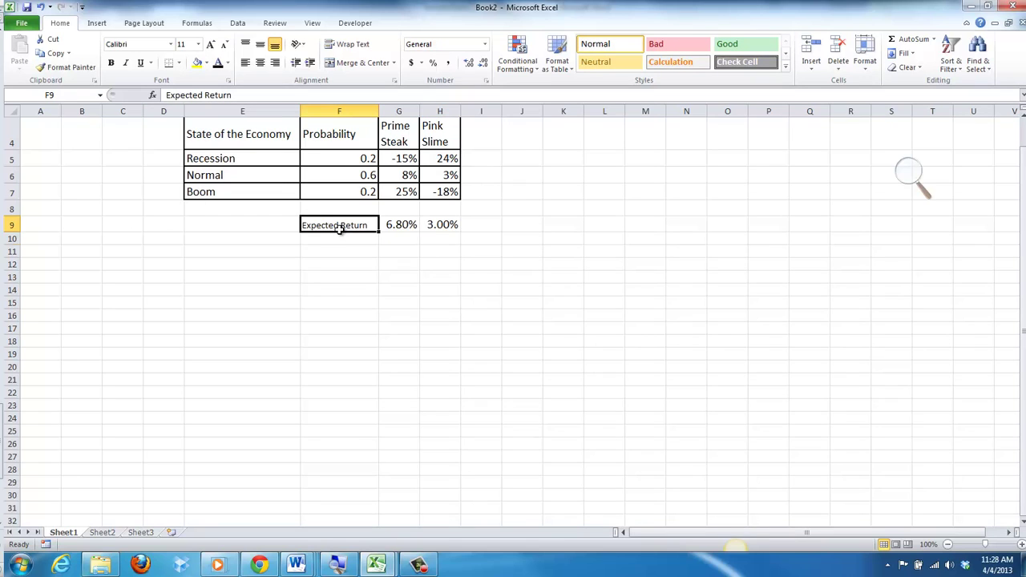
pyautogui.press('Down')
pyautogui.press('Down')
pyautogui.press('Right')
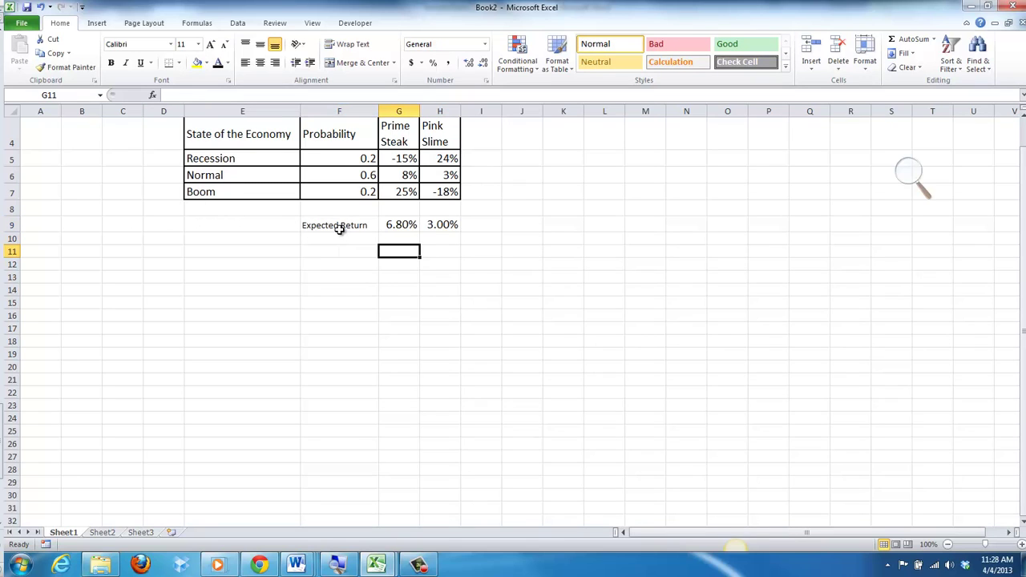
pyautogui.press('Up')
pyautogui.press('Up')
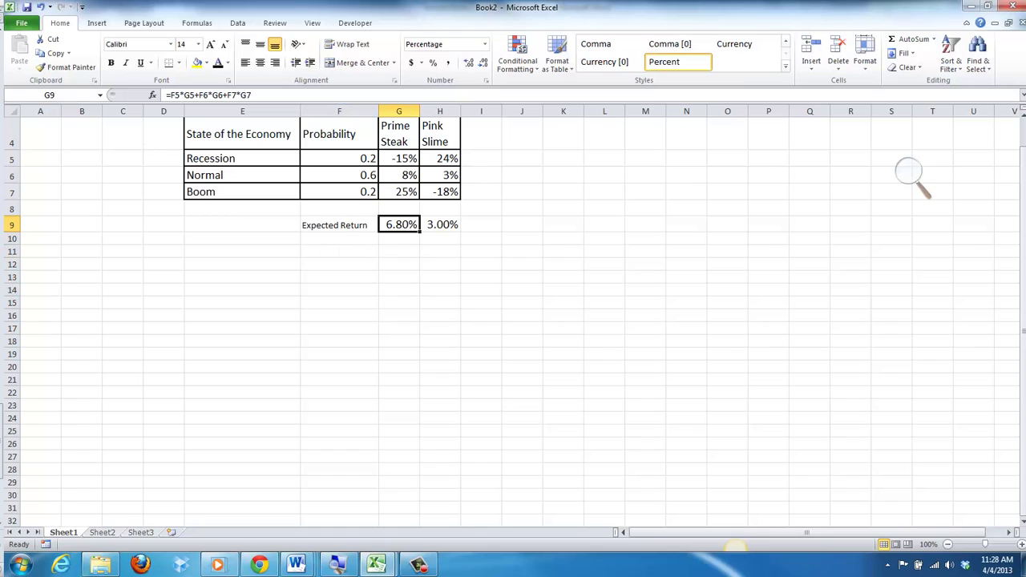
pyautogui.click(73, 94)
pyautogui.write('expprime')
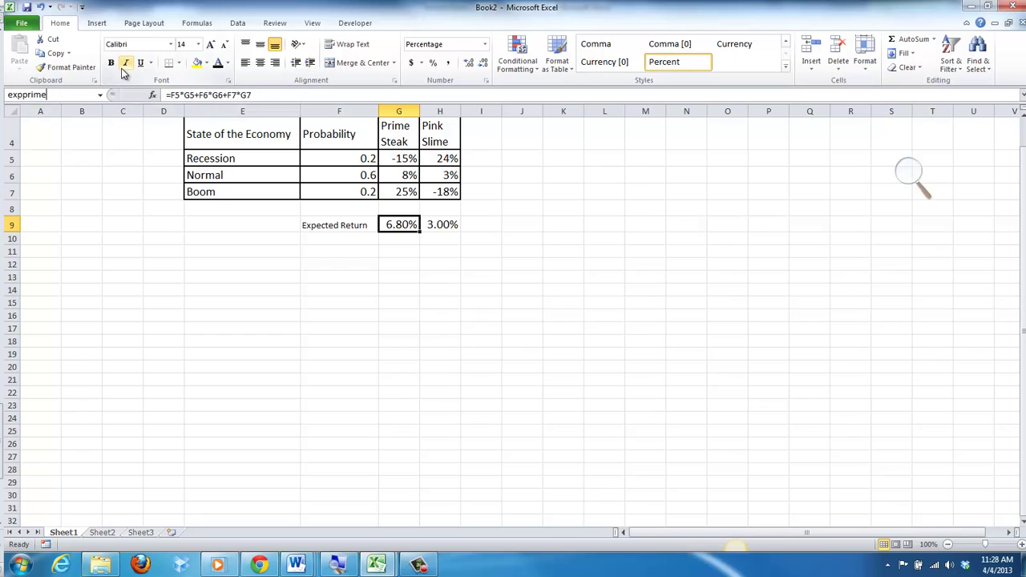
pyautogui.press('Return')
# Step: Give cell H9, Pink Slime's expected return, the defined name exppink
pyautogui.press('Right')
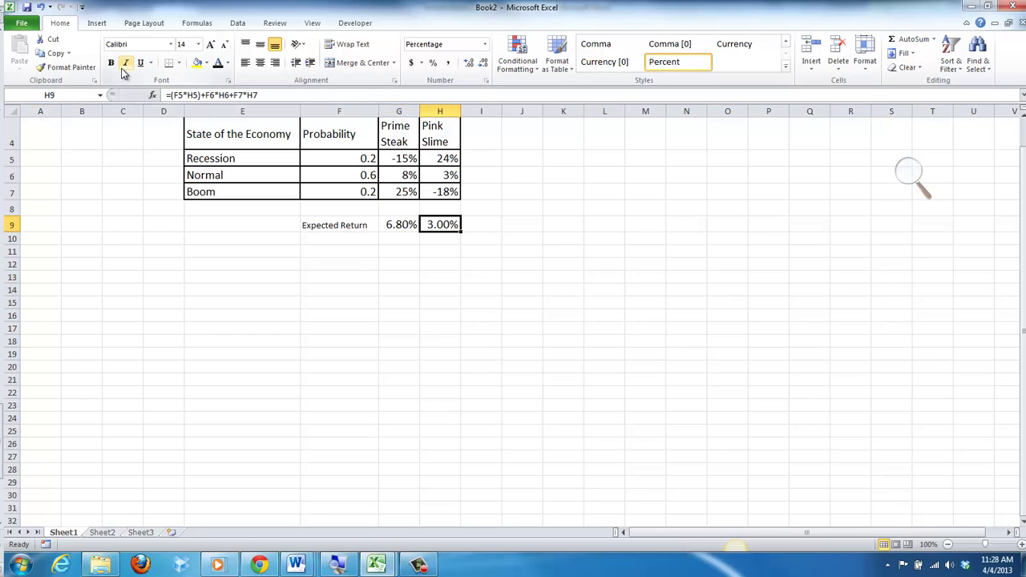
pyautogui.click(66, 91)
pyautogui.write('exppnk')
pyautogui.press('BackSpace')
pyautogui.press('BackSpace')
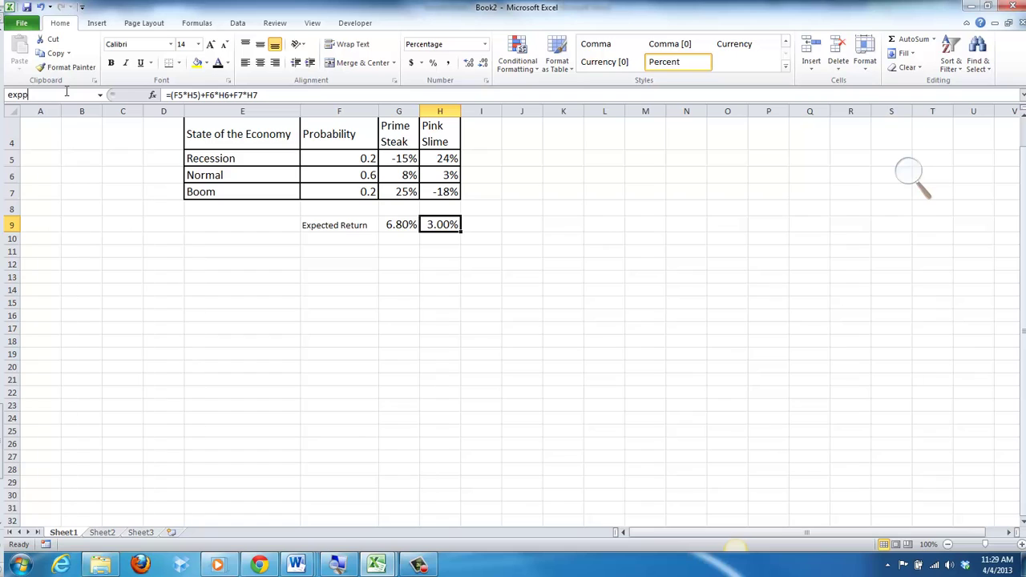
pyautogui.write('ink')
pyautogui.press('Return')
# Step: Enter the weighted squared deviation formula =(G5-expprime)^2*F5 in cell G11 and fill it down to G13
pyautogui.press('Down')
pyautogui.press('Left')
pyautogui.press('Left')
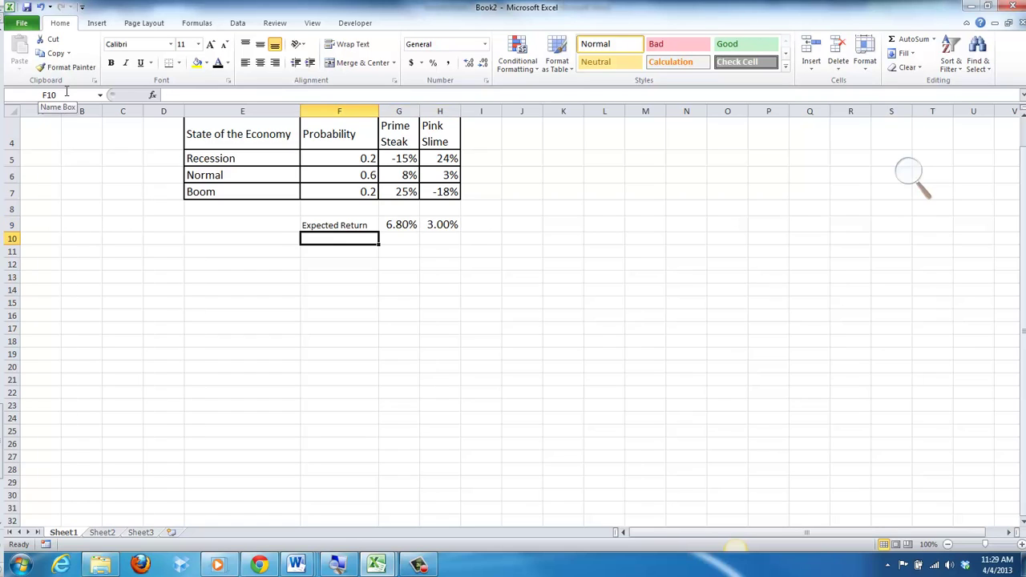
pyautogui.press('Right')
pyautogui.press('Down')
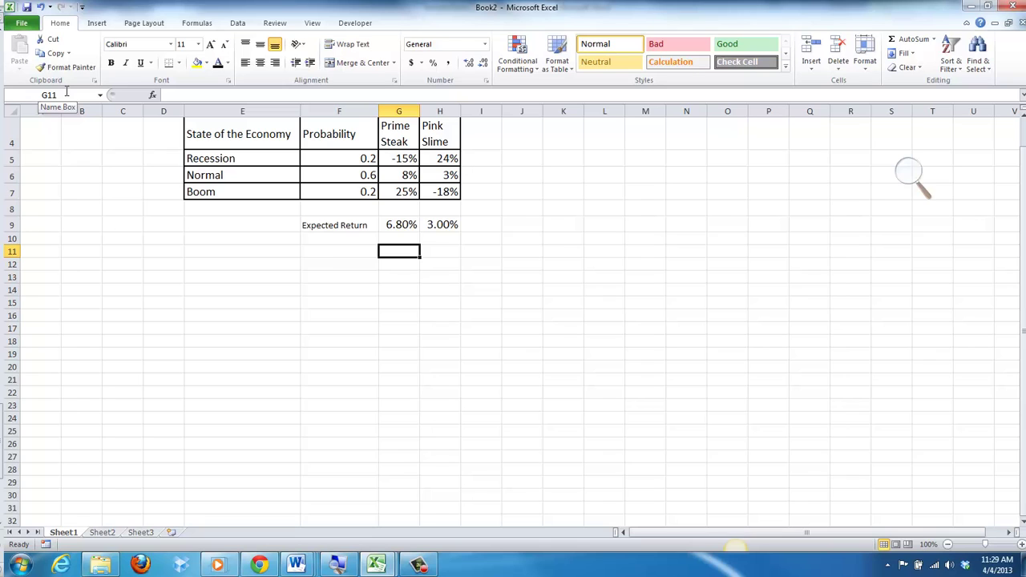
pyautogui.write('=')
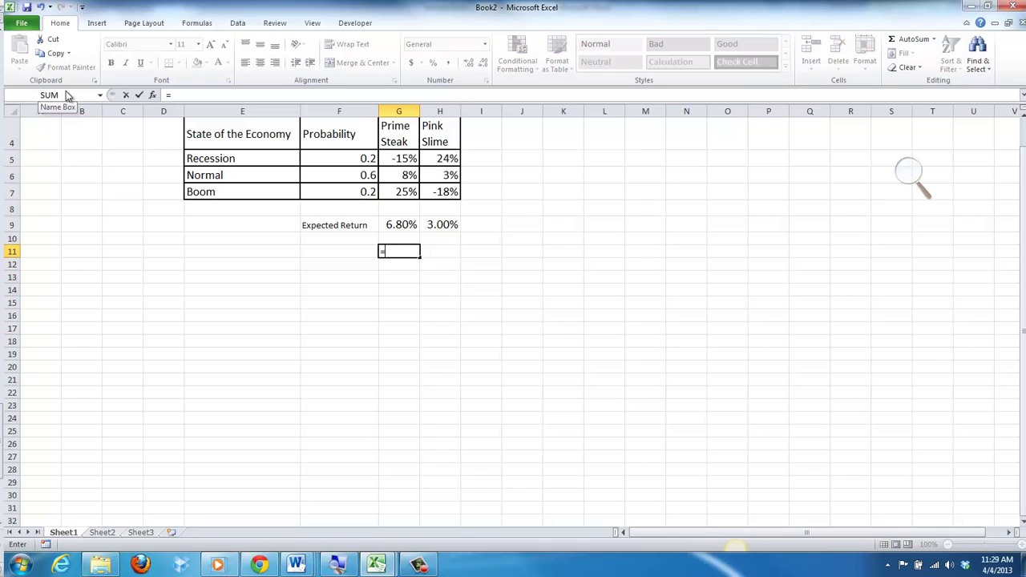
pyautogui.write('(')
pyautogui.press('Up')
pyautogui.press('Up')
pyautogui.press('Up')
pyautogui.press('Up')
pyautogui.press('Up')
pyautogui.press('Up')
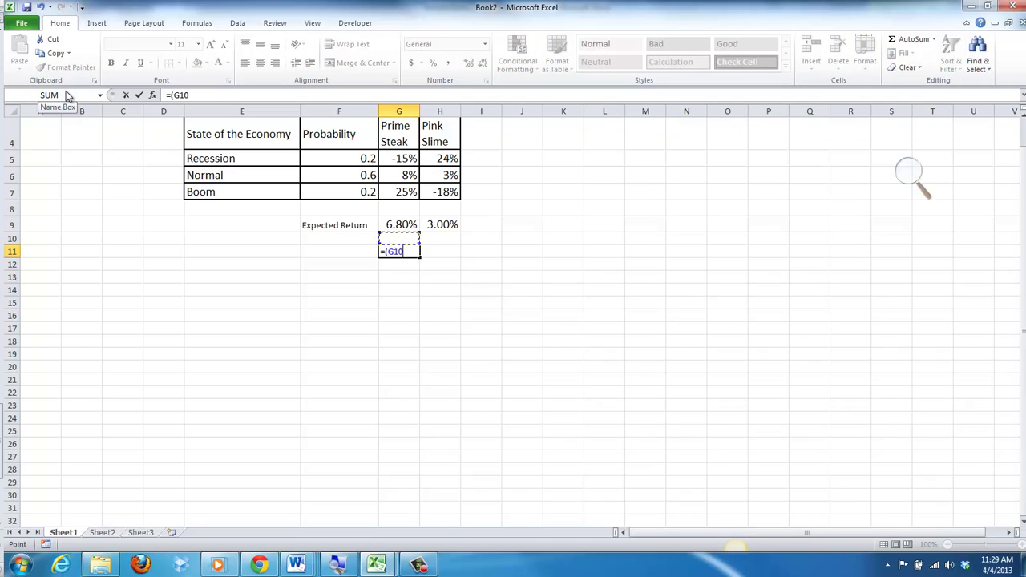
pyautogui.write('-')
pyautogui.press('Up')
pyautogui.press('Up')
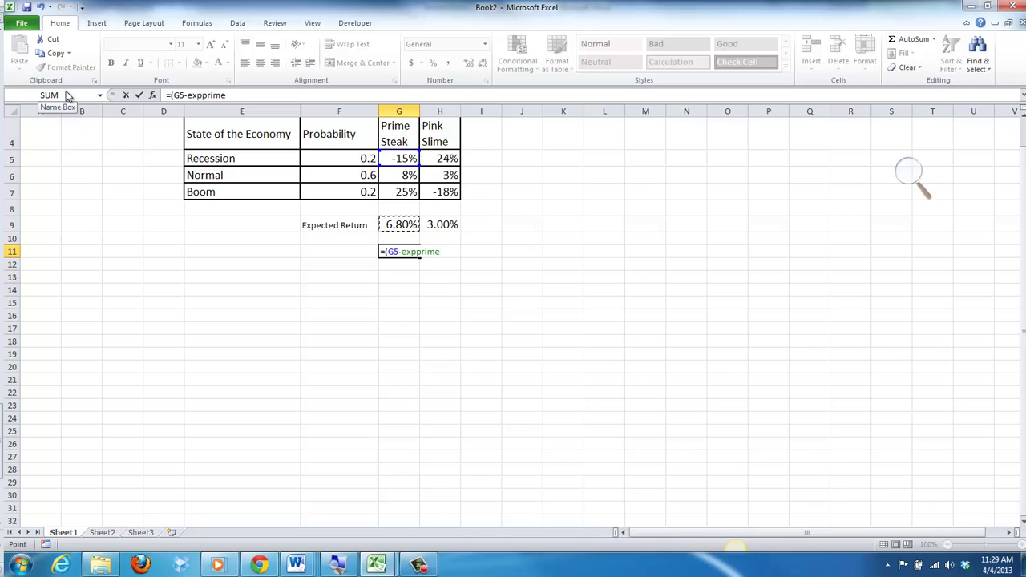
pyautogui.write(')^2*')
pyautogui.press('Up')
pyautogui.press('Up')
pyautogui.press('Up')
pyautogui.press('Up')
pyautogui.press('Up')
pyautogui.press('Up')
pyautogui.press('Left')
pyautogui.hotkey('ctrl', 'Return')
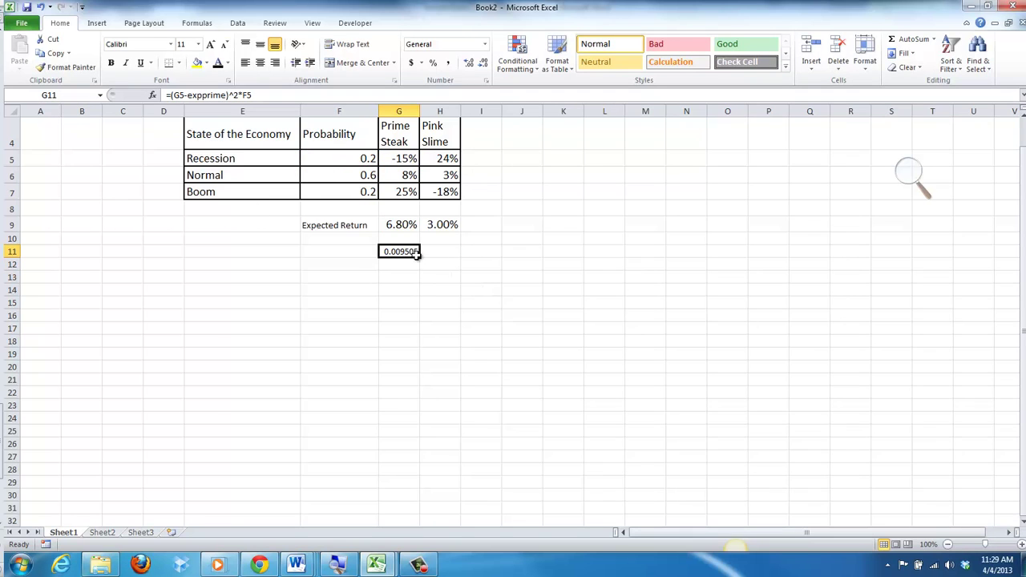
pyautogui.moveTo(421, 257); pyautogui.dragTo(427, 290)
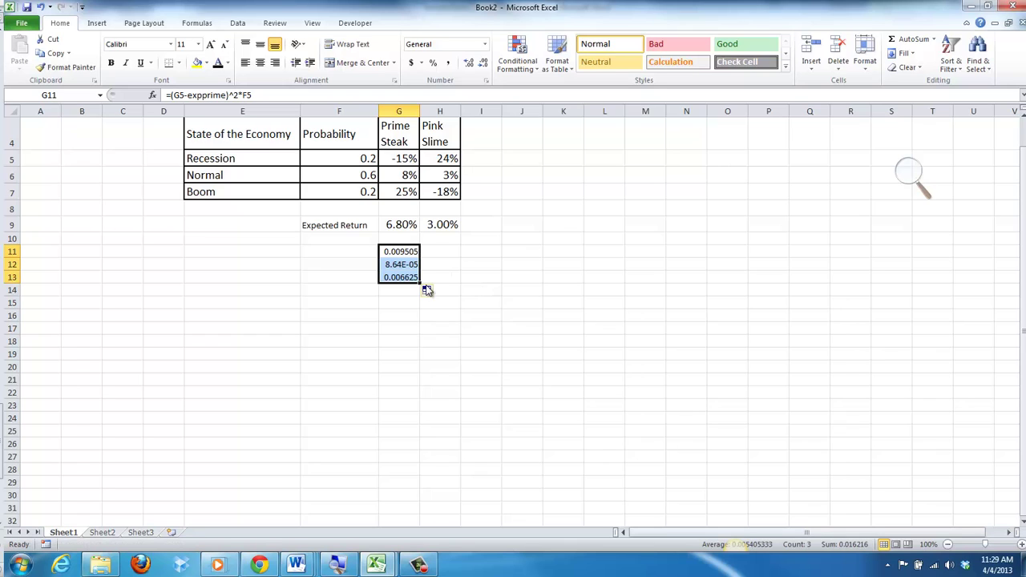
# Step: Enter the label Standard Deviation in cell F10, below Expected Return
pyautogui.click(382, 237)
pyautogui.click(344, 238)
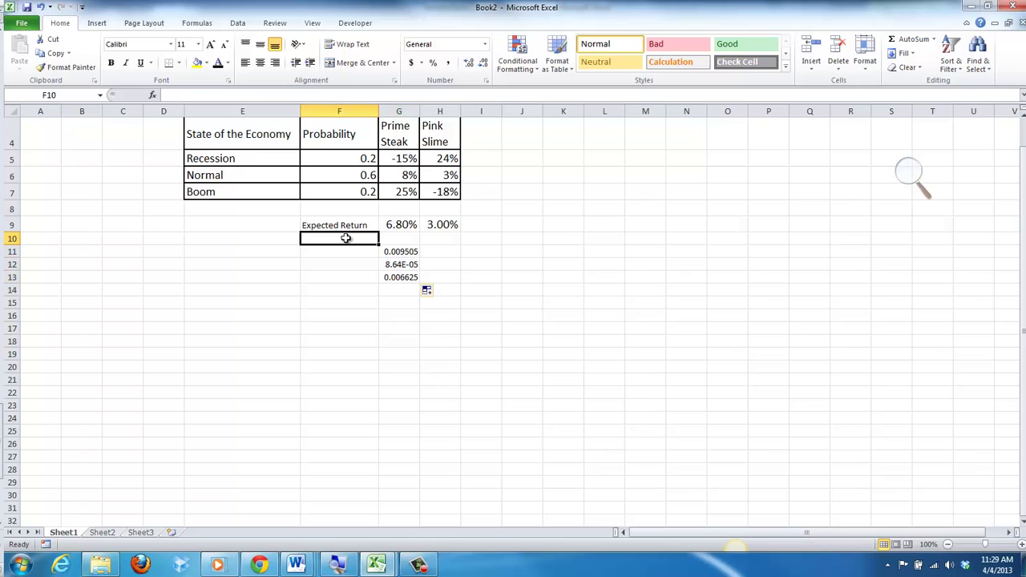
pyautogui.write('Standard ')
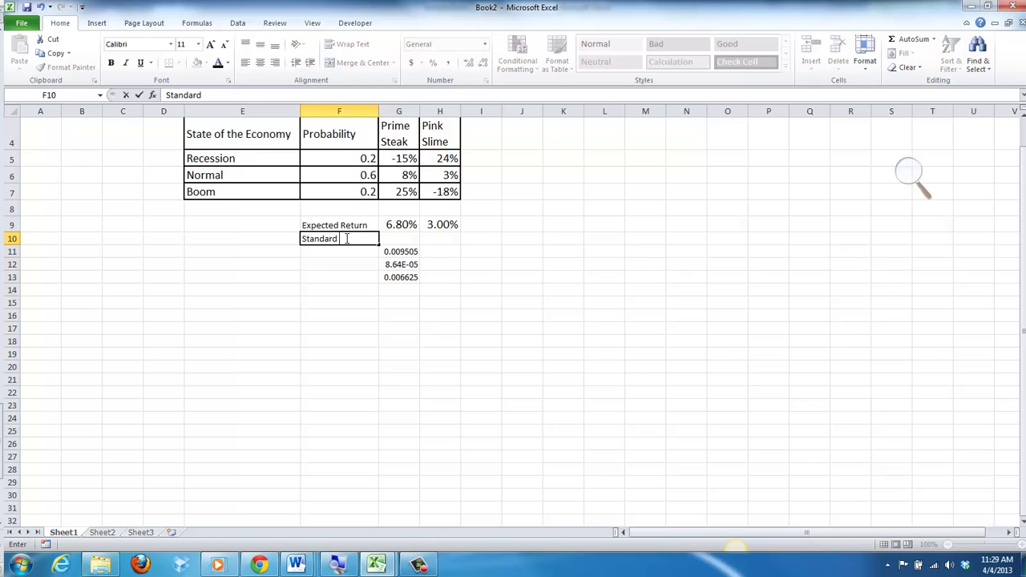
pyautogui.write('Deviation')
pyautogui.press('Tab')
# Step: Enter =SQRT(SUM(G11:G13)) in cell G10 as Prime Steak's standard deviation
pyautogui.write('=')
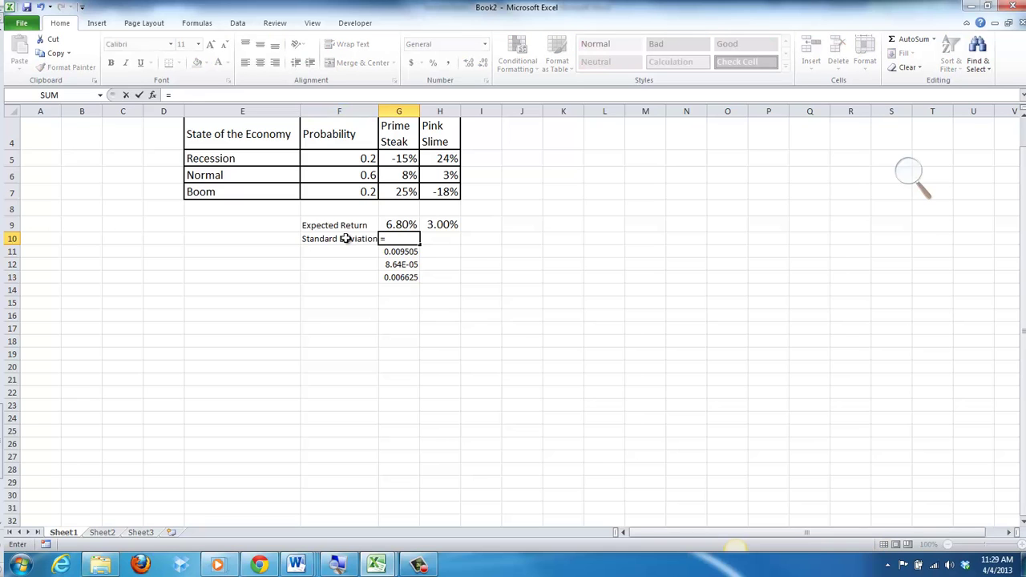
pyautogui.write('sqrt(sum(')
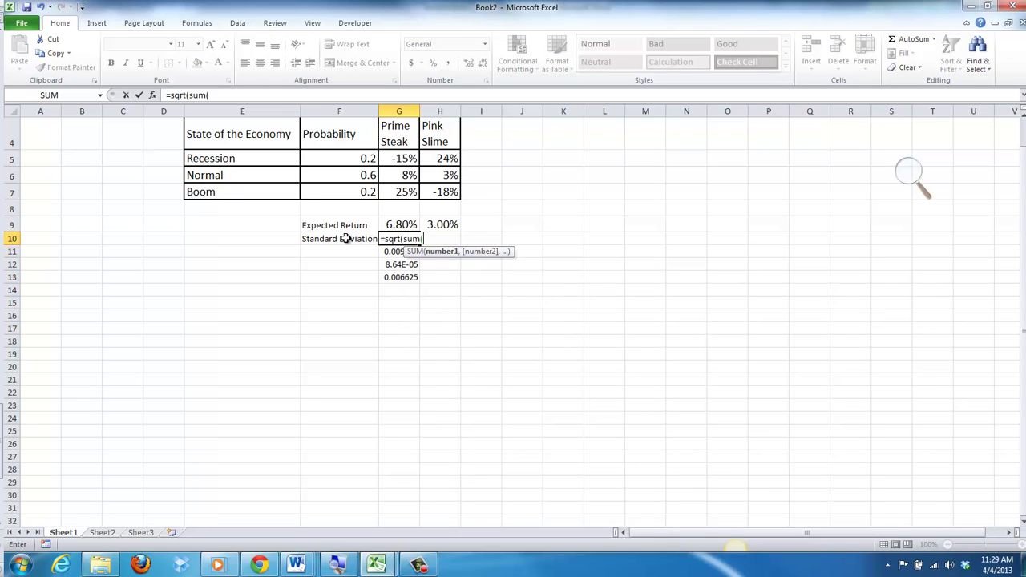
pyautogui.press('Down')
pyautogui.hotkey('shift', 'Down')
pyautogui.hotkey('shift', 'Down')
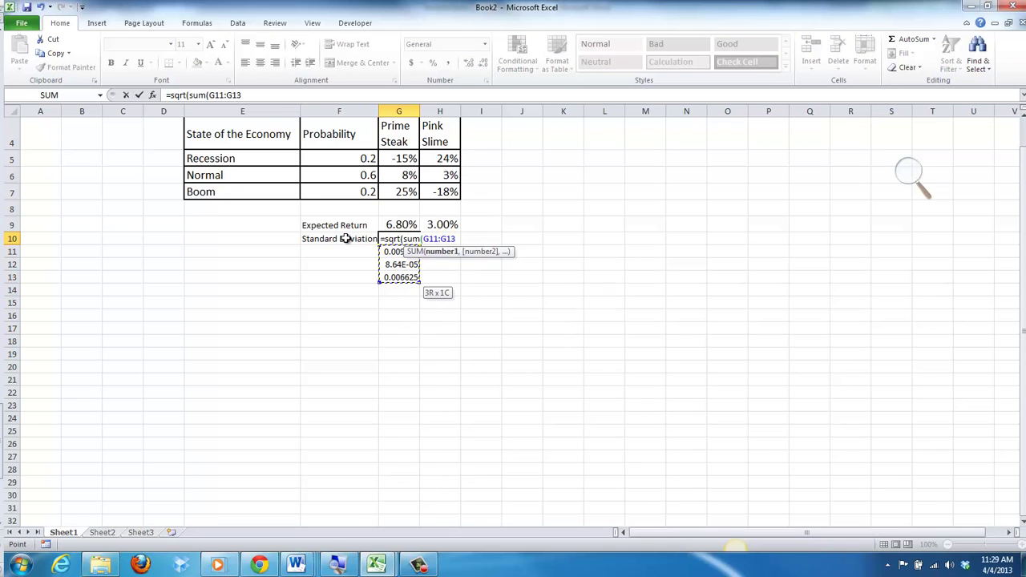
pyautogui.write(')')
pyautogui.press('Return')
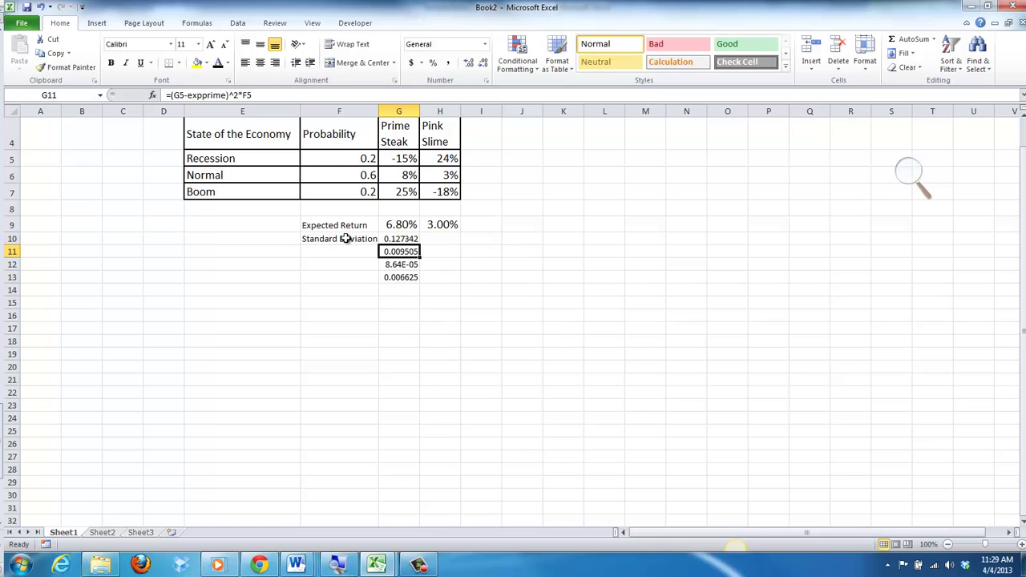
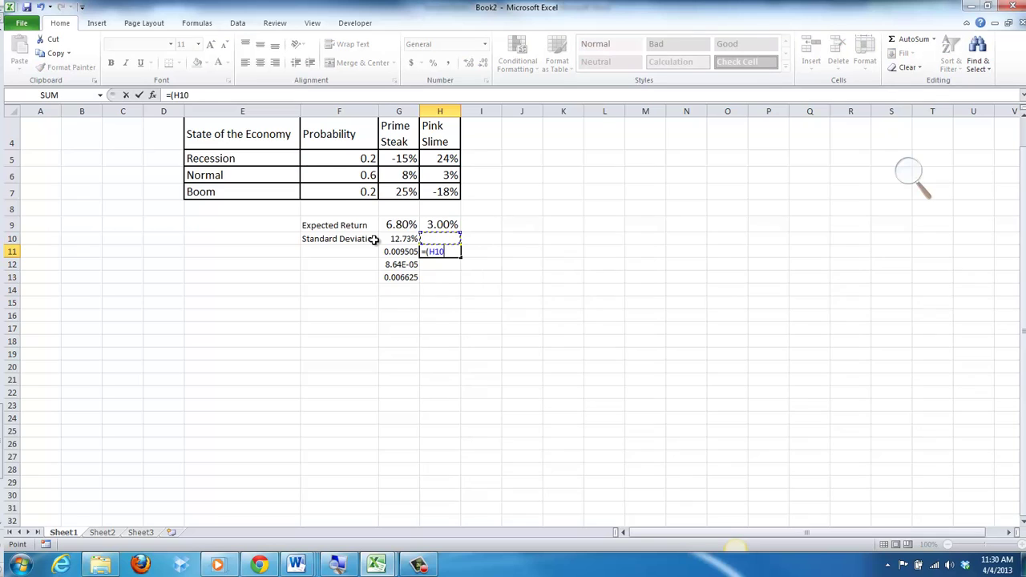
# Step: Enter Pink Slime's weighted squared deviation formula =(H5-exppink)^2*F5 in cell H11
pyautogui.press('Down')
pyautogui.press('Down')
pyautogui.write('-exppink')
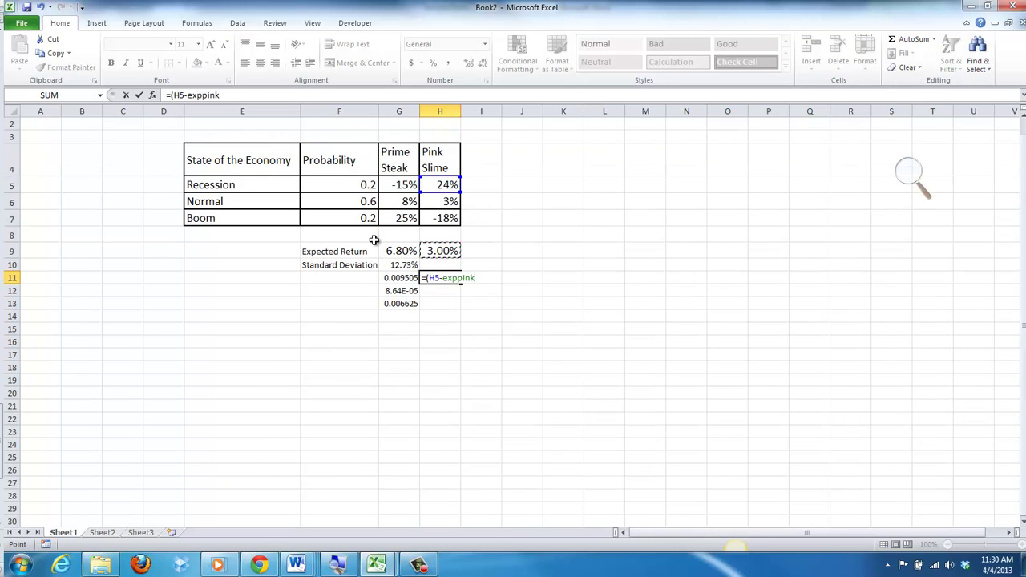
pyautogui.write(')')
pyautogui.write('^*')
pyautogui.press('Up')
pyautogui.press('Up')
pyautogui.press('Up')
pyautogui.press('Up')
pyautogui.press('Up')
pyautogui.press('Up')
pyautogui.press('Left')
pyautogui.press('Left')
pyautogui.press('Return')
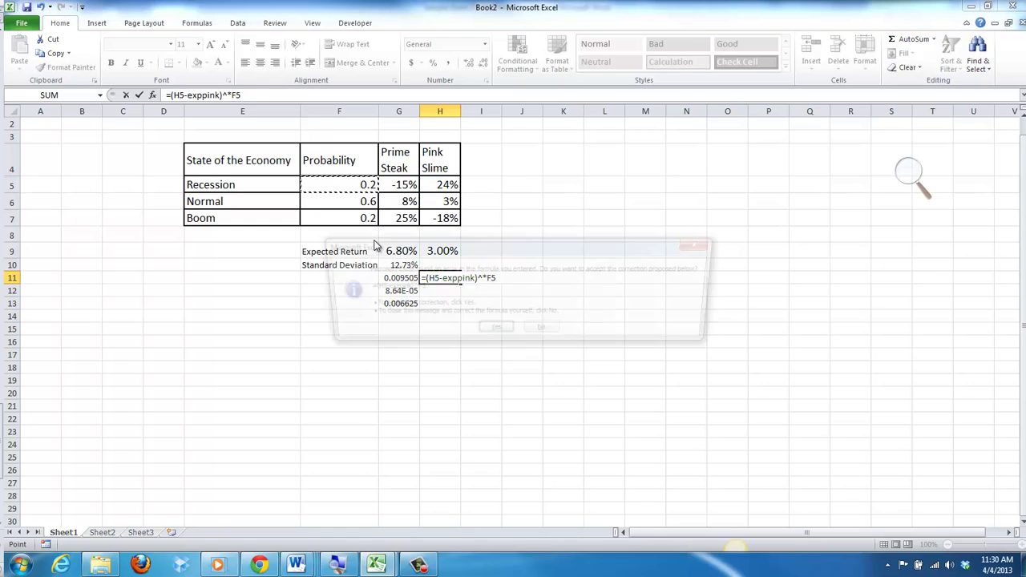
pyautogui.click(549, 332)
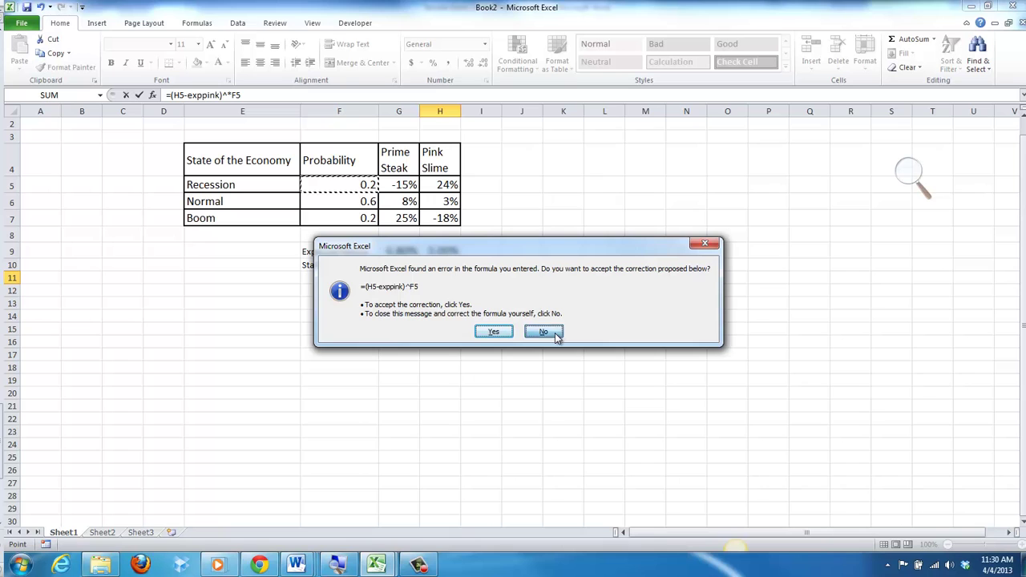
pyautogui.click(495, 328)
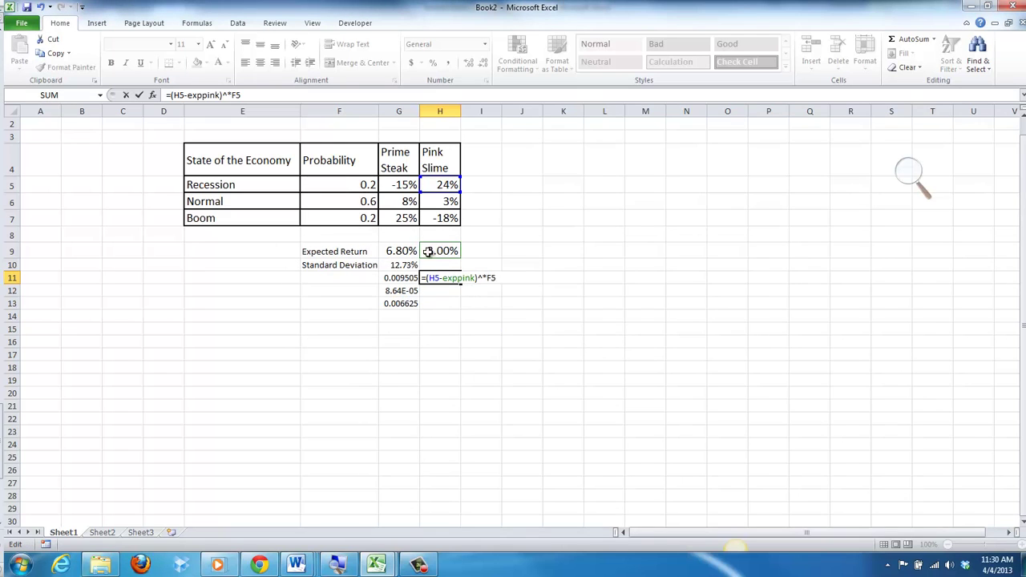
pyautogui.write('2')
pyautogui.press('Return')
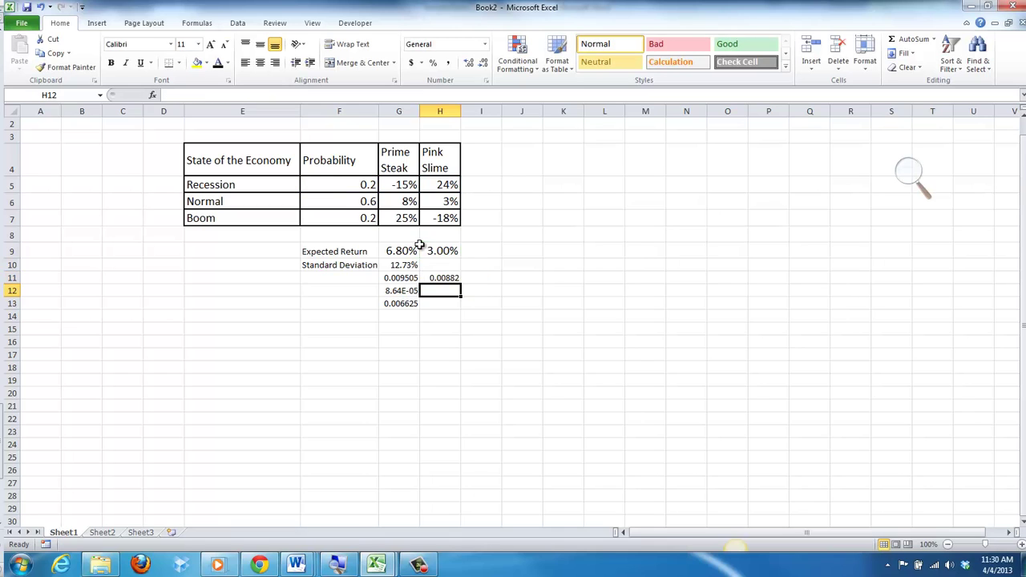
# Step: Fill the Pink Slime deviation formula from H11 down to H13 and check the copy in H12
pyautogui.press('Up')
pyautogui.moveTo(461, 283); pyautogui.dragTo(464, 306)
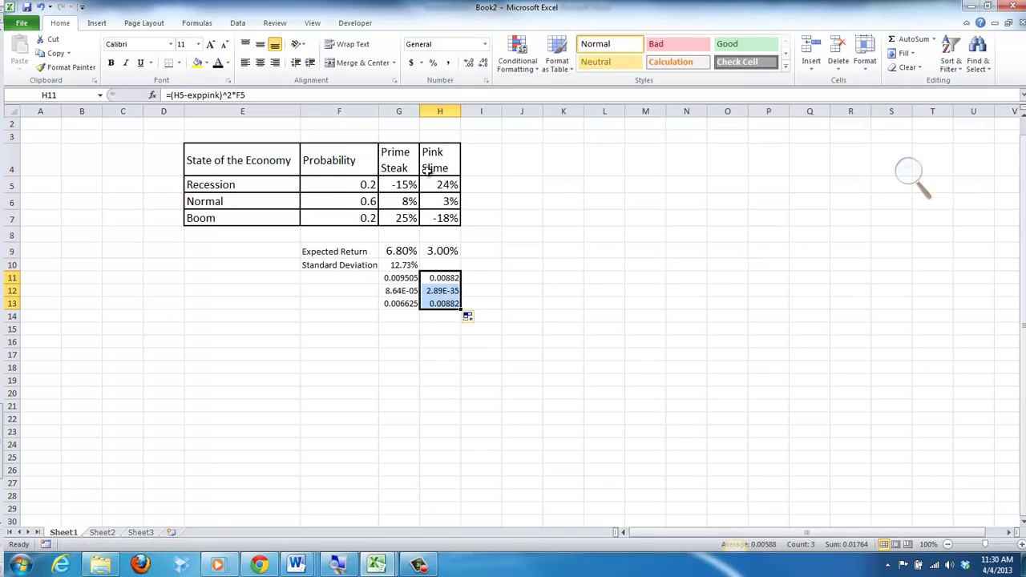
pyautogui.click(438, 290)
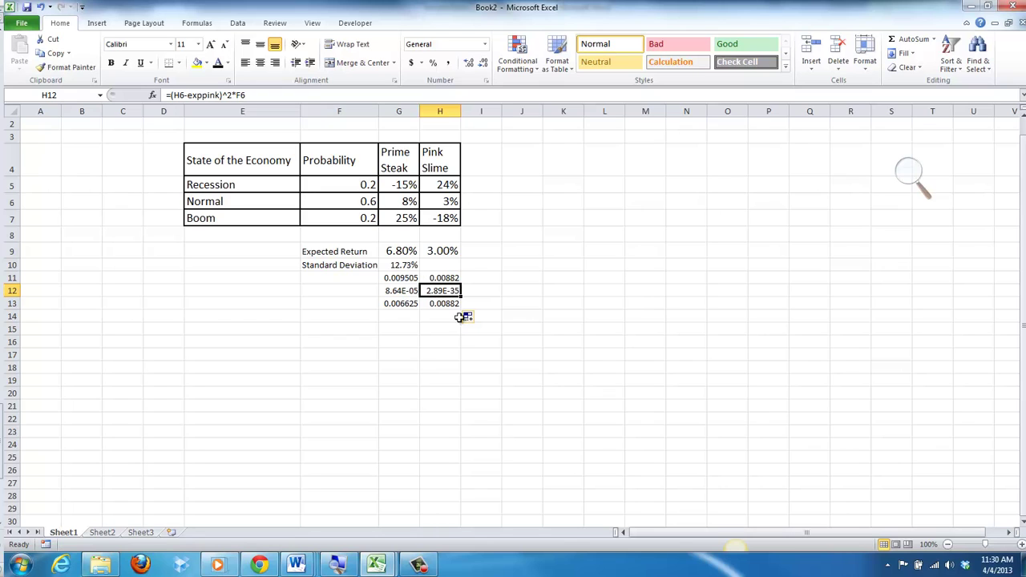
# Step: Enter =SQRT(SUM(H11:H13)) in cell H10 as Pink Slime's standard deviation
pyautogui.click(433, 266)
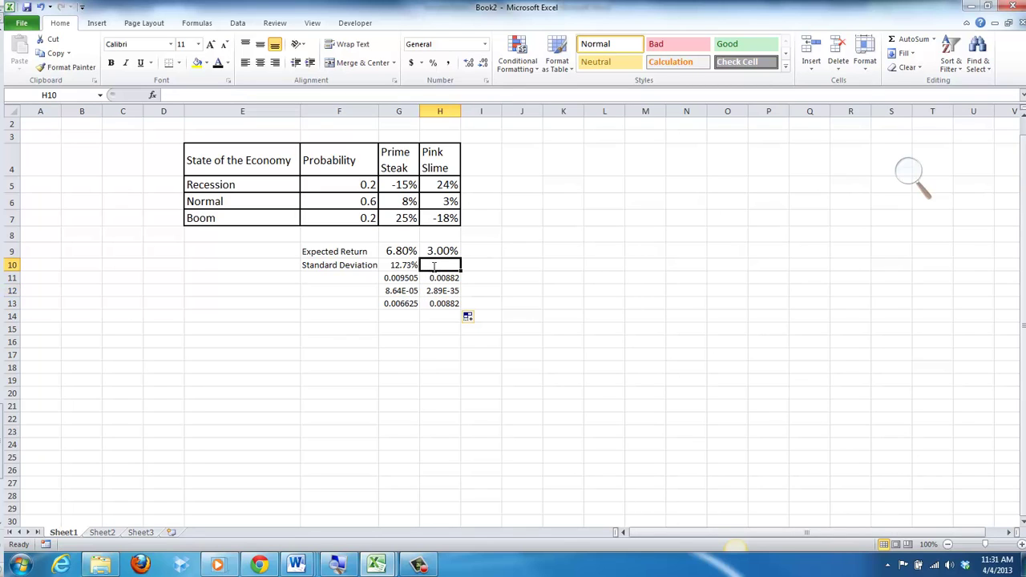
pyautogui.write('=sqrt')
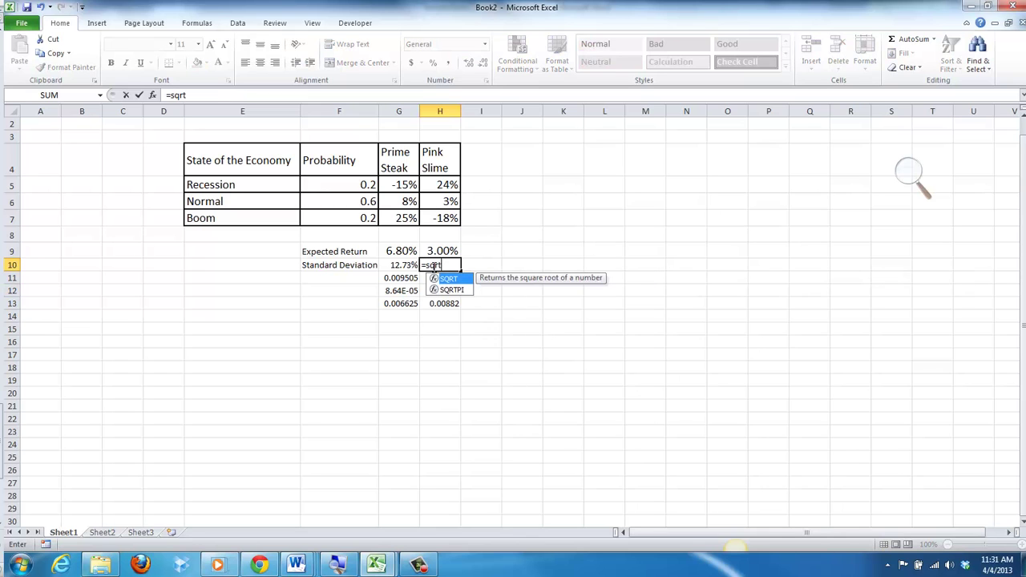
pyautogui.write('(sum(')
pyautogui.press('Down')
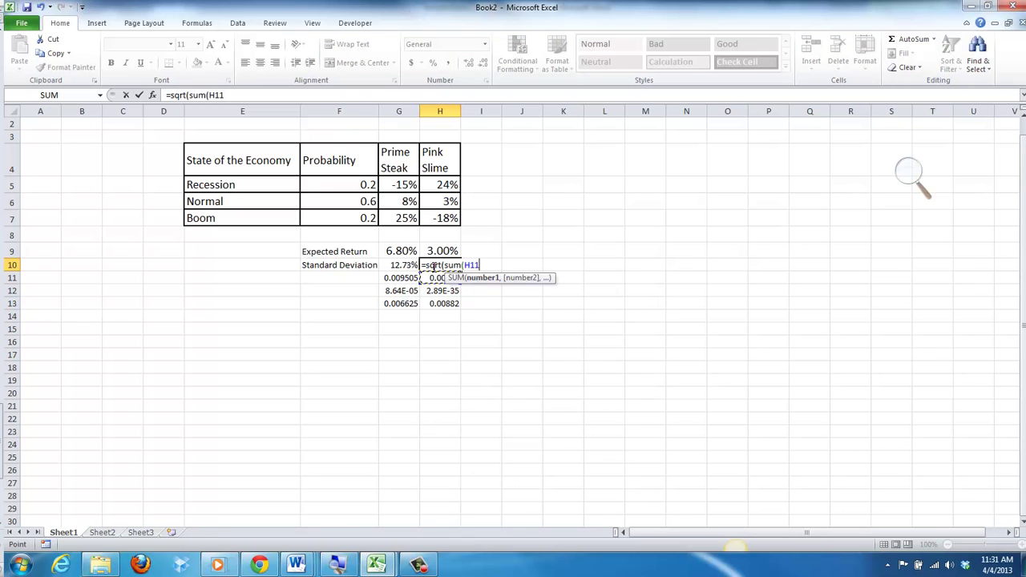
pyautogui.hotkey('shift', 'Down')
pyautogui.hotkey('shift', 'Down')
pyautogui.write(')')
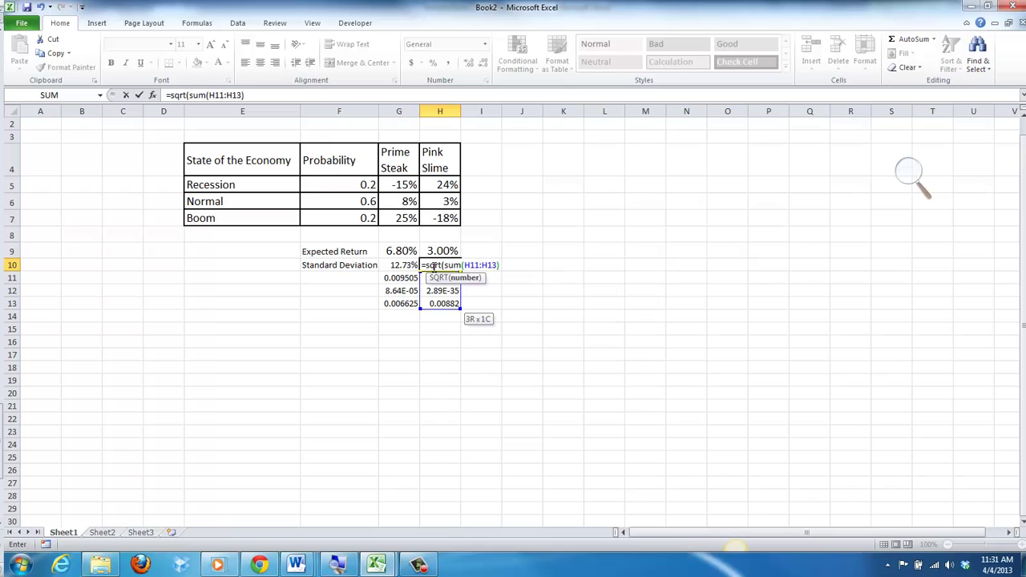
pyautogui.press('Return')
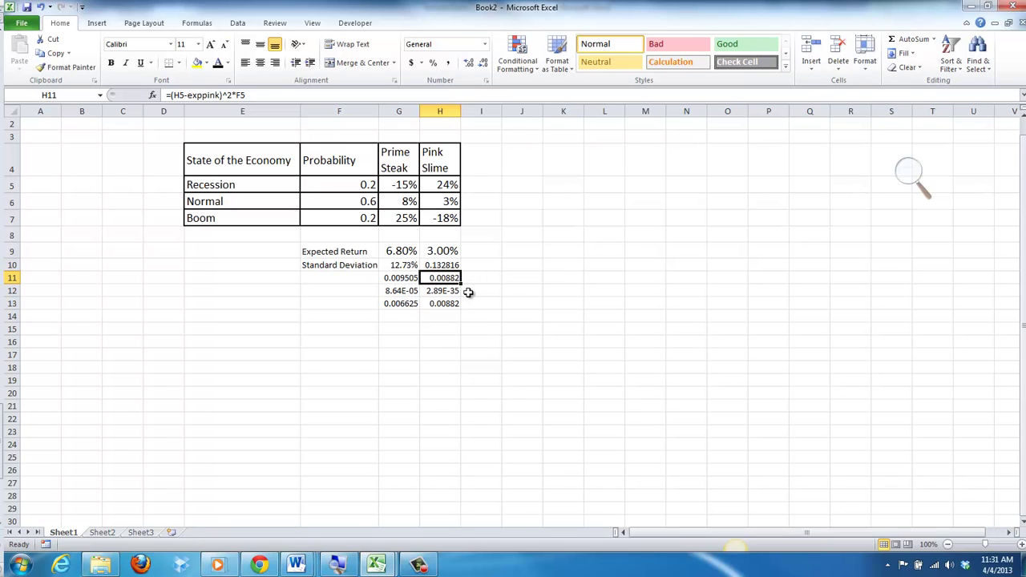
# Step: Format Pink Slime's standard deviation in H10 as a percentage with two decimal places
pyautogui.click(450, 265)
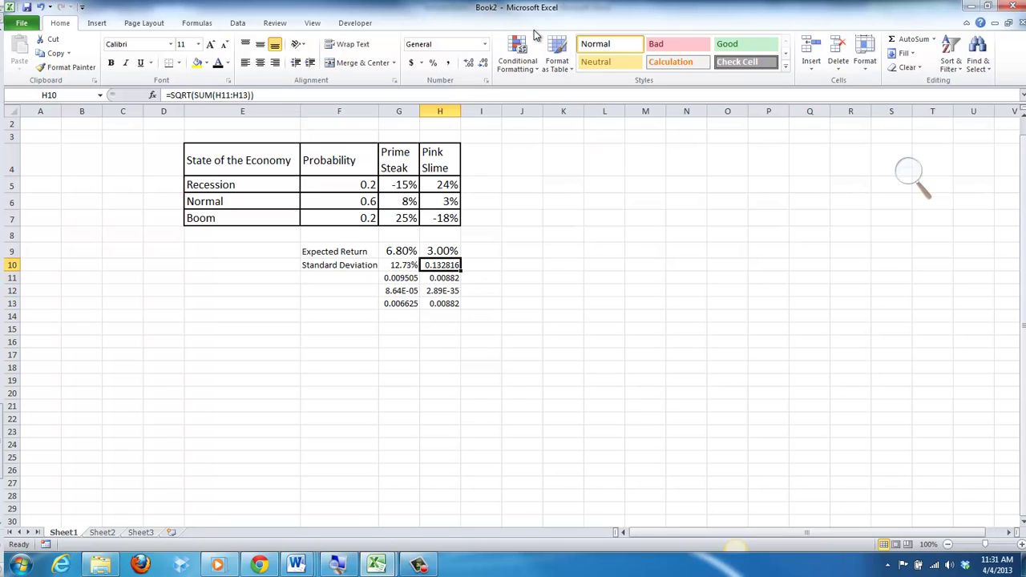
pyautogui.click(433, 62)
pyautogui.click(470, 63)
pyautogui.click(469, 63)
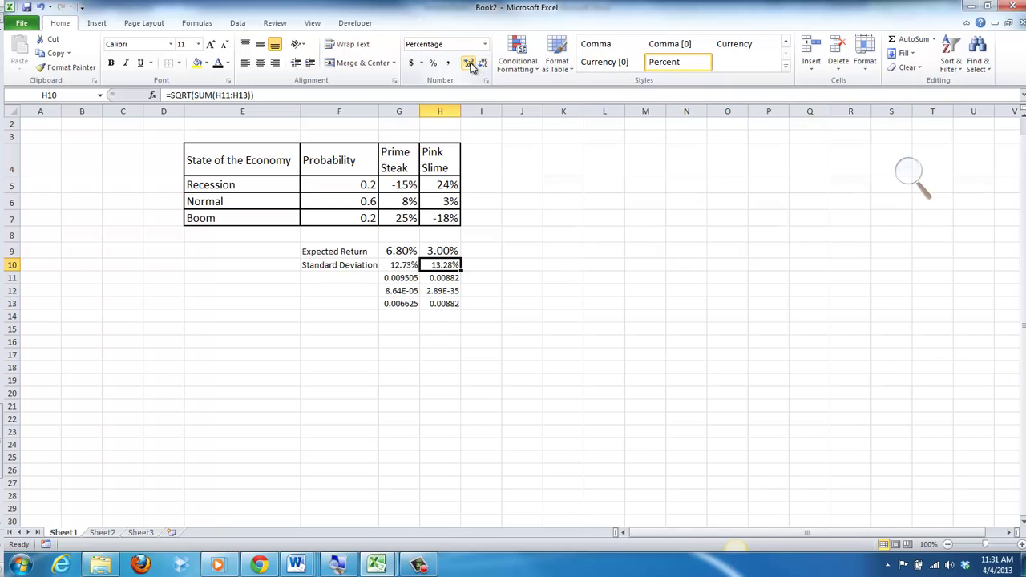
# Step: Enter the label Coefficient of Variation in cell F14
pyautogui.click(343, 313)
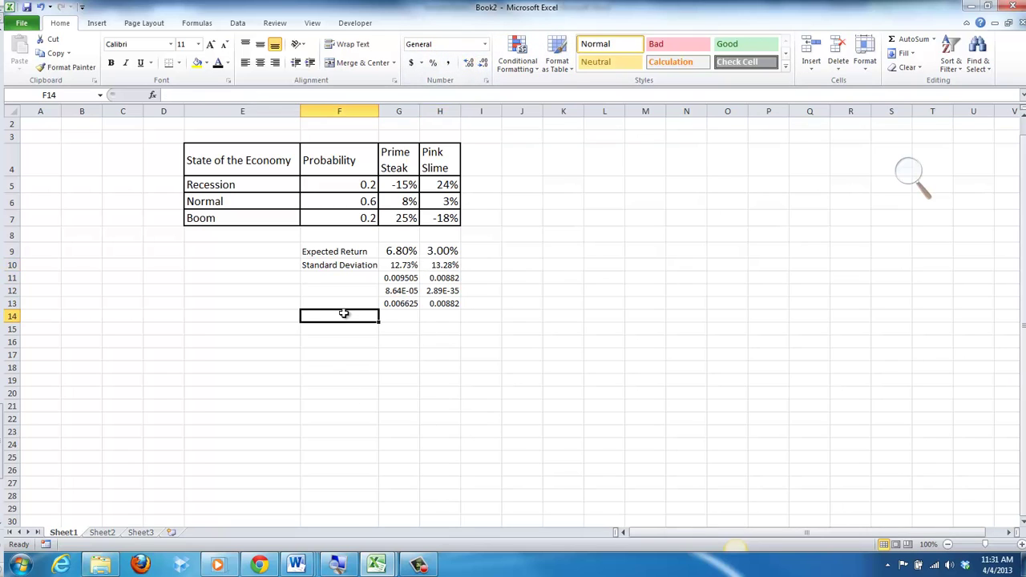
pyautogui.write('CV\\')
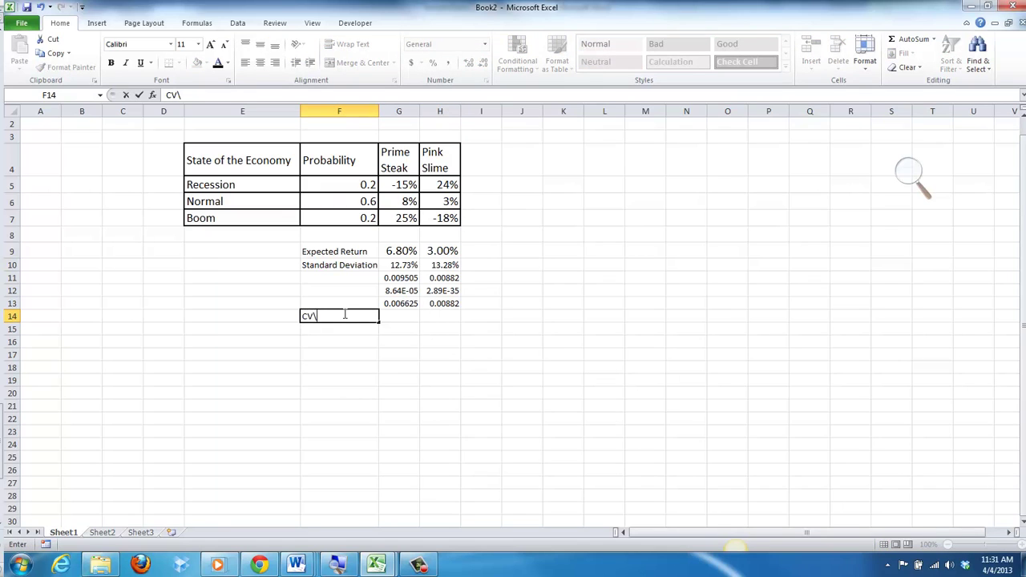
pyautogui.write('efficient of Vari')
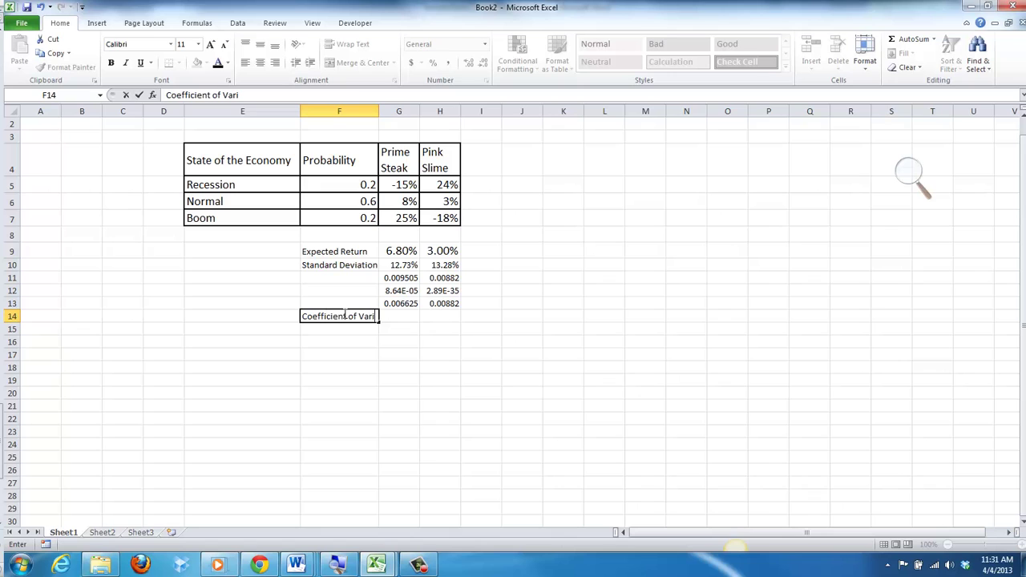
pyautogui.write('ation')
pyautogui.press('Tab')
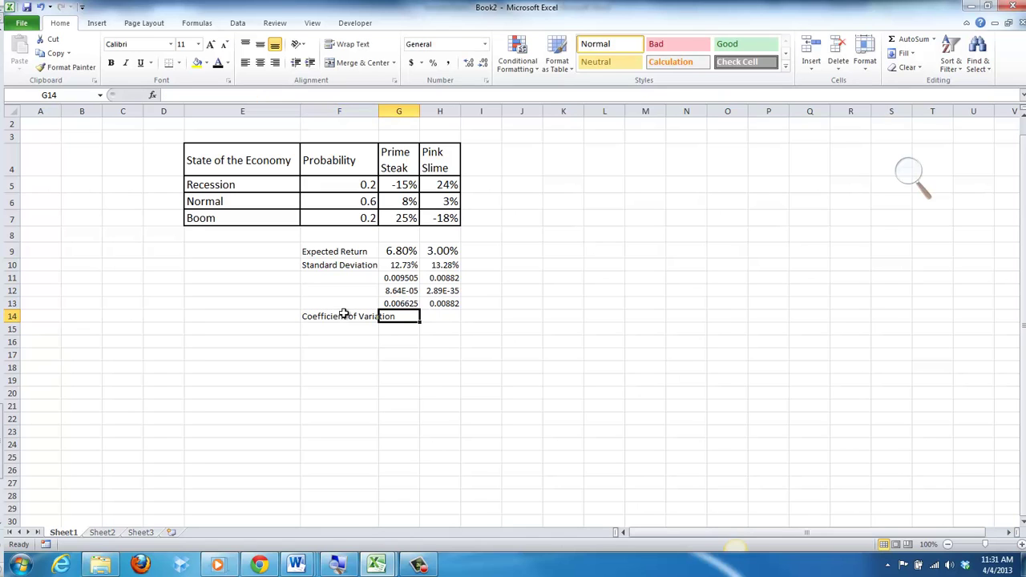
# Step: Enter =G10/expprime in cell G14 as Prime Steak's coefficient of variation
pyautogui.write('=')
pyautogui.press('Up')
pyautogui.press('Up')
pyautogui.press('Up')
pyautogui.press('Up')
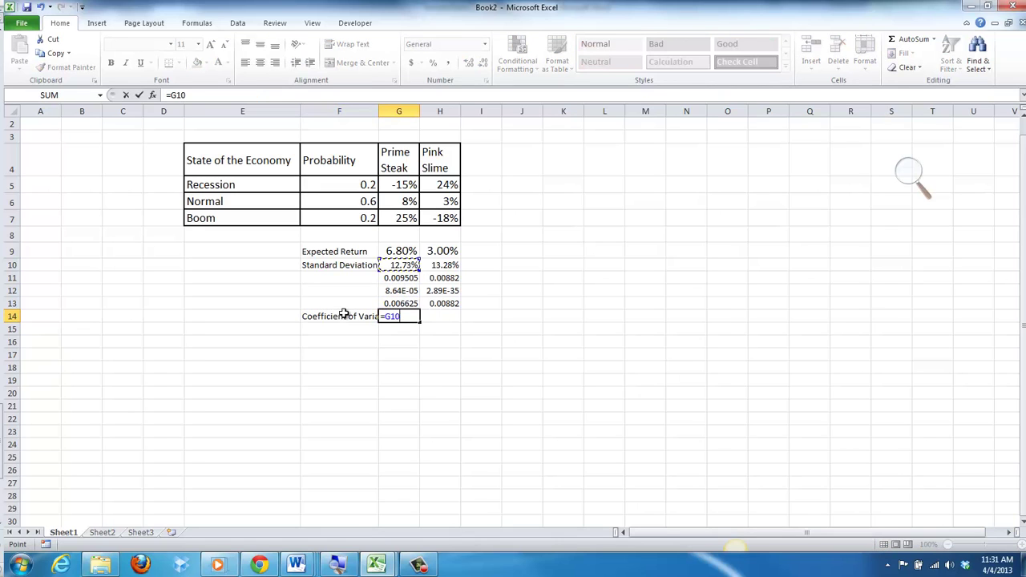
pyautogui.write('/')
pyautogui.press('Up')
pyautogui.press('Up')
pyautogui.press('BackSpace')
pyautogui.press('BackSpace')
pyautogui.press('BackSpace')
pyautogui.write('expprime')
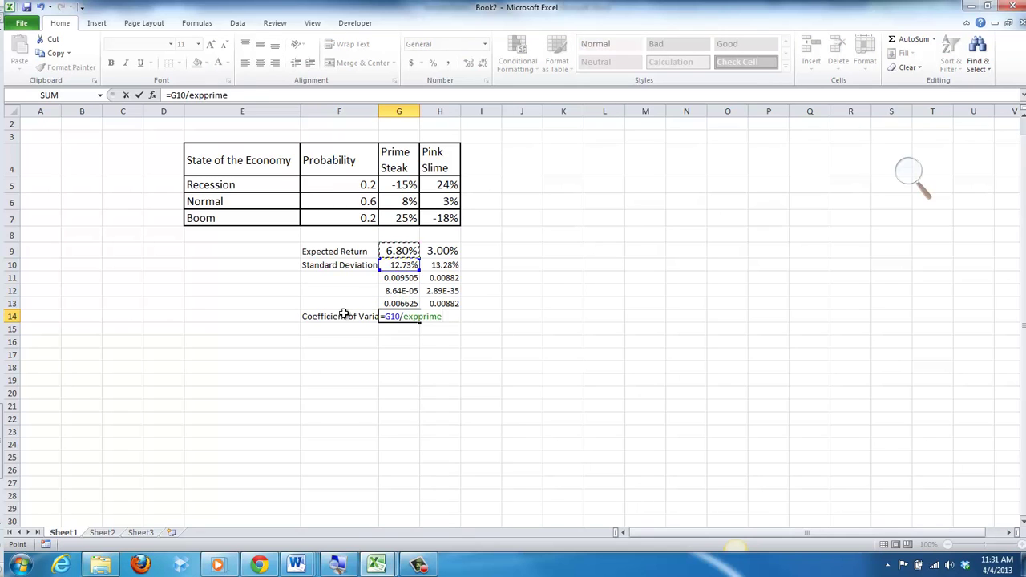
pyautogui.press('Return')
# Step: Show G14 with two decimal places and fill its formula across to H14
pyautogui.press('Up')
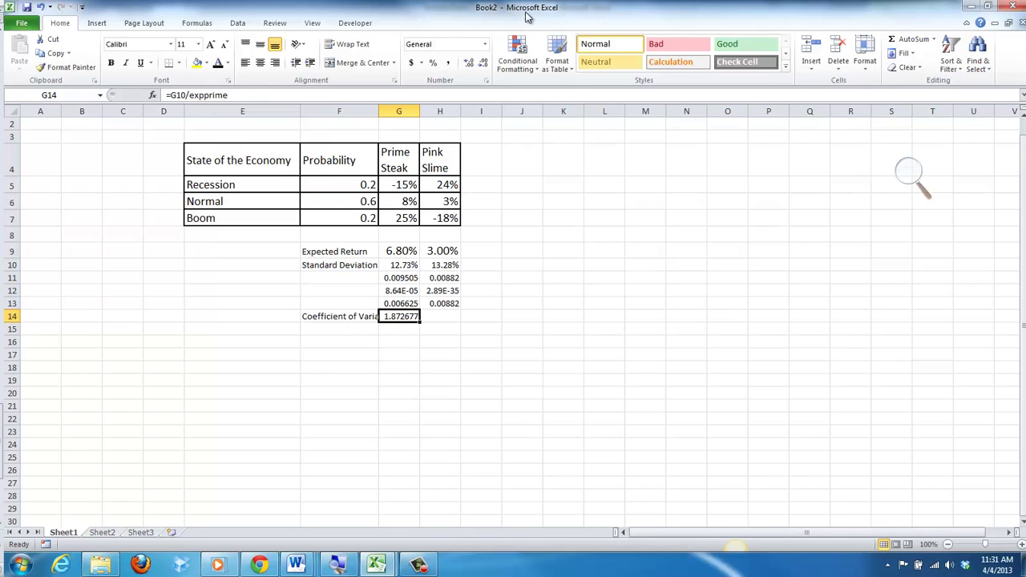
pyautogui.click(485, 62)
pyautogui.click(485, 63)
pyautogui.click(485, 63)
pyautogui.click(485, 62)
pyautogui.moveTo(419, 322); pyautogui.dragTo(463, 322)
pyautogui.click(512, 234)
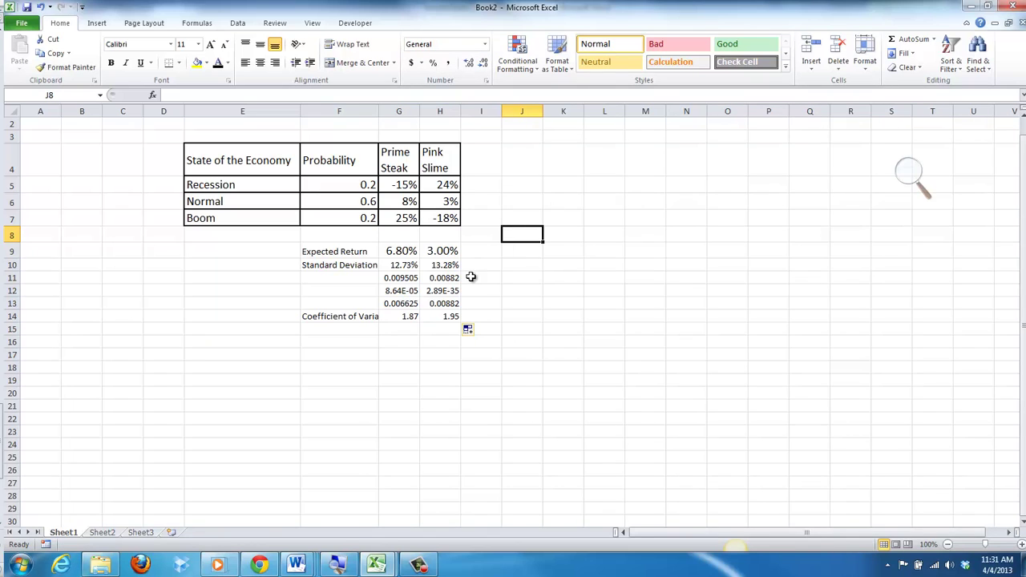
# Step: Correct Pink Slime's coefficient of variation formula in H14 to =H10/exppink
pyautogui.click(409, 317)
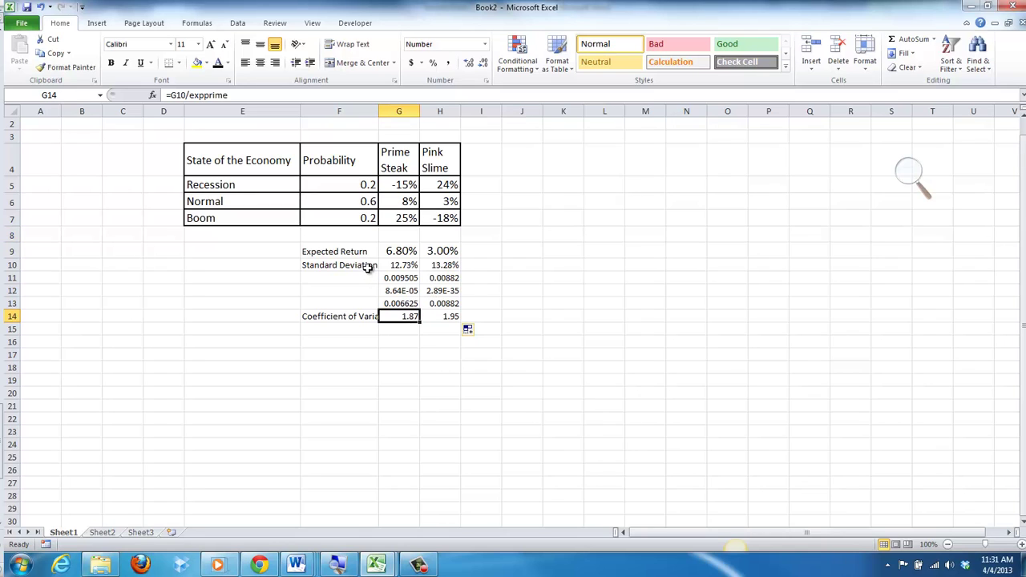
pyautogui.click(449, 316)
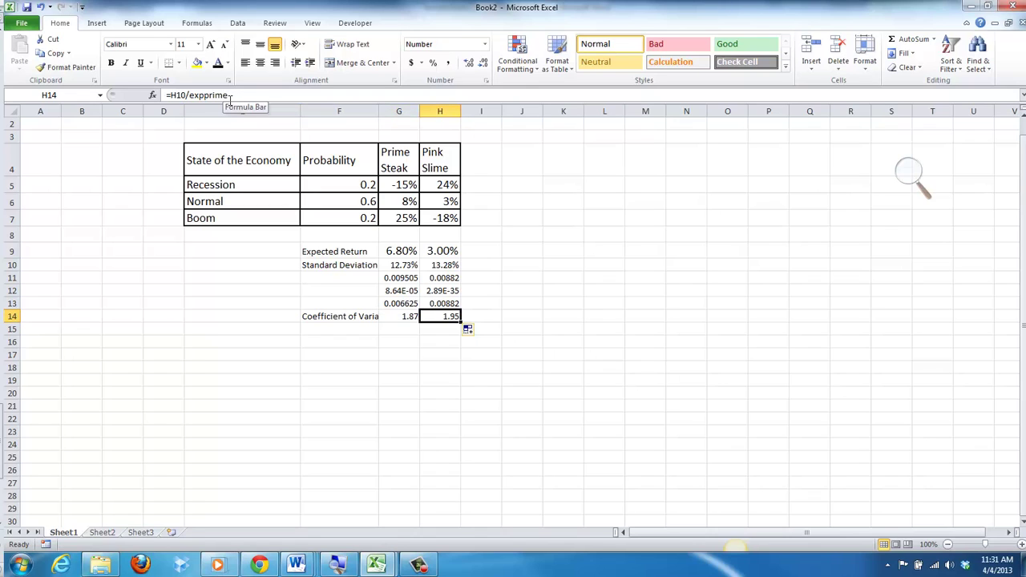
pyautogui.moveTo(228, 94)
pyautogui.mouseDown()
pyautogui.moveTo(195, 96)
pyautogui.moveTo(227, 95)
pyautogui.moveTo(216, 95)
pyautogui.mouseUp()
pyautogui.press('BackSpace')
pyautogui.press('BackSpace')
pyautogui.press('BackSpace')
pyautogui.press('BackSpace')
pyautogui.press('BackSpace')
pyautogui.press('BackSpace')
pyautogui.press('BackSpace')
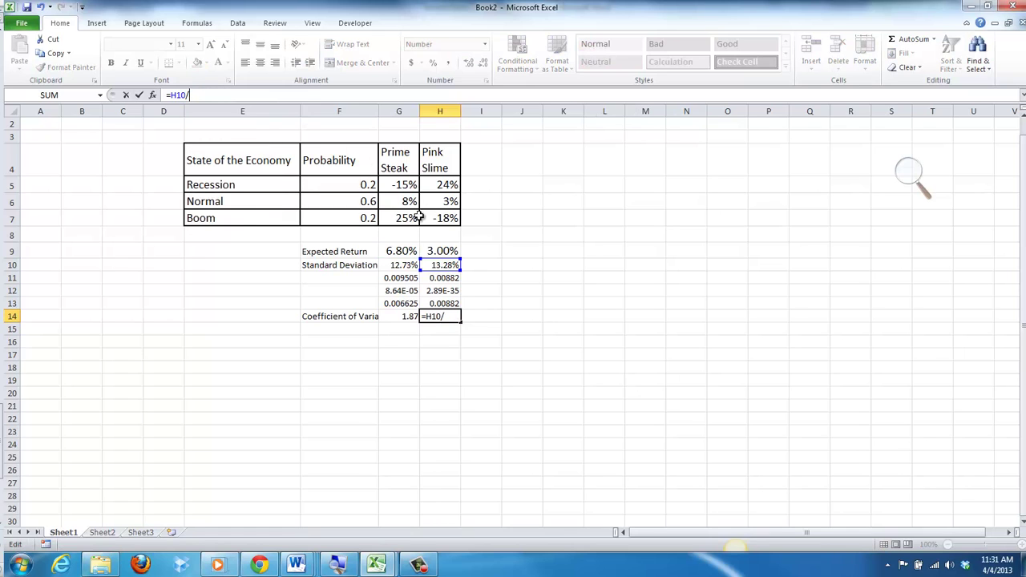
pyautogui.click(451, 252)
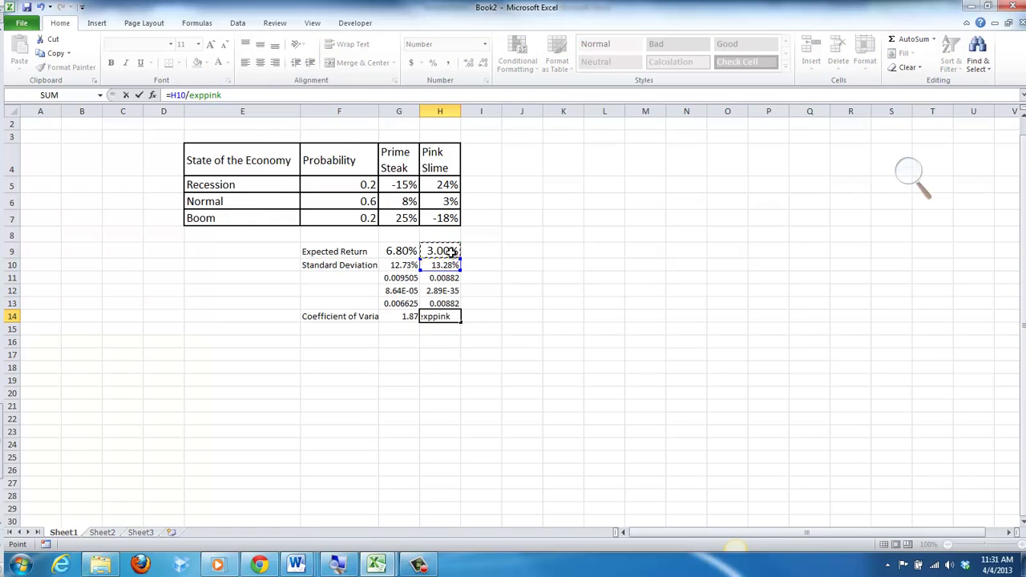
pyautogui.press('Return')
pyautogui.press('Left')
pyautogui.press('Up')
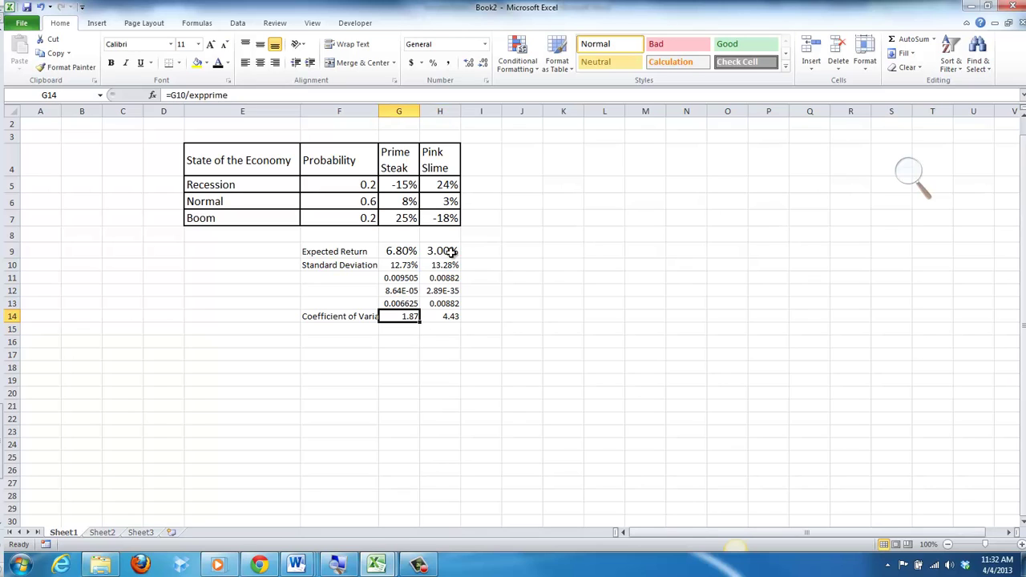
# Step: Enter the heading Portfolio in cell I4 beside Pink Slime and widen column I so it fits on one line
pyautogui.press('Right')
pyautogui.press('Right')
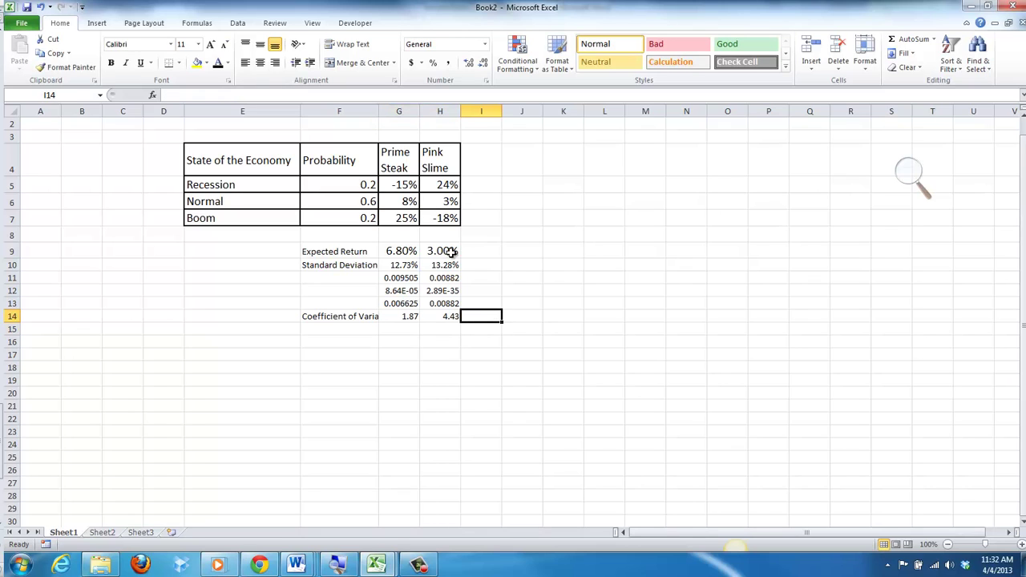
pyautogui.press('Left')
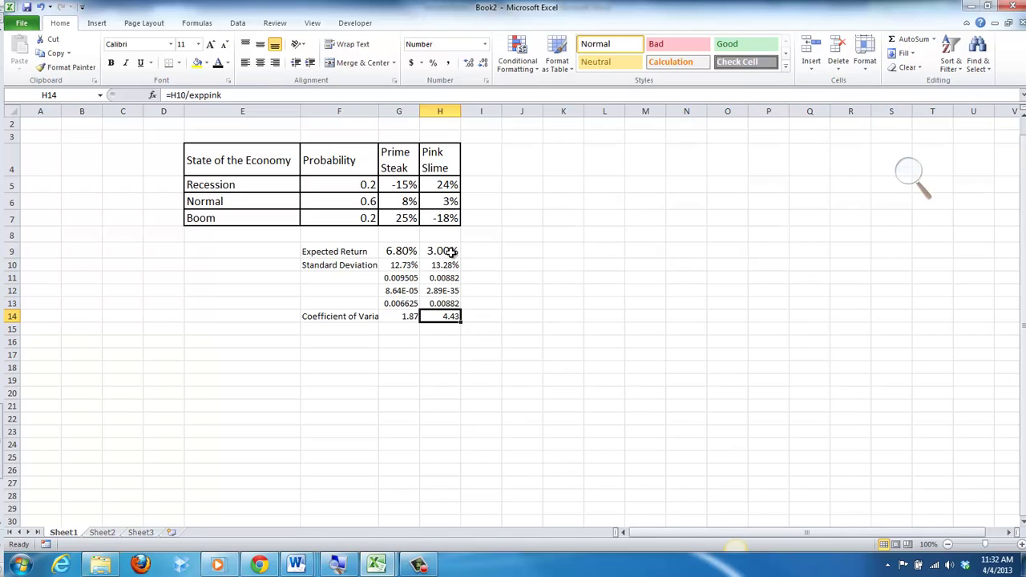
pyautogui.press('Up')
pyautogui.press('Up')
pyautogui.press('Up')
pyautogui.press('Up')
pyautogui.press('Up')
pyautogui.press('Up')
pyautogui.press('Up')
pyautogui.press('Up')
pyautogui.press('Up')
pyautogui.press('Up')
pyautogui.press('Right')
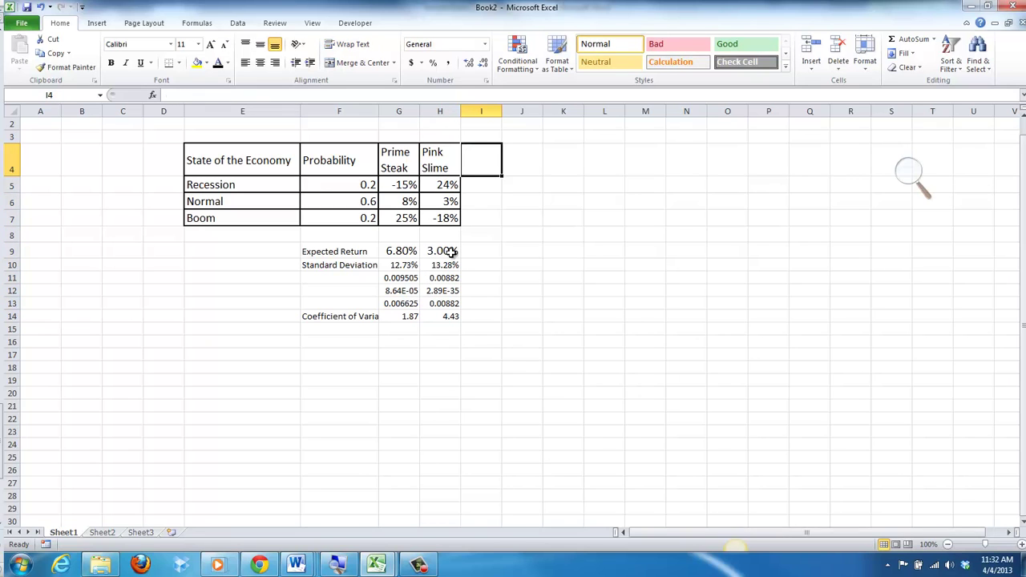
pyautogui.write('d')
pyautogui.write('or')
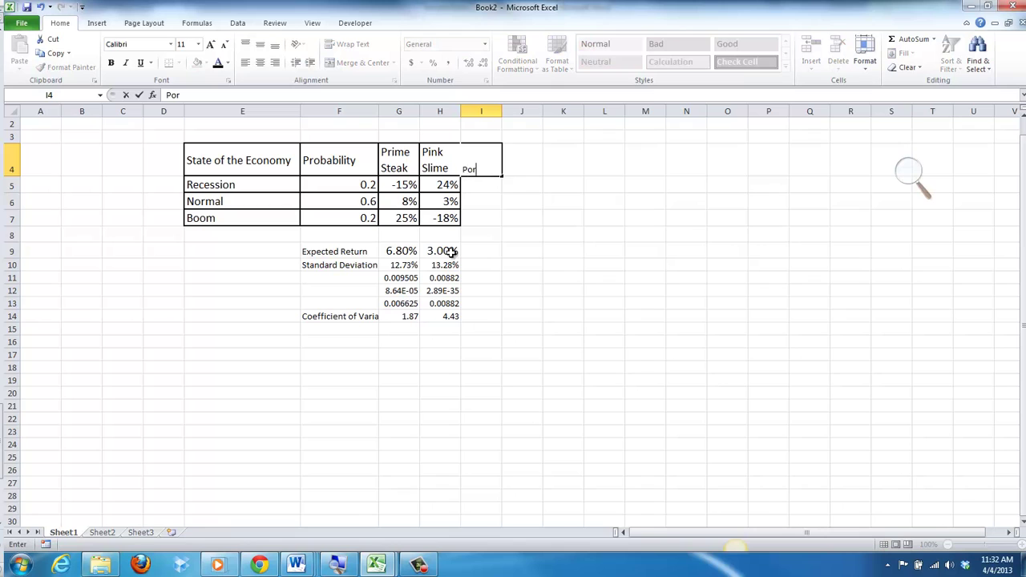
pyautogui.write('tf')
pyautogui.press('BackSpace')
pyautogui.press('BackSpace')
pyautogui.press('BackSpace')
pyautogui.write('ortfolio')
pyautogui.press('Return')
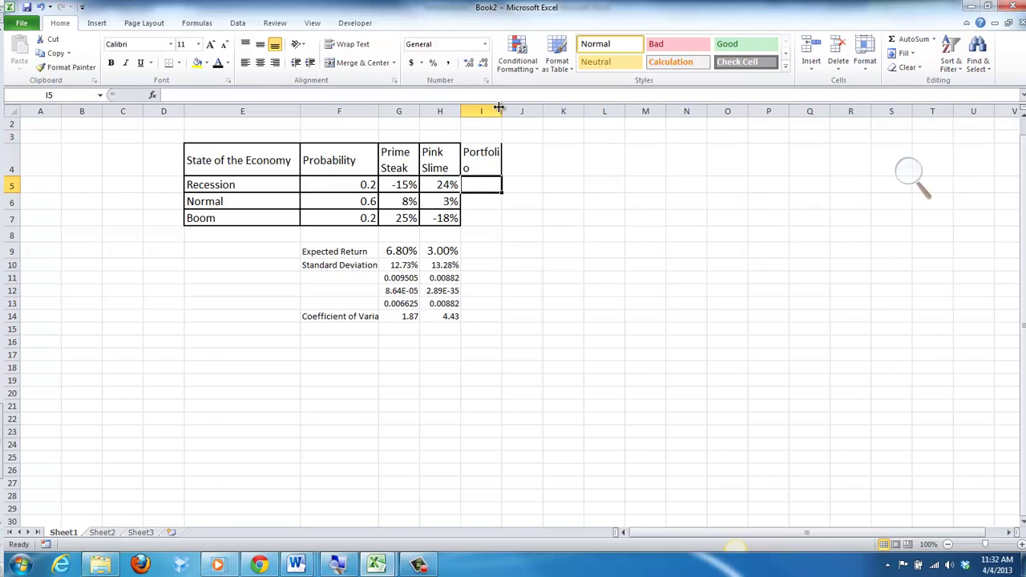
pyautogui.moveTo(499, 107); pyautogui.dragTo(523, 107)
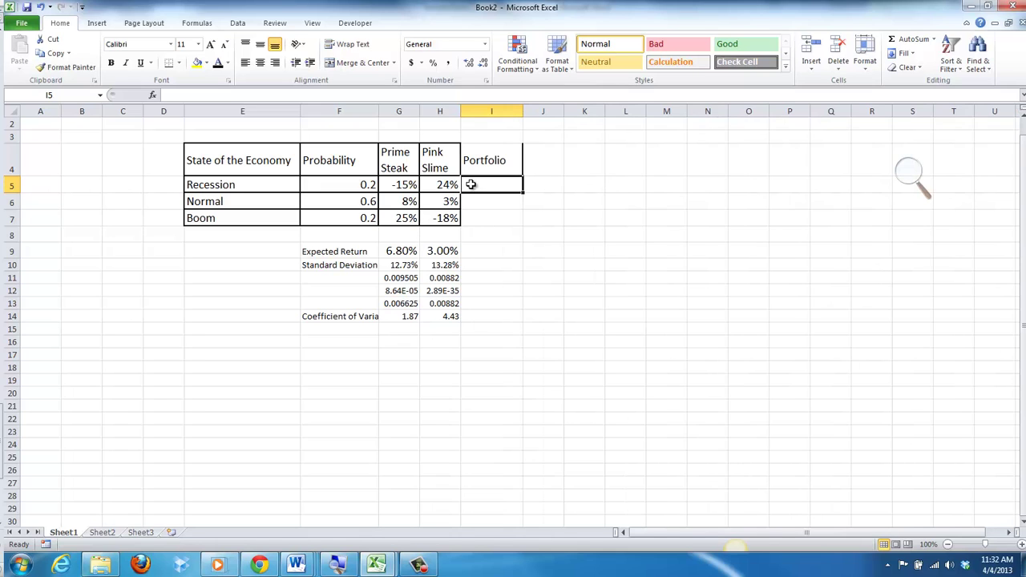
# Step: Enter =.5*G5+.5*H5 in cell I5 as the equally weighted portfolio return for Recession
pyautogui.write('=.')
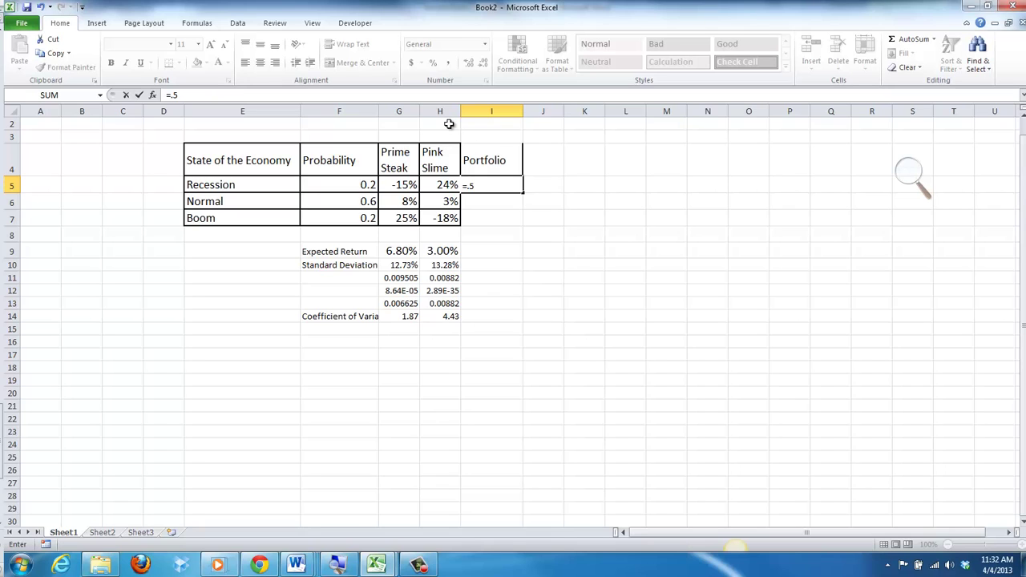
pyautogui.write('5*')
pyautogui.press('Left')
pyautogui.press('Left')
pyautogui.write('+.5*')
pyautogui.press('Left')
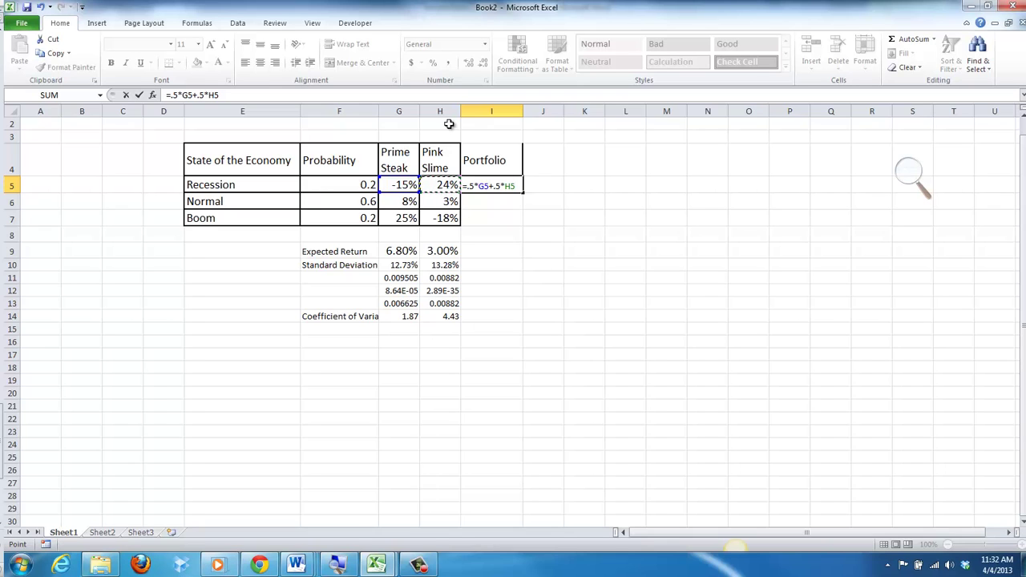
pyautogui.hotkey('ctrl', 'Return')
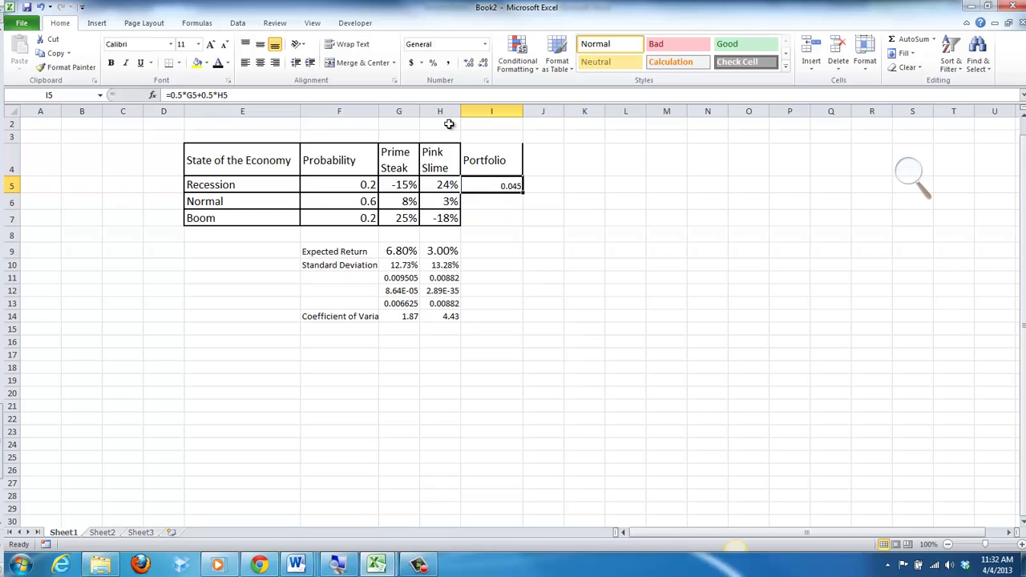
# Step: Format I5 as a percentage with two decimal places and fill its formula down to I7
pyautogui.click(433, 63)
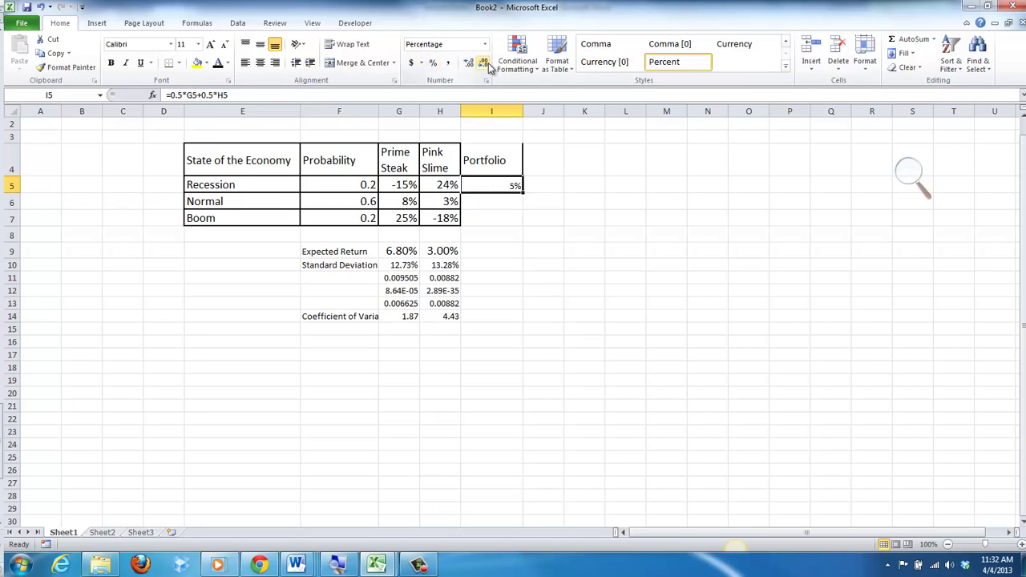
pyautogui.click(473, 67)
pyautogui.moveTo(524, 190); pyautogui.dragTo(521, 224)
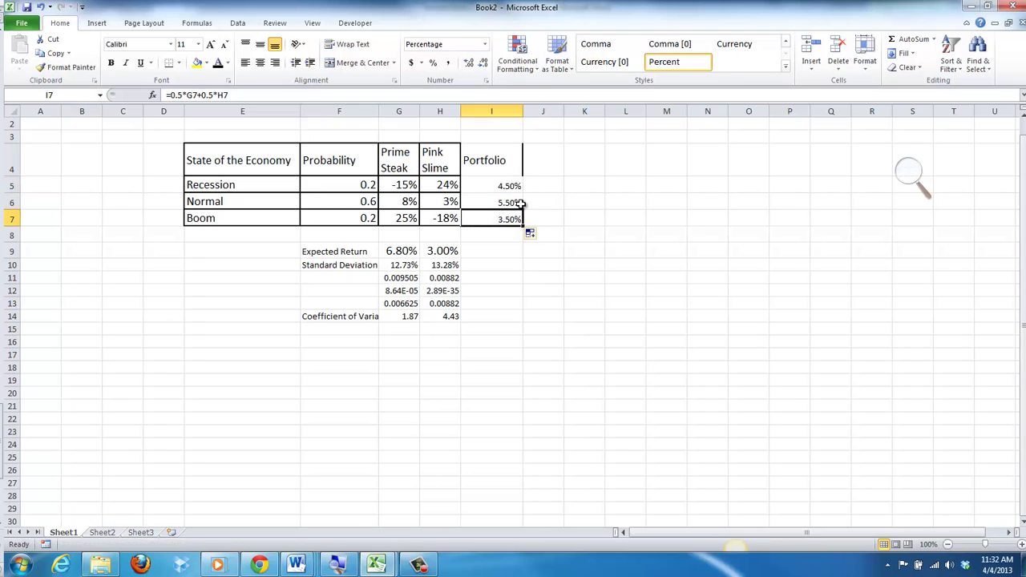
pyautogui.click(516, 203)
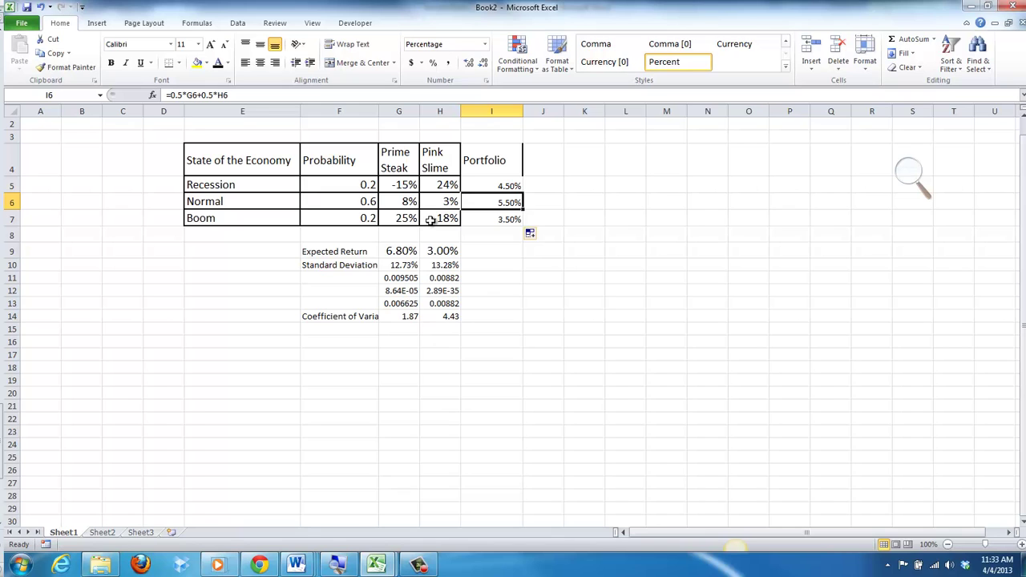
pyautogui.click(485, 255)
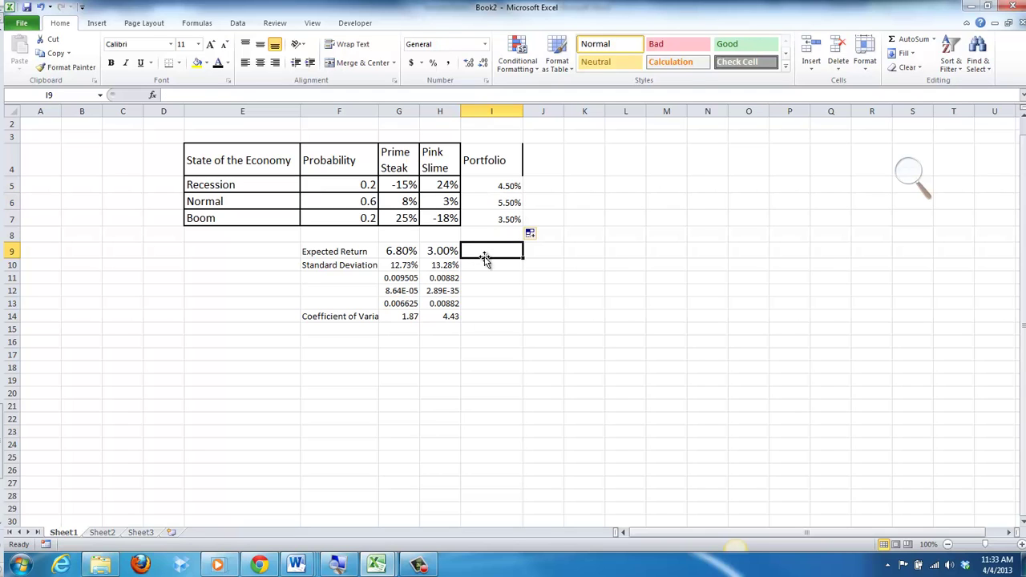
pyautogui.write('=')
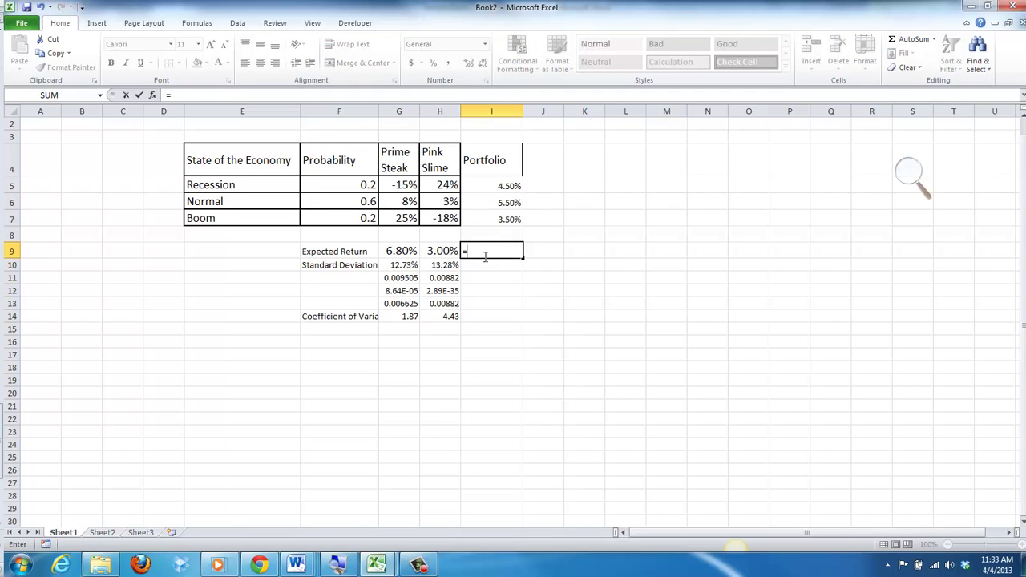
pyautogui.press('Escape')
# Step: Replace the portfolio column's heading in cell I4 with Bologna
pyautogui.press('Up')
pyautogui.press('Up')
pyautogui.press('Up')
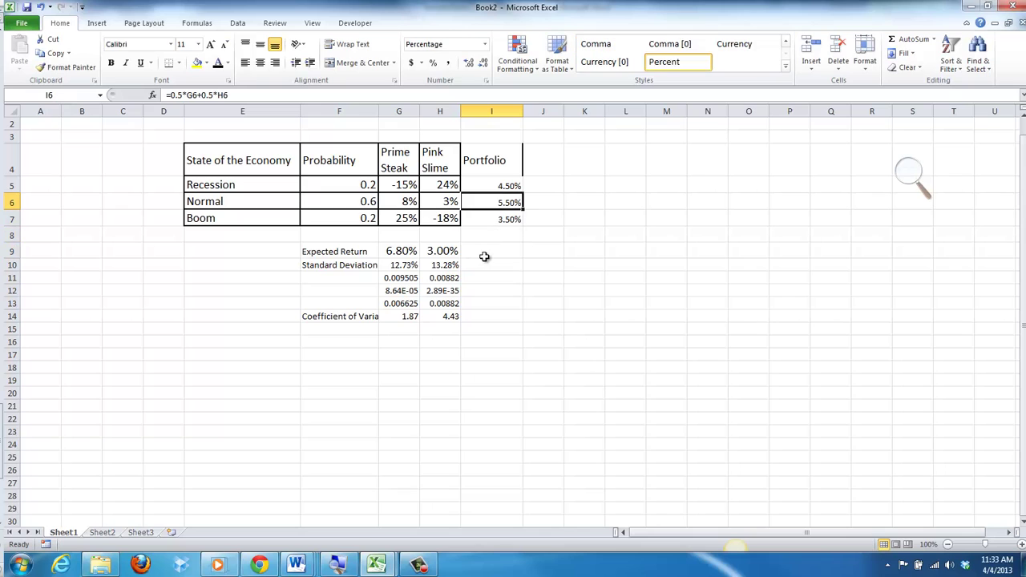
pyautogui.press('Up')
pyautogui.press('Up')
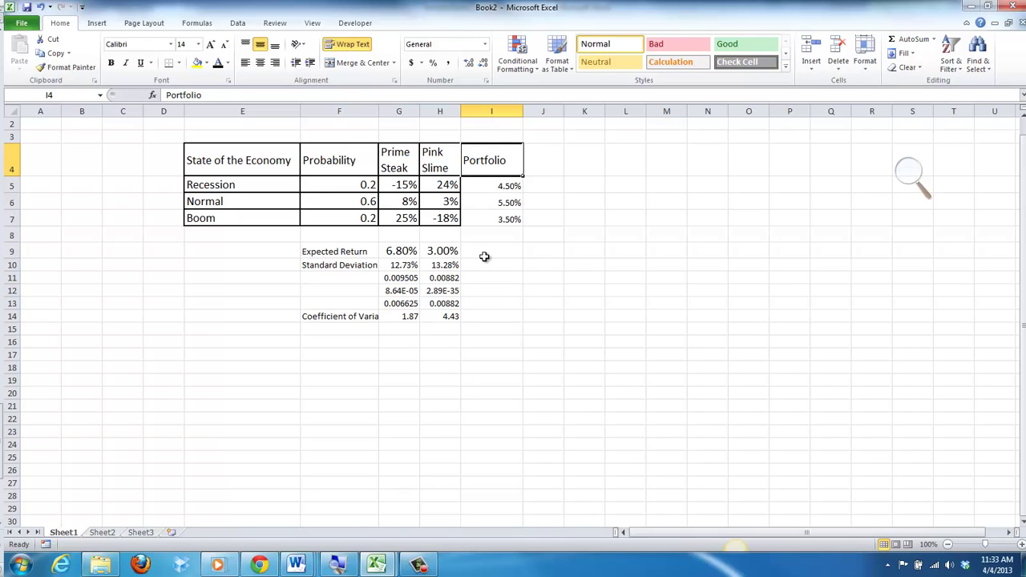
pyautogui.press('Left')
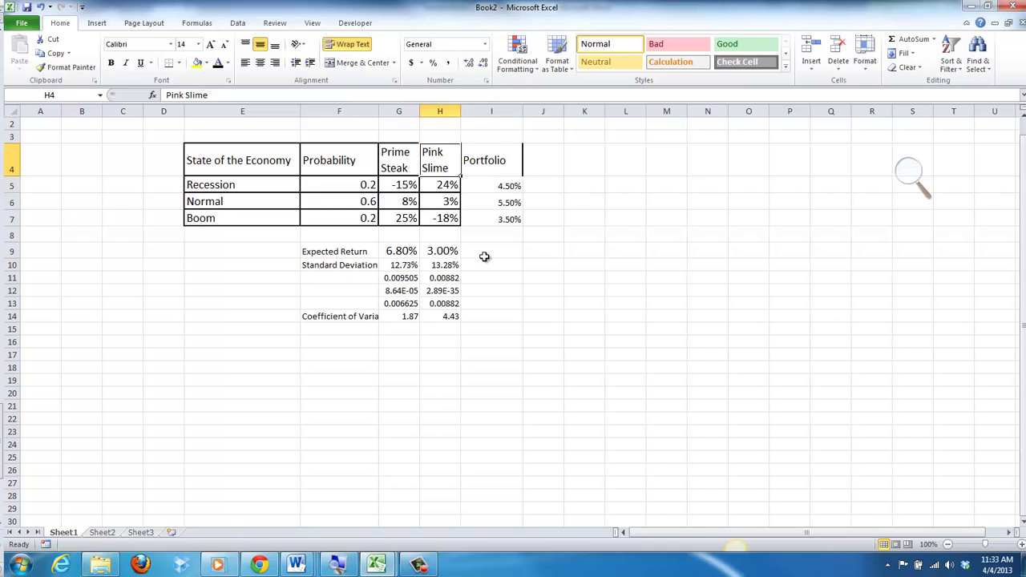
pyautogui.press('Left')
pyautogui.press('Right')
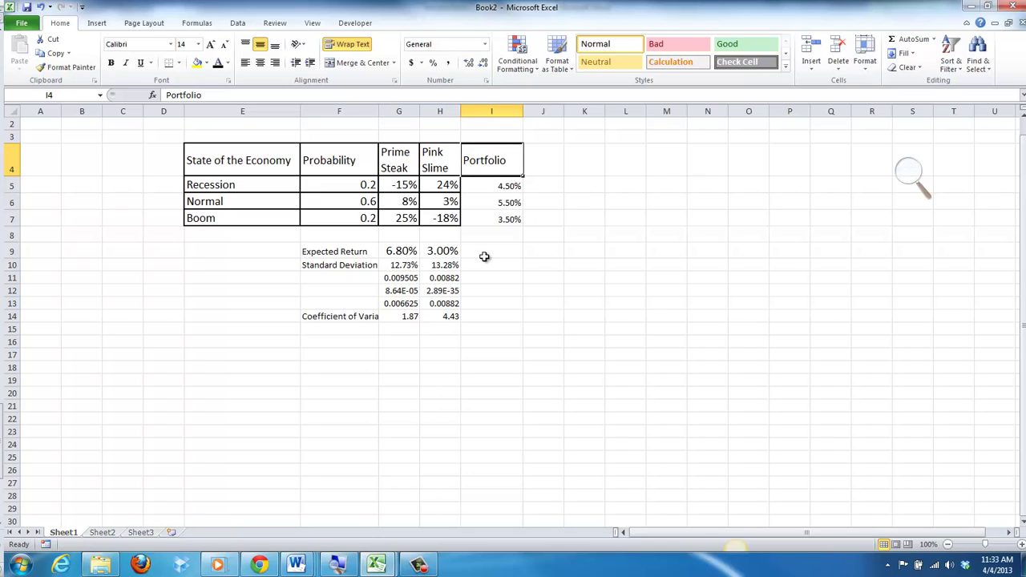
pyautogui.write('B')
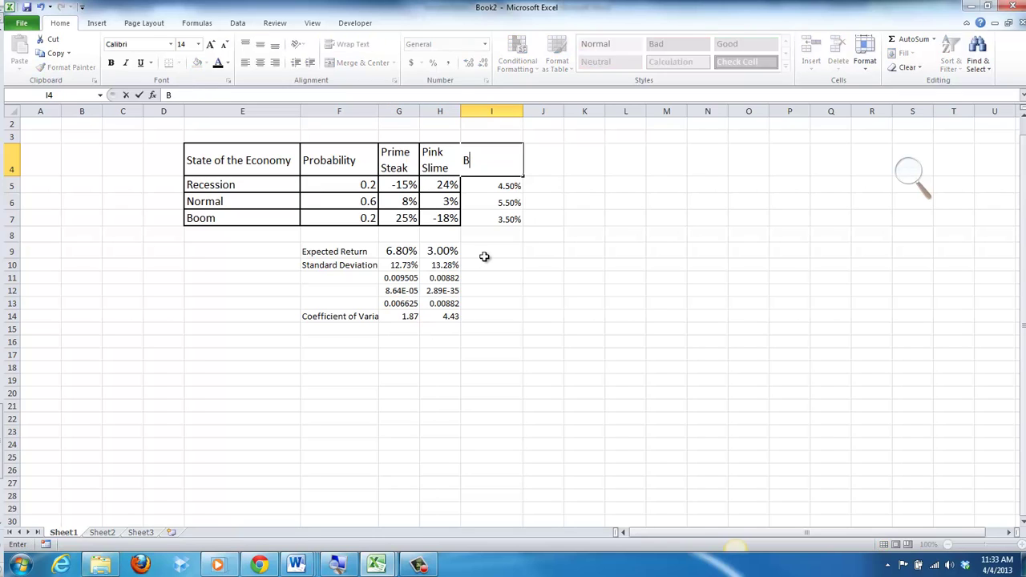
pyautogui.write('ologna')
pyautogui.press('Return')
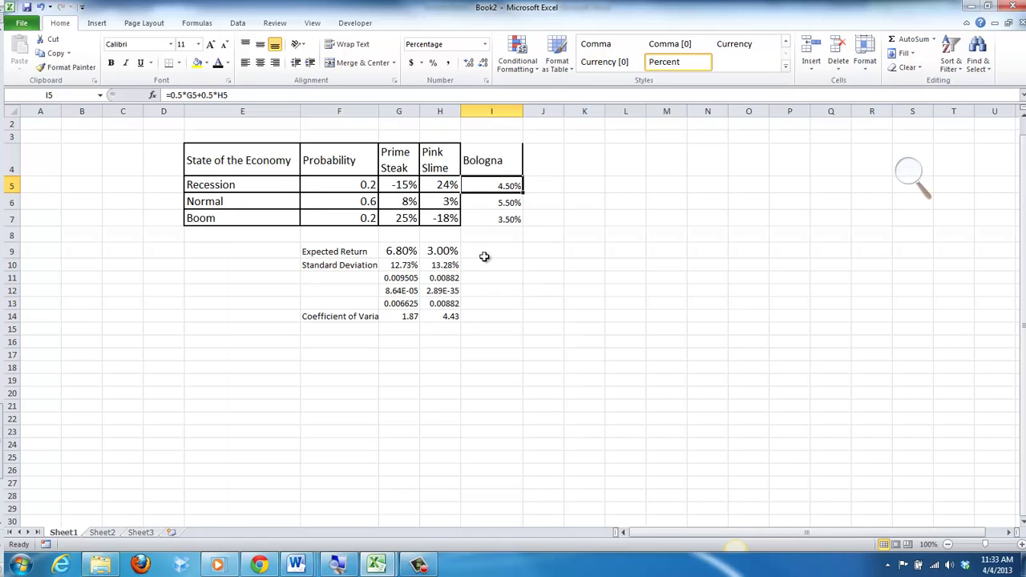
# Step: Change the heading in cell I4 back to Portfolio
pyautogui.press('Up')
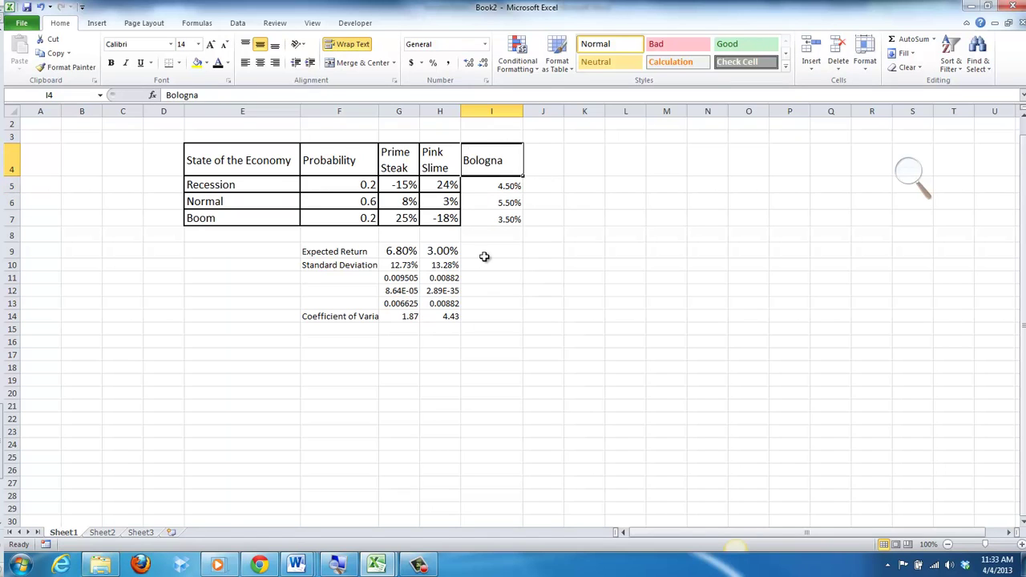
pyautogui.write('Portfolio')
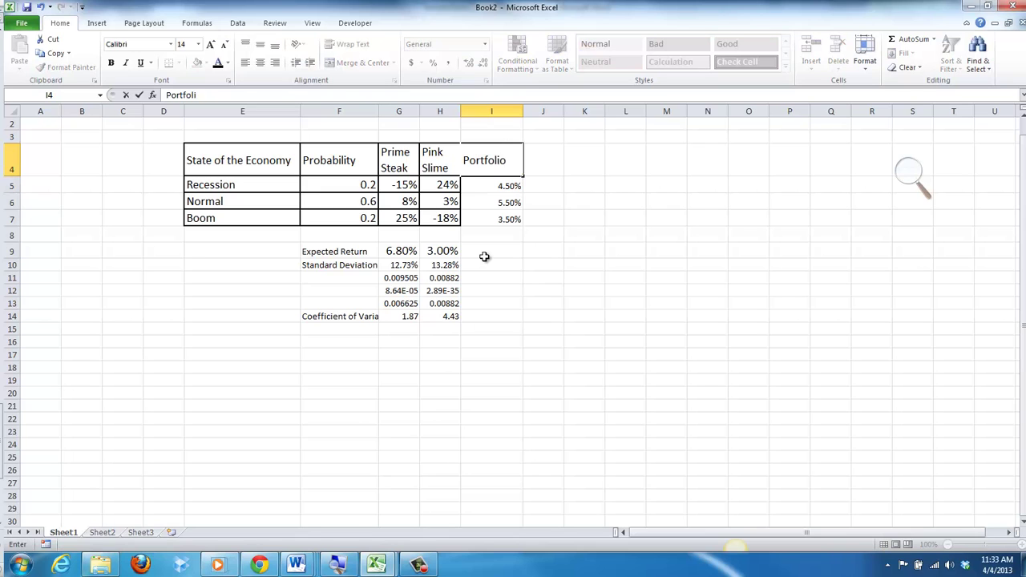
pyautogui.press('Return')
# Step: Enter =F5*I5+F6*I6+F7*I7 in cell I9 as the portfolio's expected return
pyautogui.press('Down')
pyautogui.press('Down')
pyautogui.press('Down')
pyautogui.press('Down')
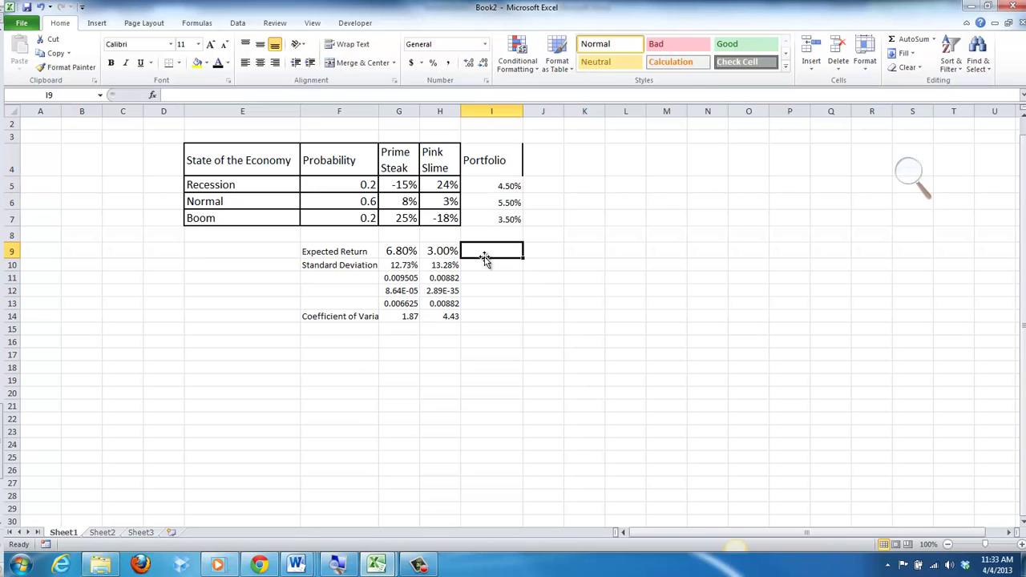
pyautogui.write('=')
pyautogui.press('Up')
pyautogui.press('Up')
pyautogui.press('Up')
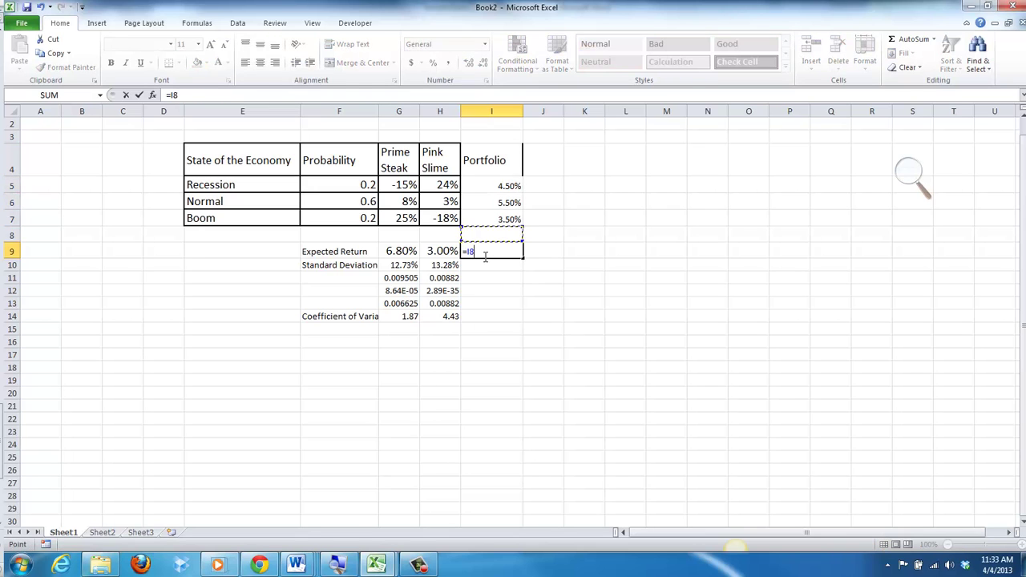
pyautogui.press('Up')
pyautogui.press('Left')
pyautogui.press('Left')
pyautogui.press('Left')
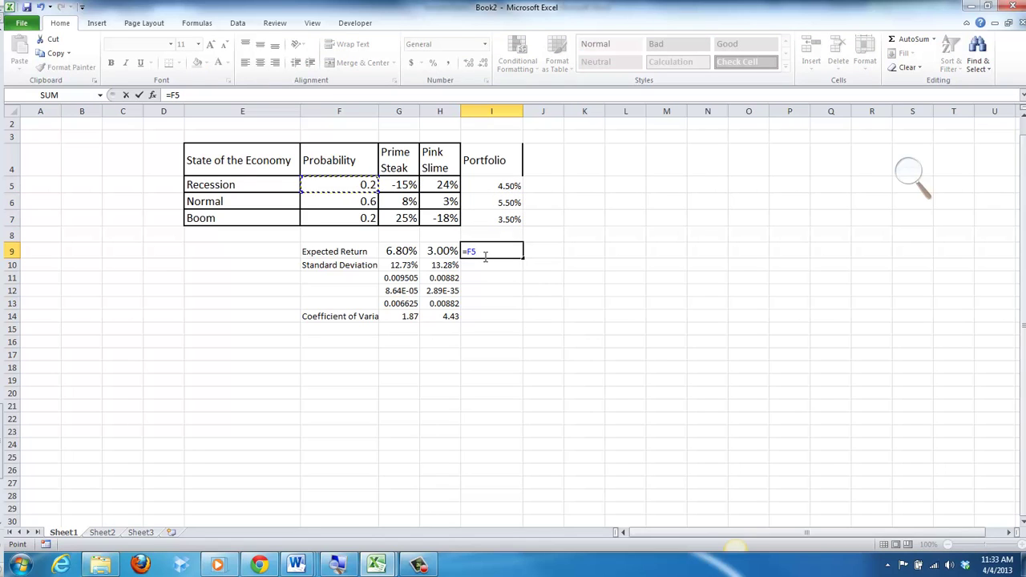
pyautogui.write('*')
pyautogui.press('Up')
pyautogui.press('Up')
pyautogui.press('Up')
pyautogui.press('Up')
pyautogui.write('+')
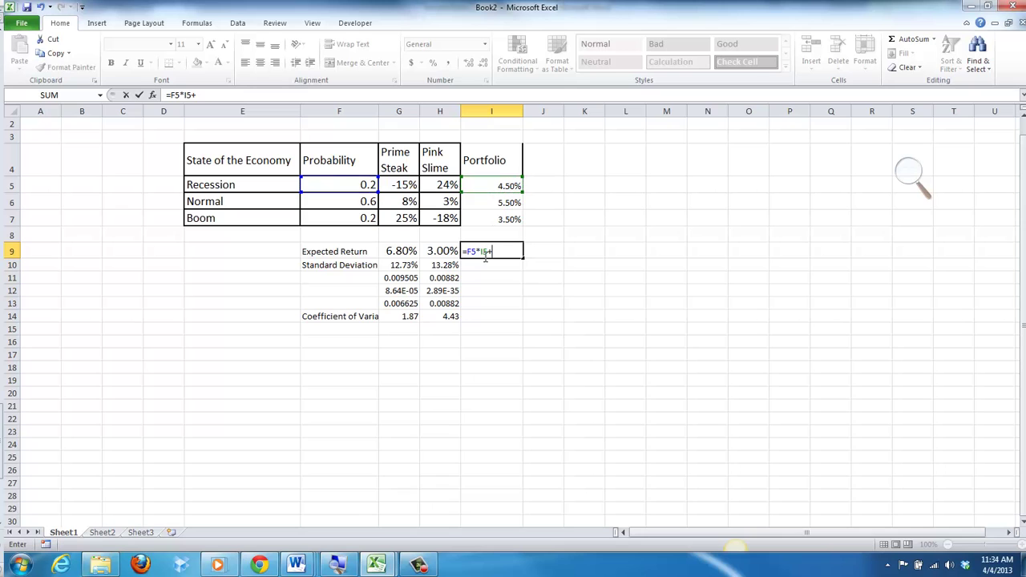
pyautogui.press('Up')
pyautogui.press('Up')
pyautogui.press('Up')
pyautogui.press('Up')
pyautogui.press('Left')
pyautogui.press('Left')
pyautogui.press('Left')
pyautogui.press('Down')
pyautogui.write('*')
pyautogui.press('Up')
pyautogui.press('Up')
pyautogui.press('Up')
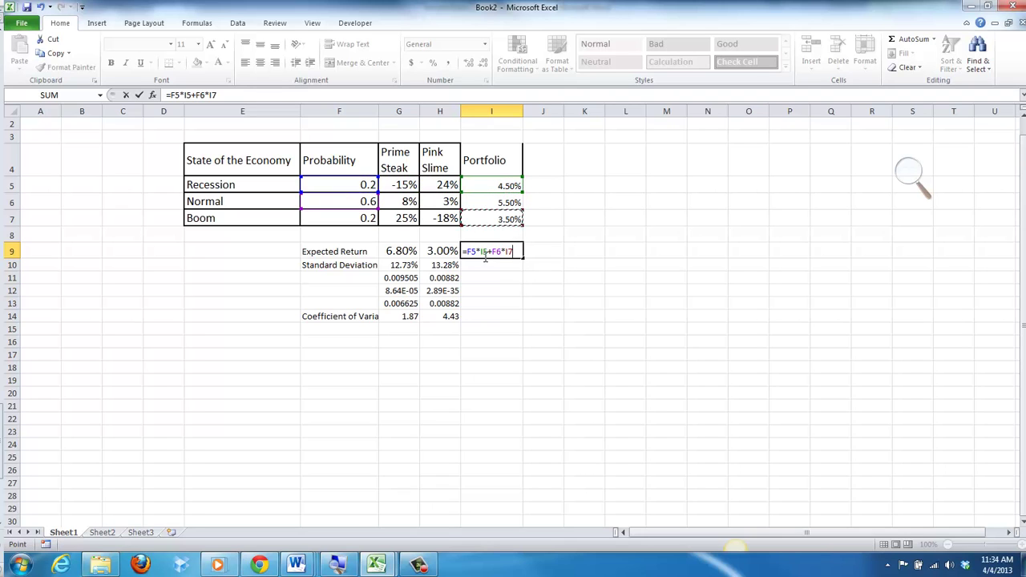
pyautogui.write('+')
pyautogui.press('Up')
pyautogui.press('Up')
pyautogui.press('Left')
pyautogui.press('Left')
pyautogui.press('Left')
pyautogui.write('*')
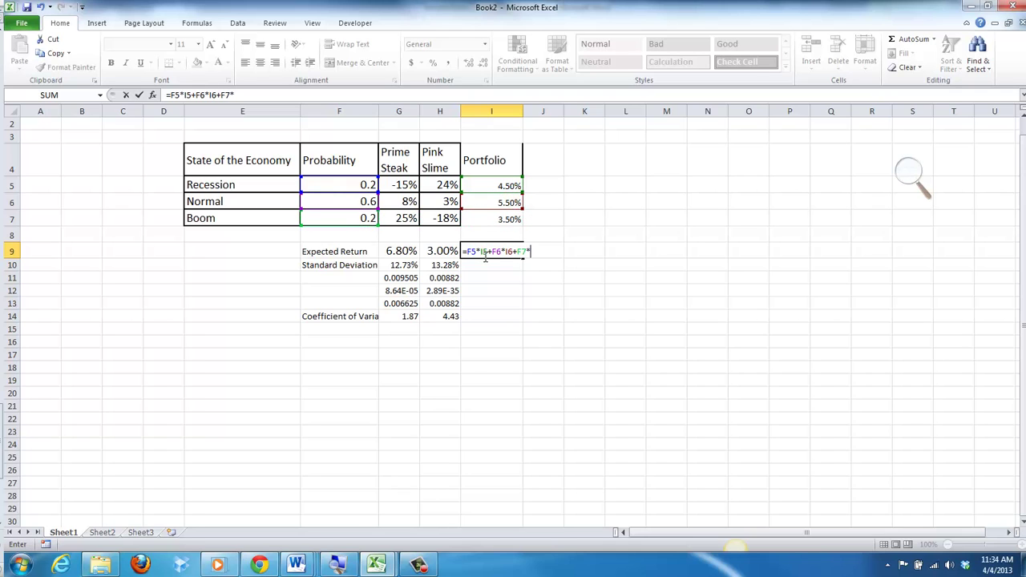
pyautogui.press('Right')
pyautogui.press('Right')
pyautogui.press('Right')
pyautogui.press('Return')
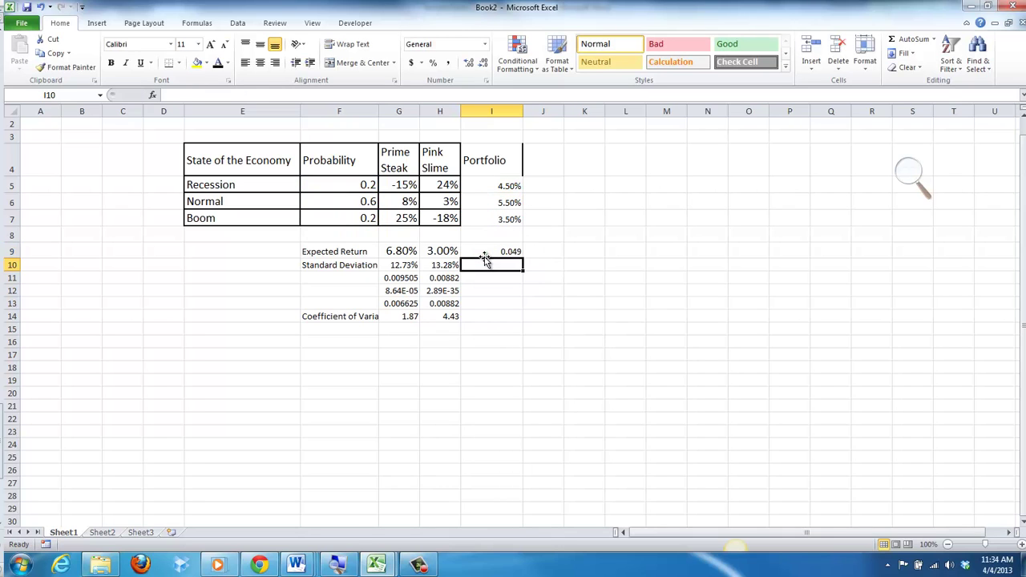
# Step: Format the portfolio's expected return in I9 as a percentage with two decimal places
pyautogui.click(472, 252)
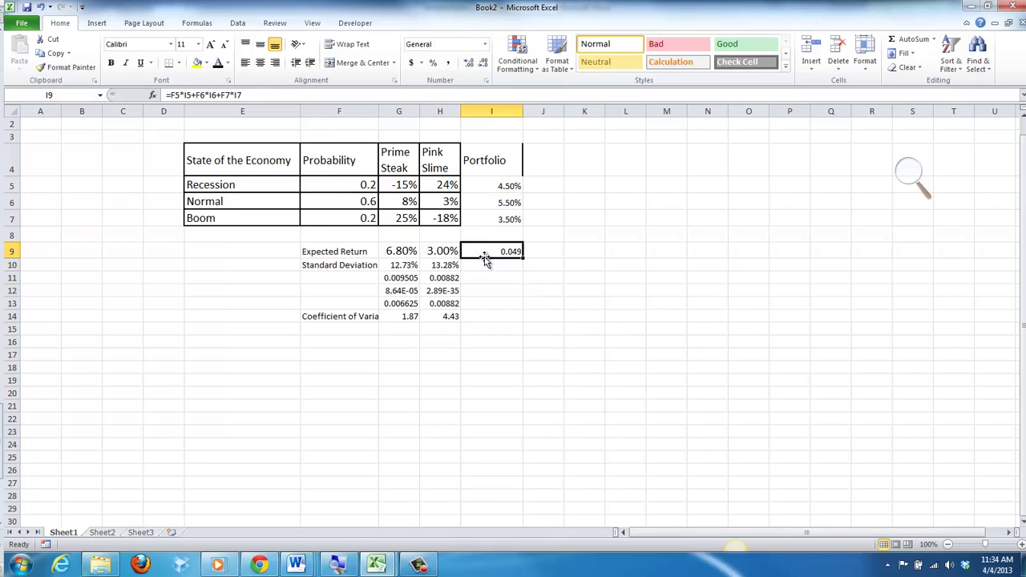
pyautogui.click(433, 64)
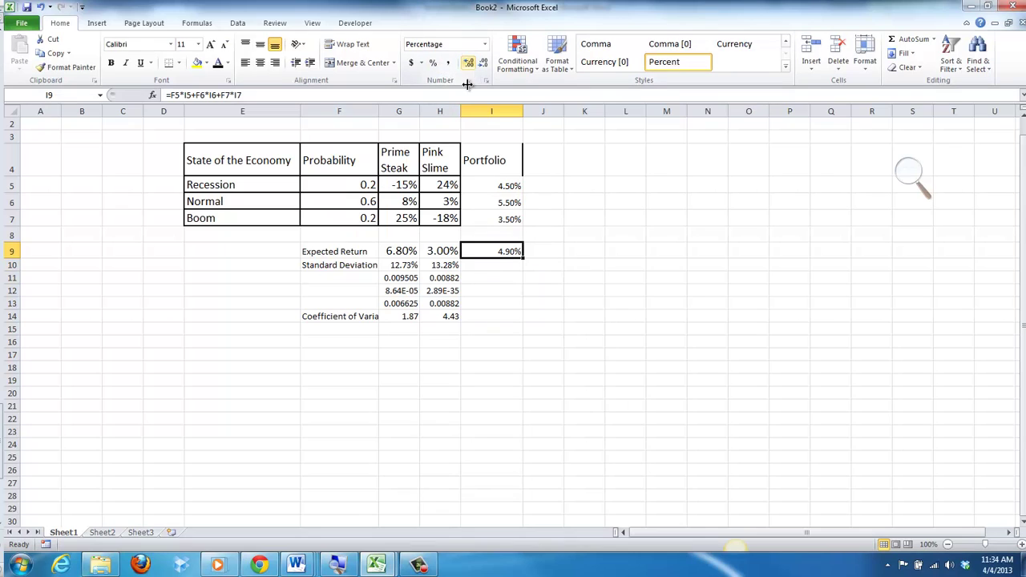
pyautogui.click(480, 278)
# Step: Name cell I9, the portfolio's expected return, portret
pyautogui.click(481, 251)
pyautogui.click(49, 91)
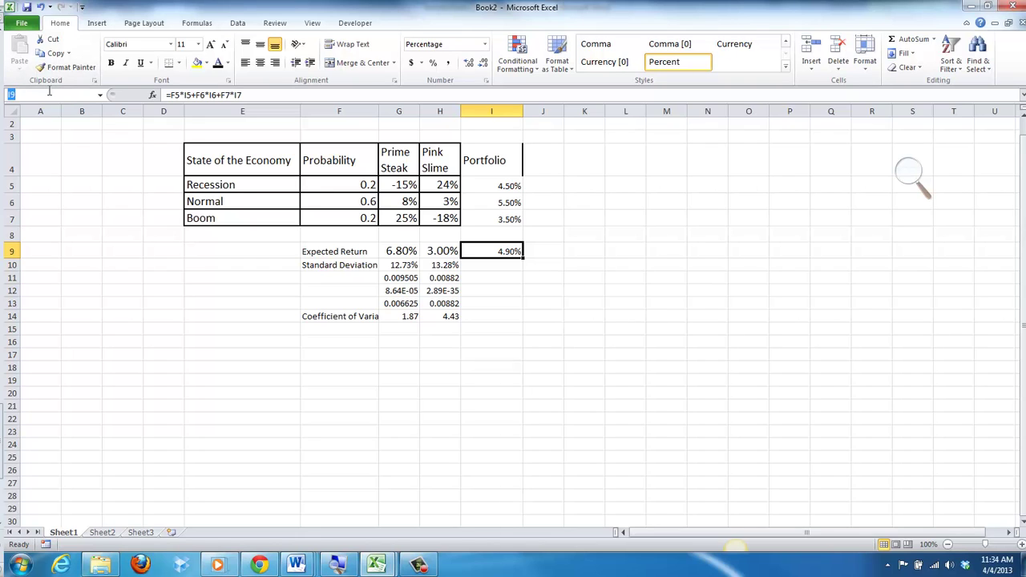
pyautogui.write('portret')
pyautogui.press('Return')
pyautogui.press('Return')
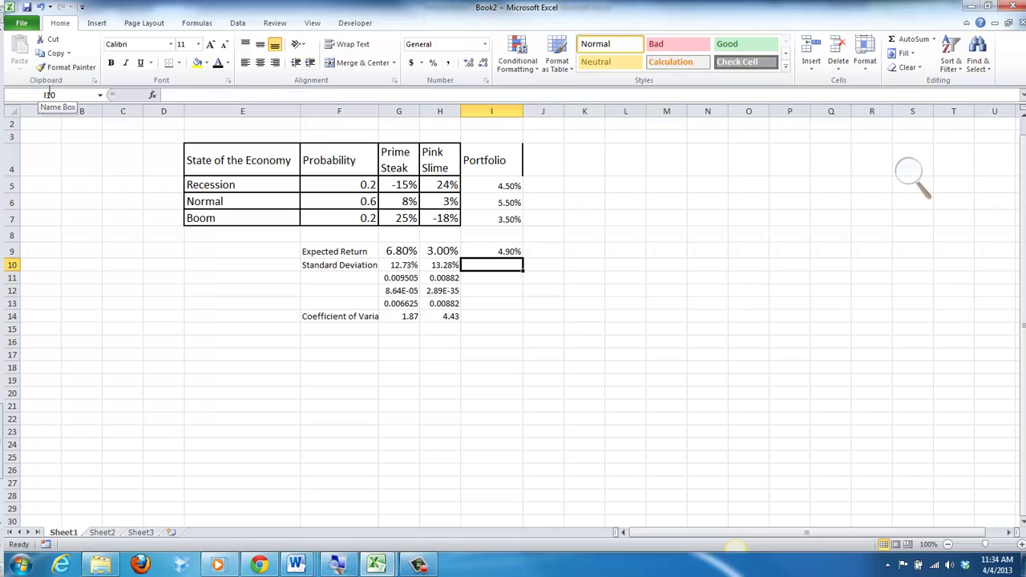
pyautogui.press('Up')
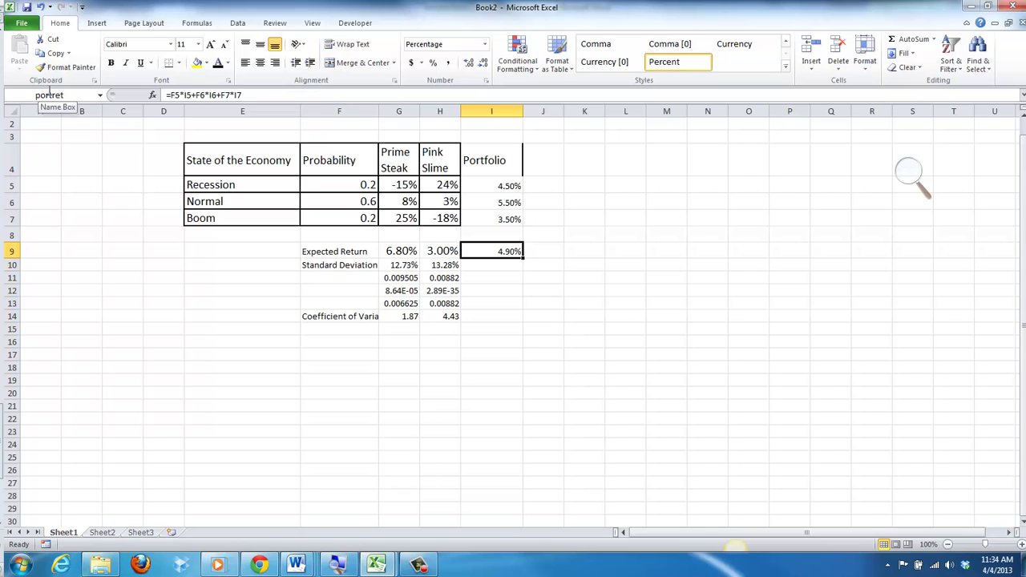
# Step: Enter =(I5-portret)^2*F5 in cell I11 and copy the formula down to I13
pyautogui.press('Down')
pyautogui.press('Down')
pyautogui.write('=')
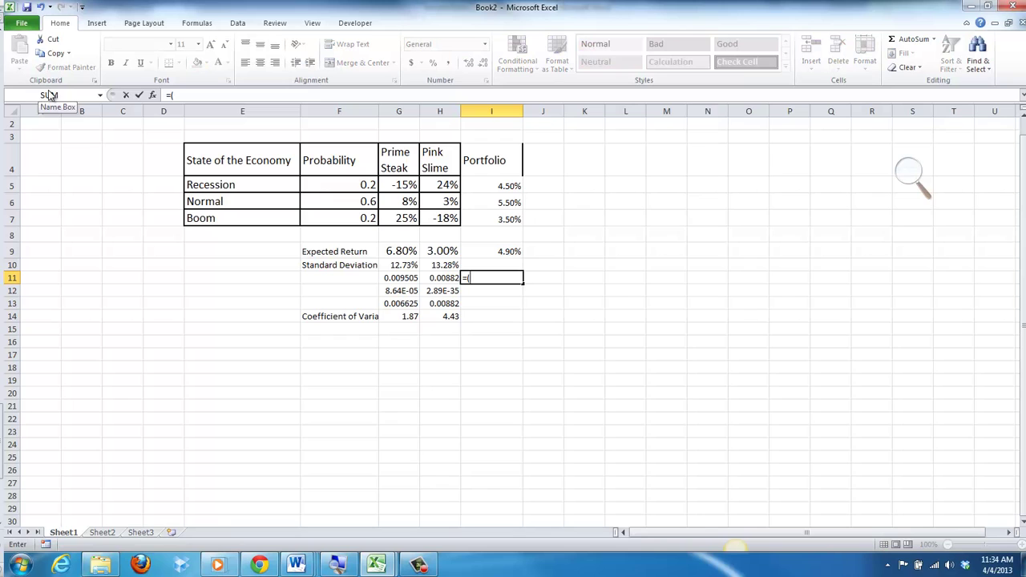
pyautogui.write('(')
pyautogui.press('Up')
pyautogui.press('Up')
pyautogui.press('Up')
pyautogui.press('Up')
pyautogui.press('Up')
pyautogui.press('Up')
pyautogui.write('-')
pyautogui.press('Up')
pyautogui.press('Up')
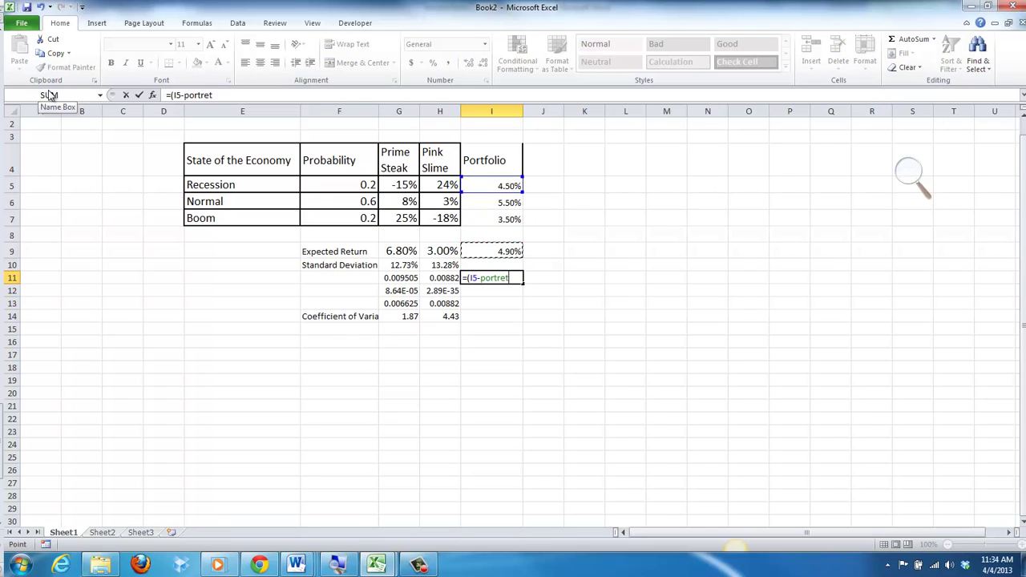
pyautogui.write(')^2*')
pyautogui.press('Up')
pyautogui.press('Up')
pyautogui.press('Up')
pyautogui.press('Up')
pyautogui.press('Up')
pyautogui.press('Up')
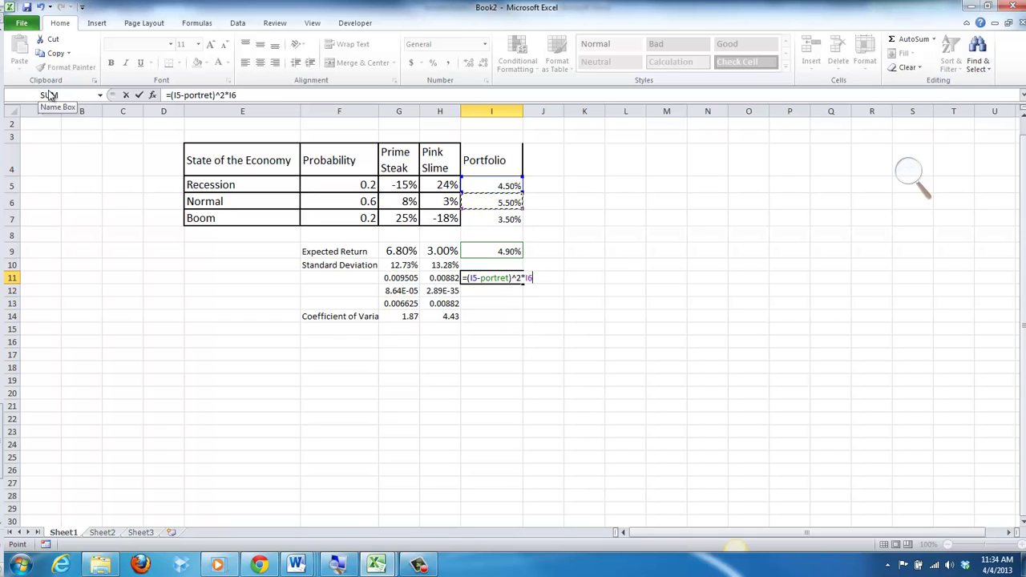
pyautogui.press('Left')
pyautogui.press('Left')
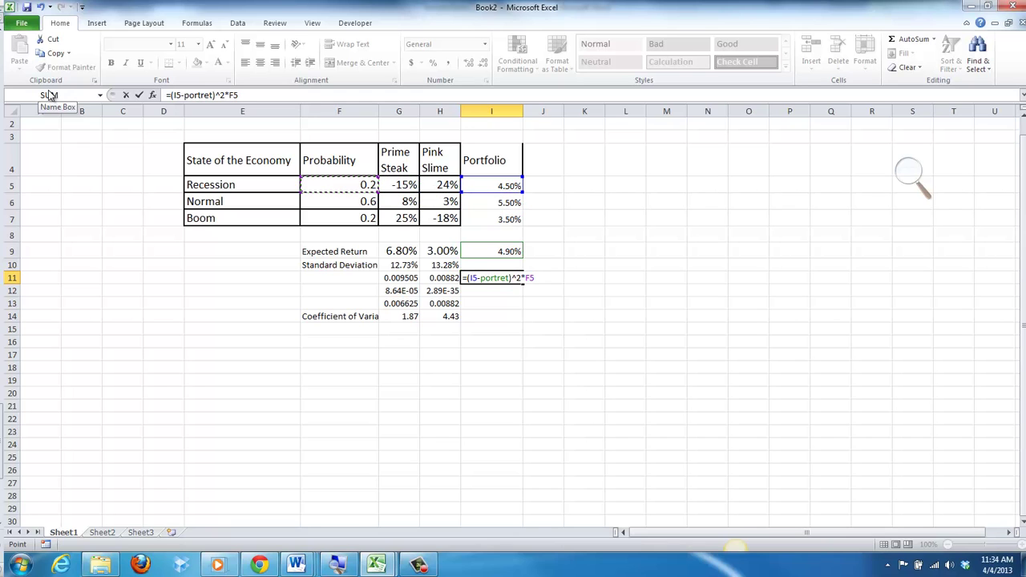
pyautogui.press('Return')
pyautogui.press('Up')
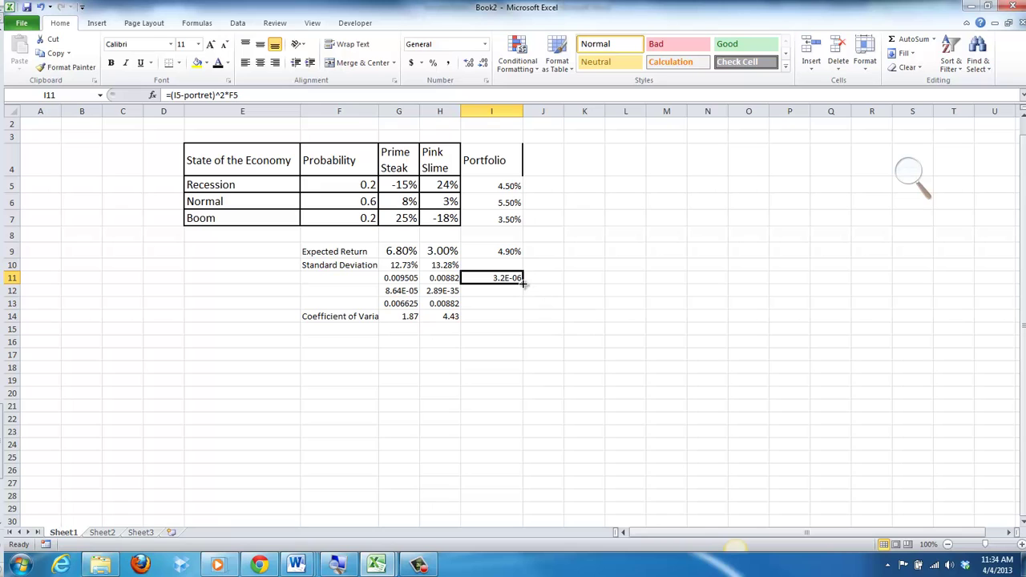
pyautogui.moveTo(522, 283); pyautogui.dragTo(522, 306)
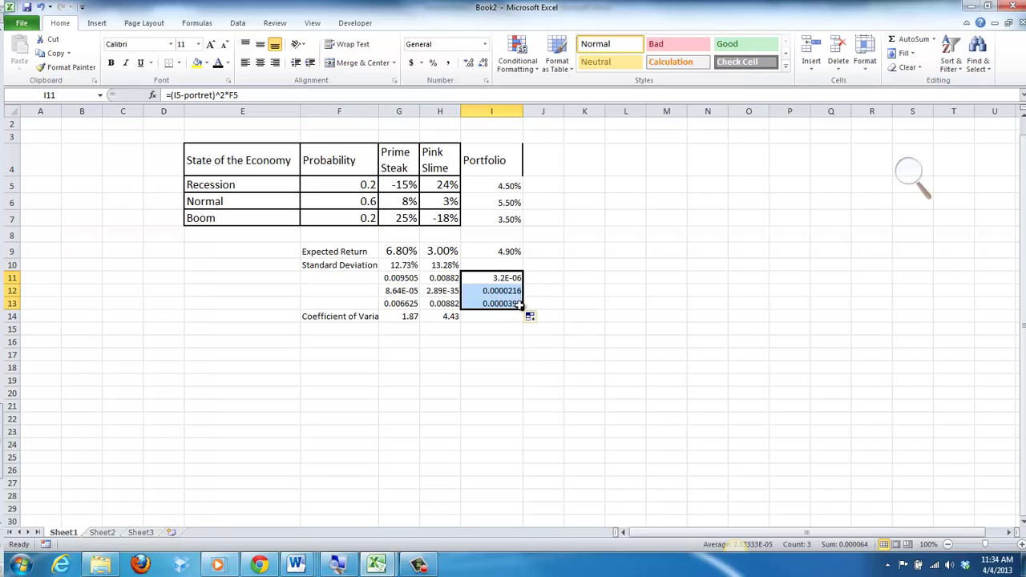
# Step: Enter =SQRT(SUM(I11:I13)) in cell I10 as the portfolio's standard deviation
pyautogui.click(487, 265)
pyautogui.write('=sq')
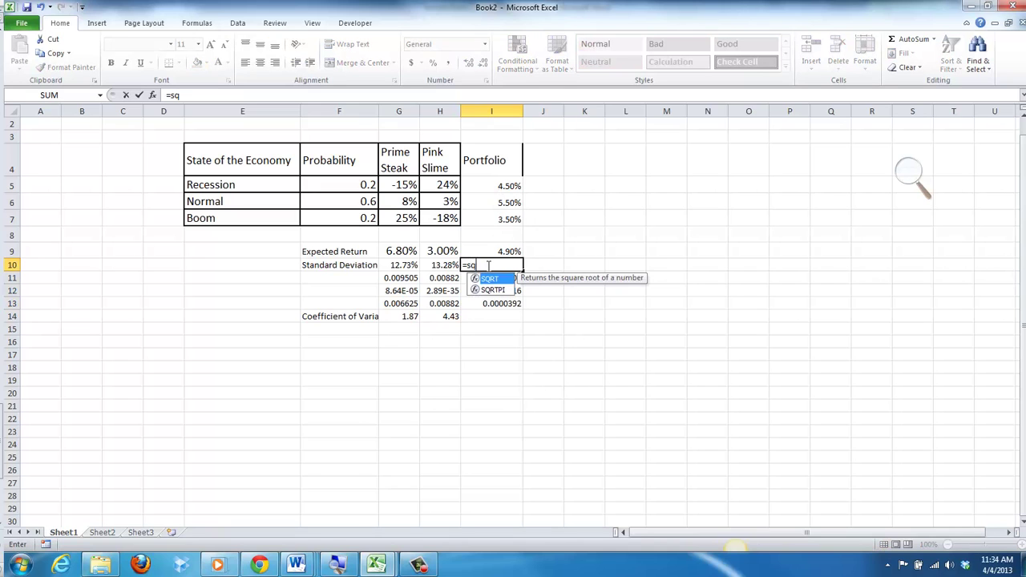
pyautogui.write('rt(sum(')
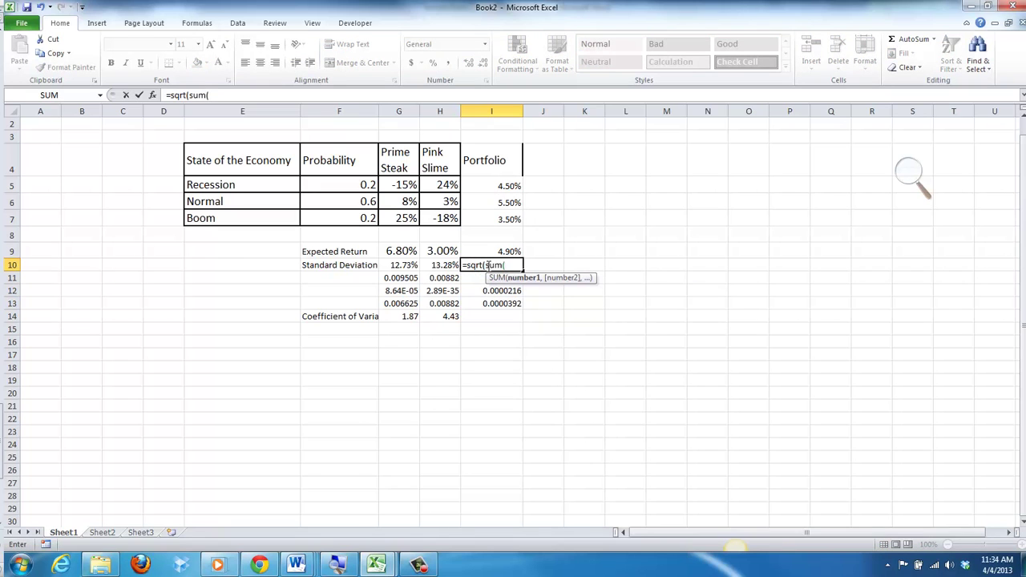
pyautogui.press('Down')
pyautogui.hotkey('shift', 'Down')
pyautogui.hotkey('shift', 'Down')
pyautogui.write('))')
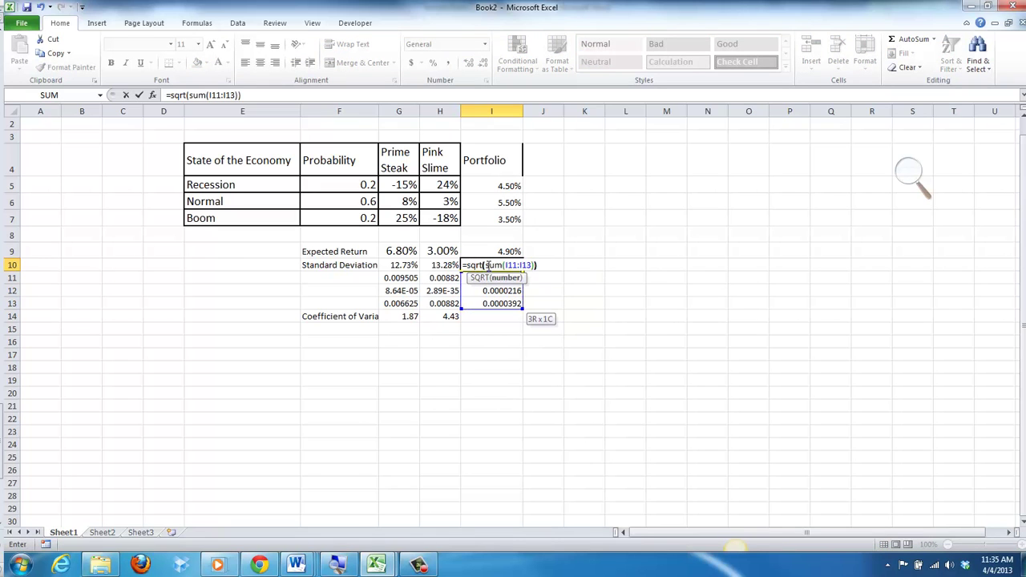
pyautogui.press('Return')
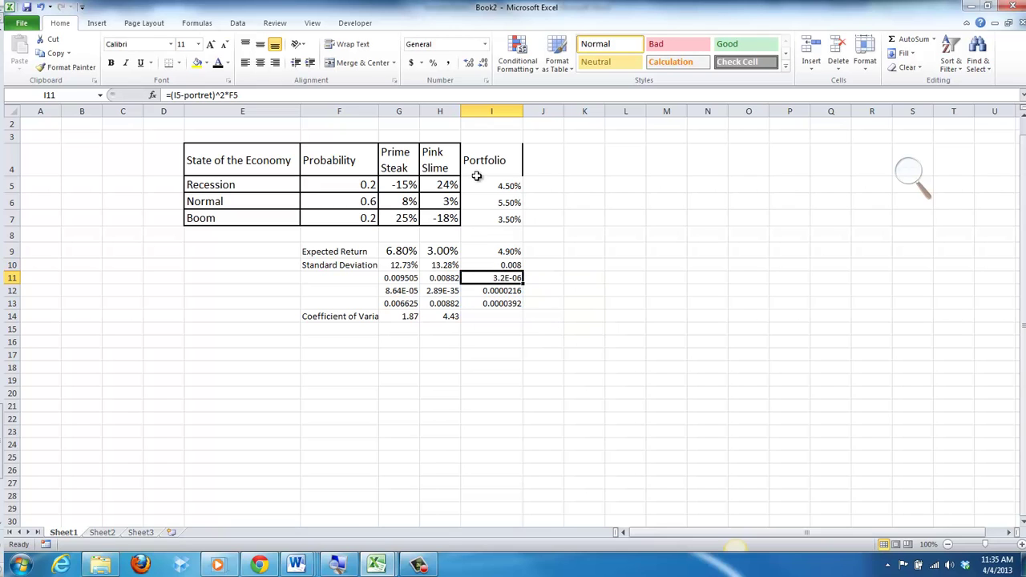
# Step: Format cell I11 as a percentage with three decimal places and the portfolio's standard deviation in I10 as a percentage with two
pyautogui.click(433, 63)
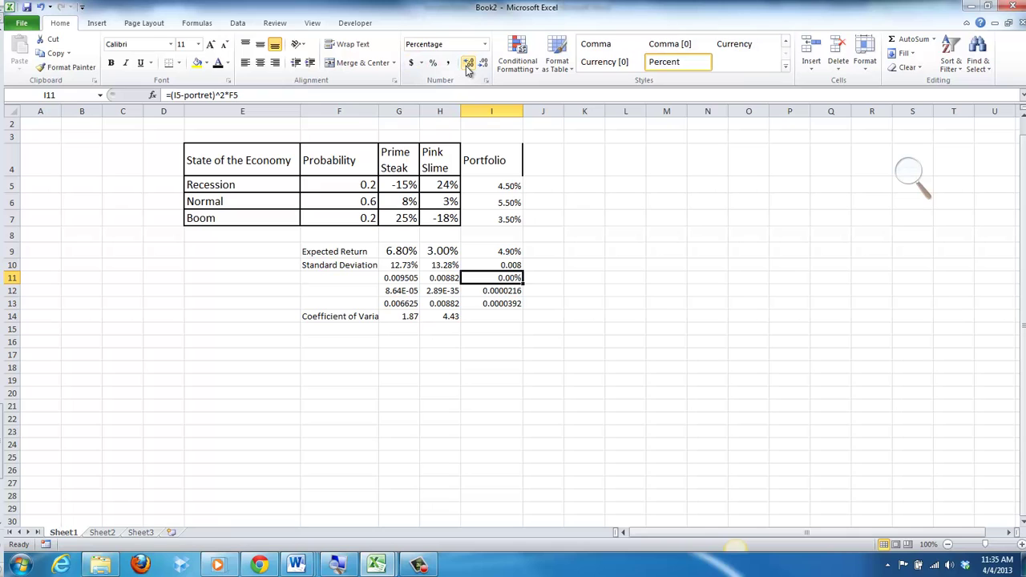
pyautogui.click(469, 65)
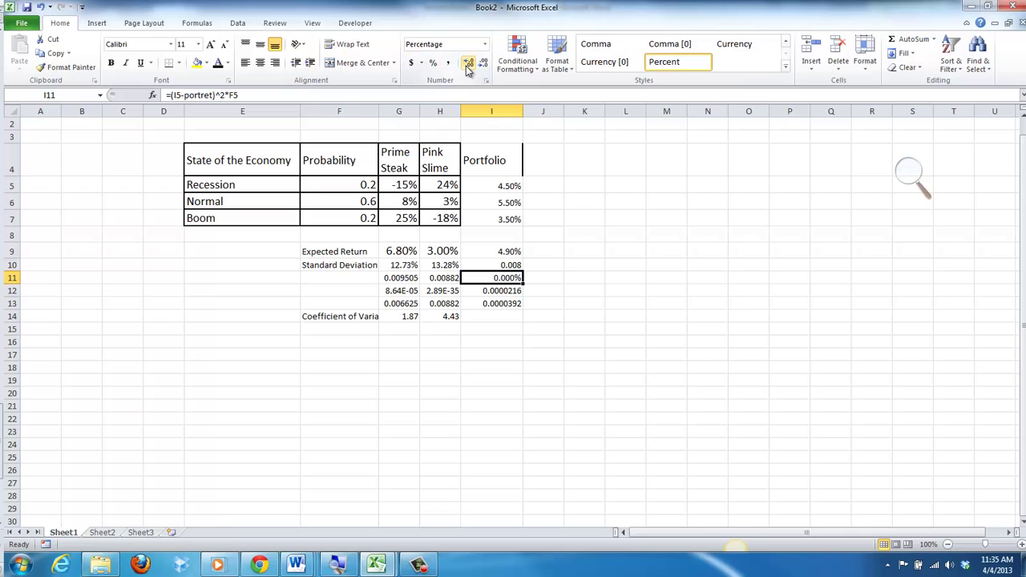
pyautogui.click(502, 265)
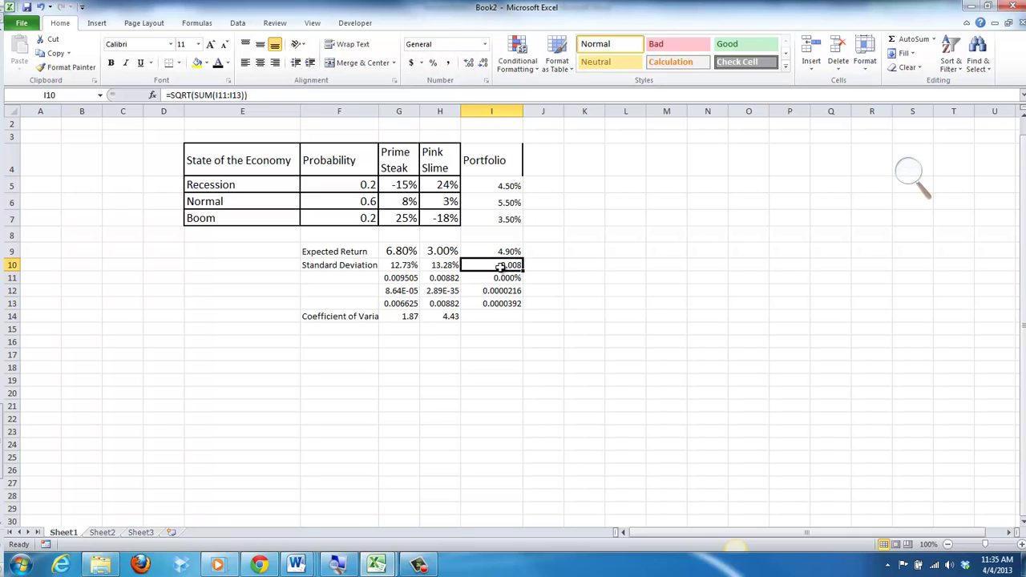
pyautogui.click(434, 66)
pyautogui.click(467, 66)
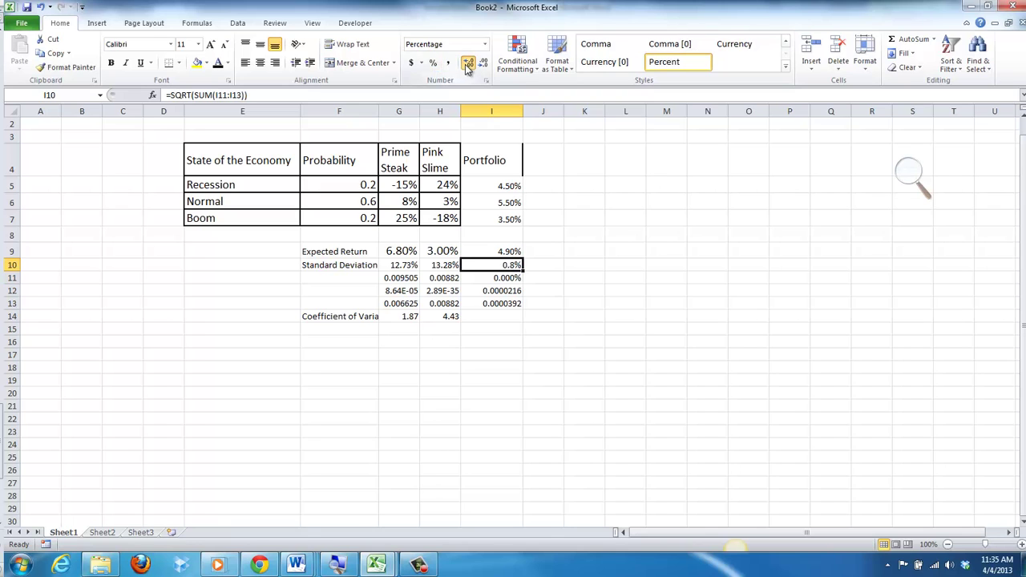
pyautogui.click(468, 66)
# Step: Hide rows 11 to 13, which hold the intermediate variance calculations
pyautogui.moveTo(12, 277); pyautogui.dragTo(12, 303)
pyautogui.rightClick(13, 303)
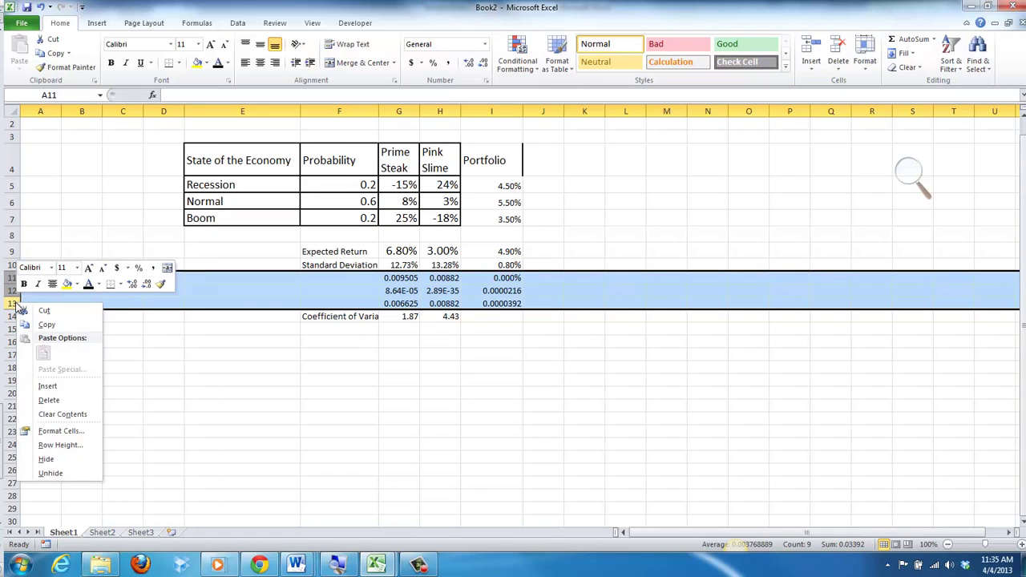
pyautogui.click(48, 458)
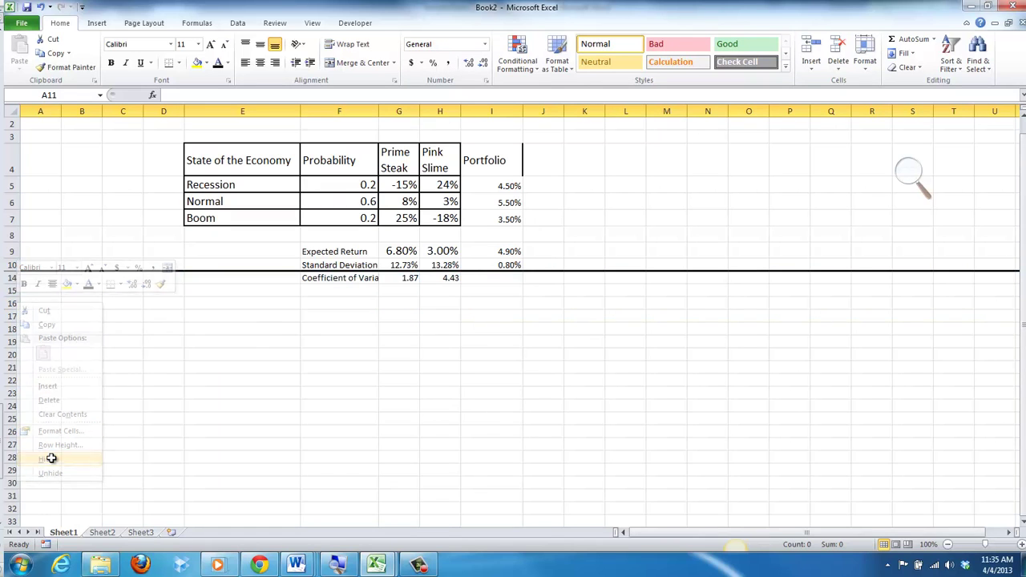
# Step: Set the font size of the range F4:I14 to 14
pyautogui.click(405, 265)
pyautogui.hotkey('shift', 'Down')
pyautogui.hotkey('shift', 'Up')
pyautogui.hotkey('shift', 'Right')
pyautogui.hotkey('shift', 'Right')
pyautogui.press('Left')
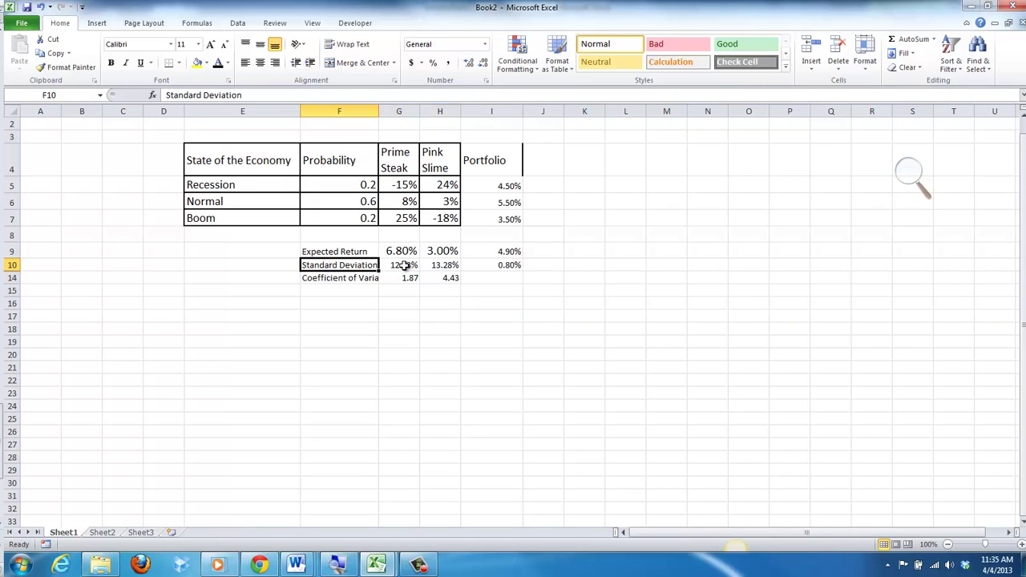
pyautogui.press('Up')
pyautogui.hotkey('shift', 'Down')
pyautogui.hotkey('shift', 'Down')
pyautogui.hotkey('shift', 'Right')
pyautogui.hotkey('shift', 'Right')
pyautogui.hotkey('shift', 'Right')
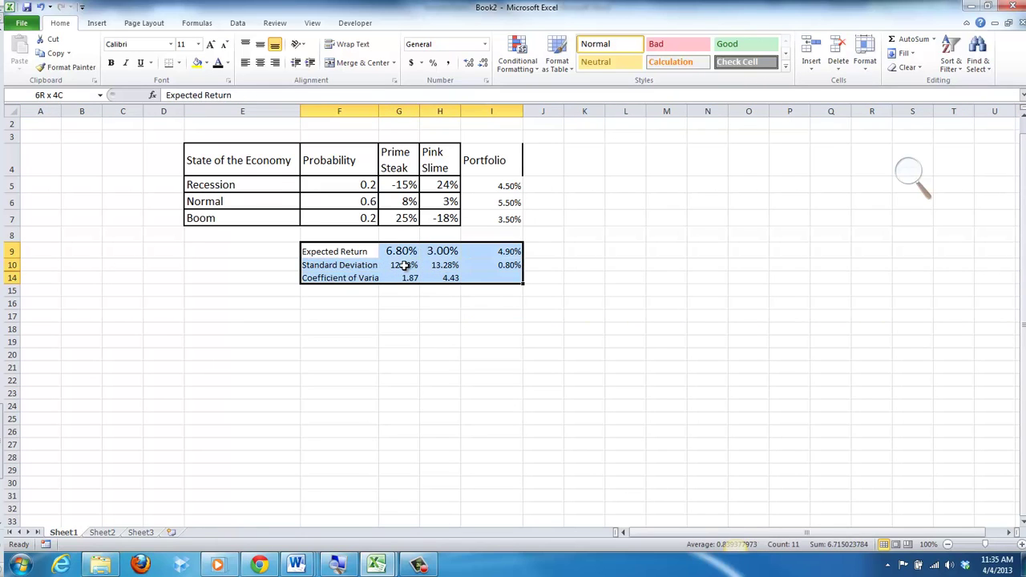
pyautogui.hotkey('shift', 'Up')
pyautogui.hotkey('shift', 'Up')
pyautogui.press('Down')
pyautogui.press('Down')
pyautogui.hotkey('shift', 'Right')
pyautogui.hotkey('shift', 'Right')
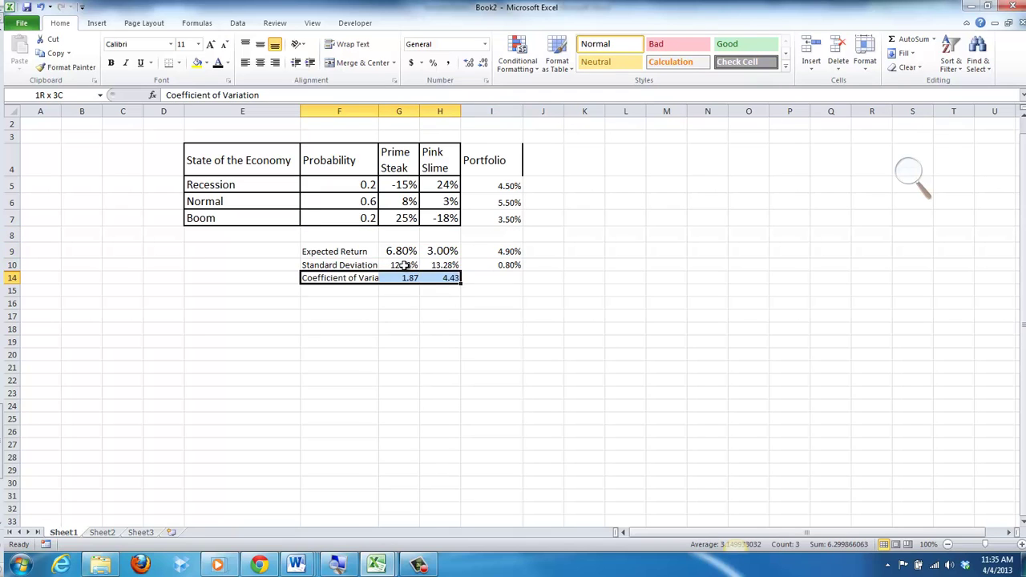
pyautogui.hotkey('shift', 'Right')
pyautogui.hotkey('shift', 'Up')
pyautogui.hotkey('shift', 'Up')
pyautogui.hotkey('shift', 'Up')
pyautogui.hotkey('shift', 'Up')
pyautogui.hotkey('shift', 'Up')
pyautogui.hotkey('shift', 'Up')
pyautogui.hotkey('shift', 'Up')
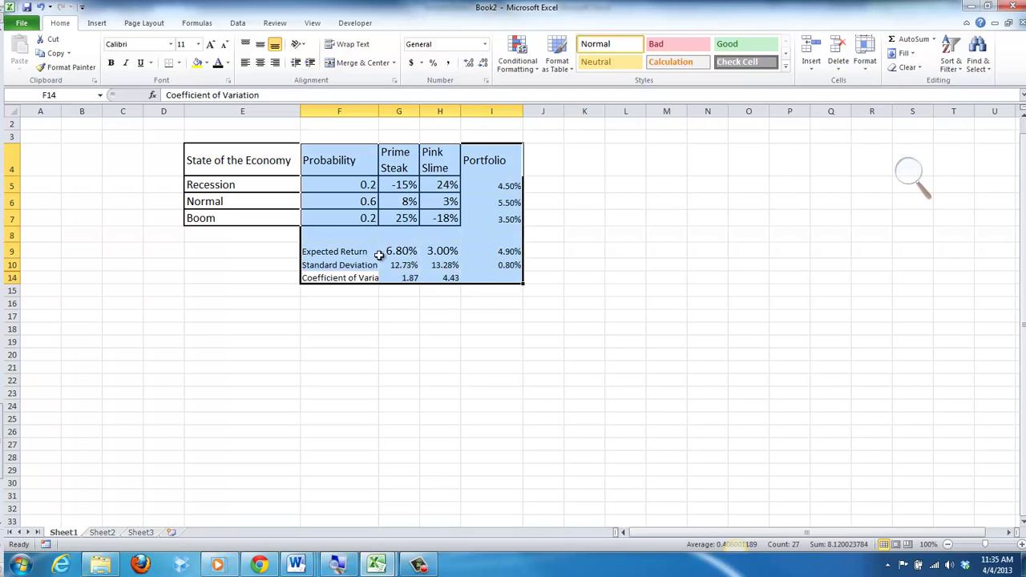
pyautogui.click(198, 47)
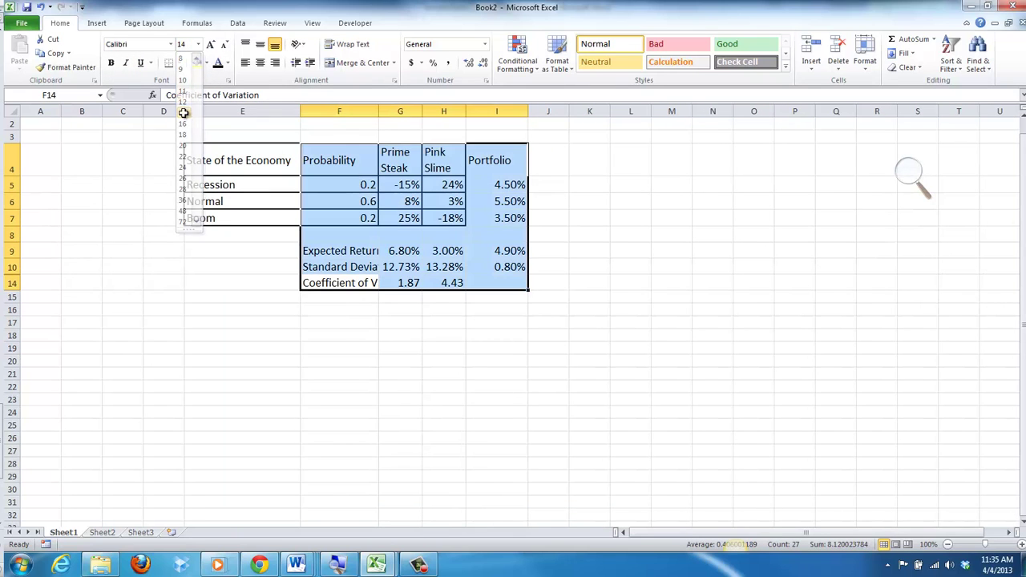
pyautogui.click(183, 112)
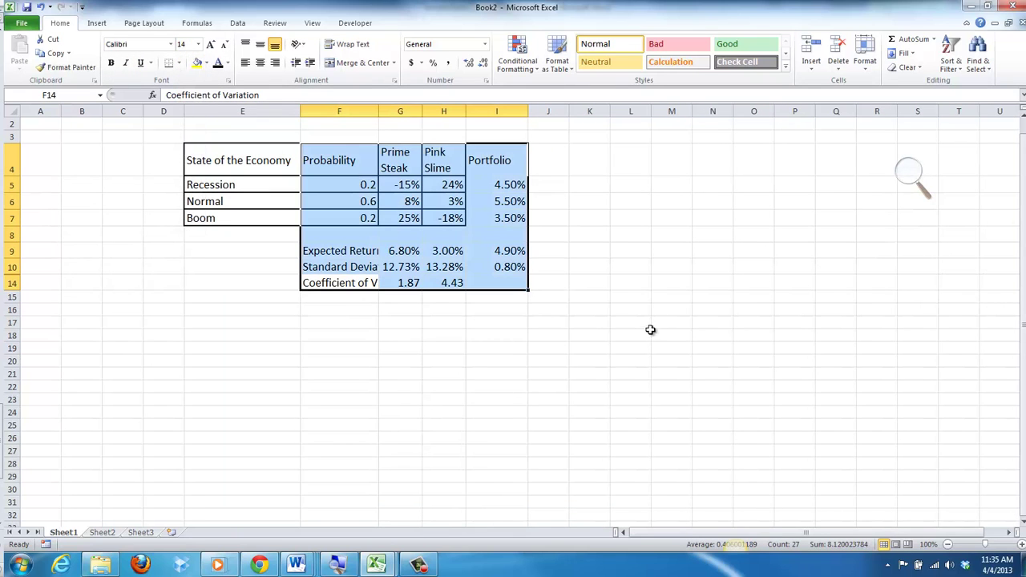
# Step: Enter =I10/portret in cell I14 as the portfolio's coefficient of variation
pyautogui.click(501, 281)
pyautogui.write('=I10/portret')
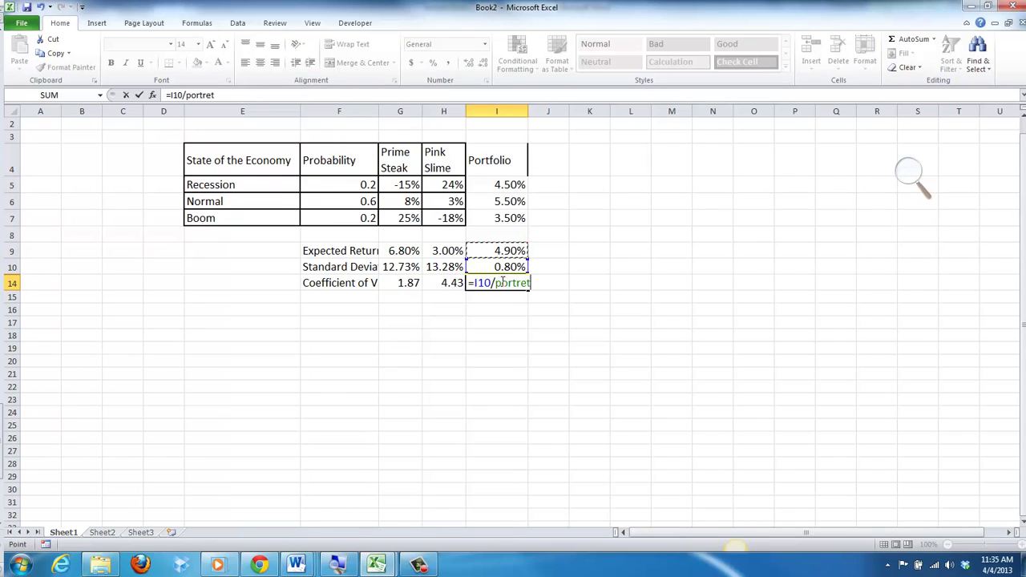
pyautogui.press('Return')
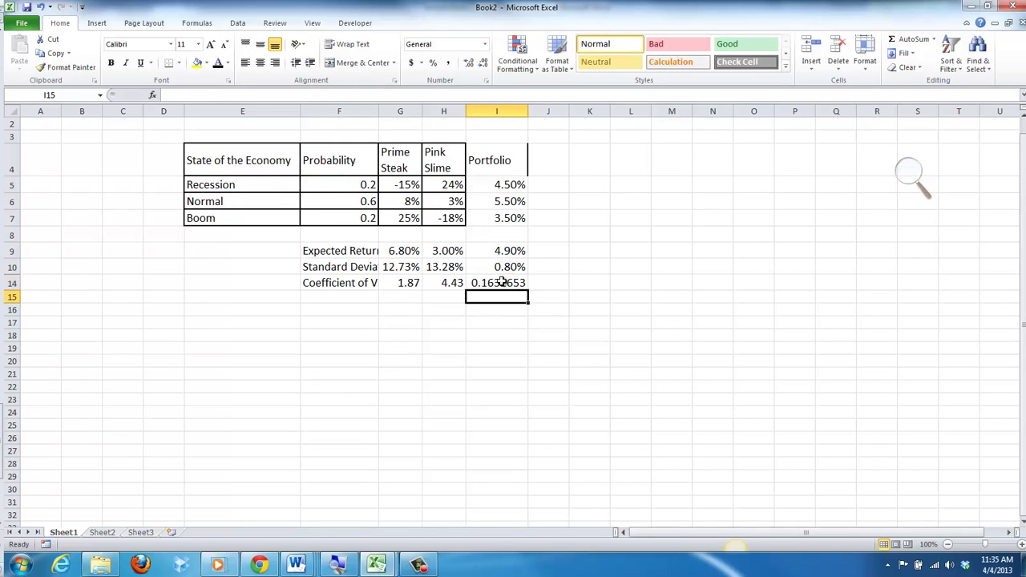
# Step: Apply the comma number style with two decimal places to the portfolio's coefficient of variation in I14
pyautogui.click(501, 282)
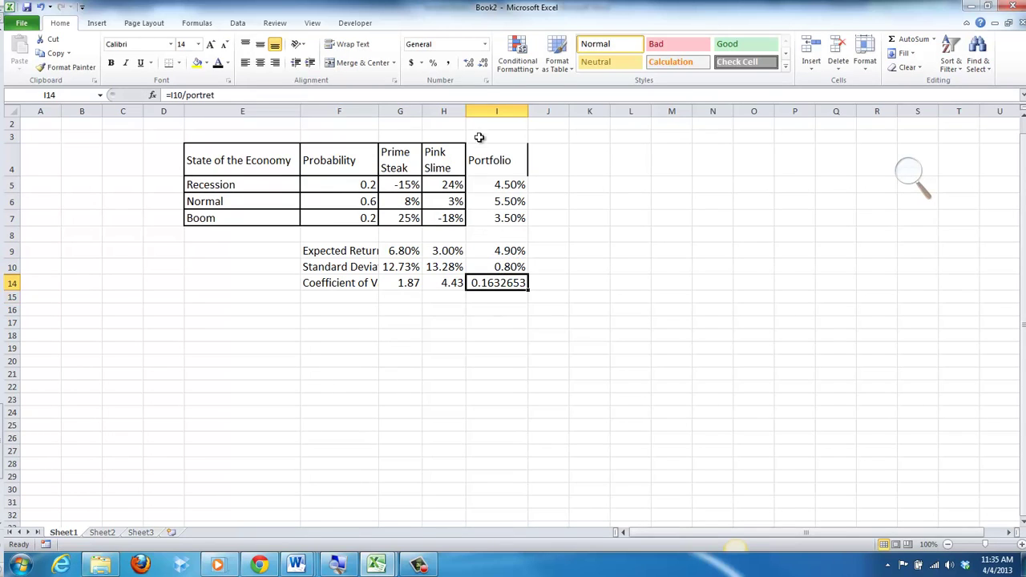
pyautogui.click(453, 68)
pyautogui.click(522, 324)
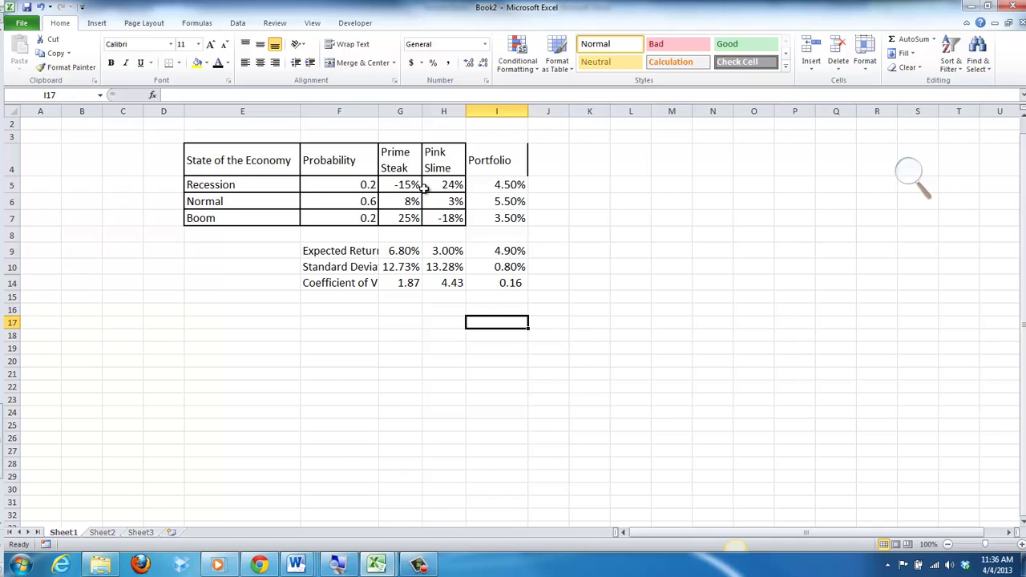
pyautogui.click(425, 186)
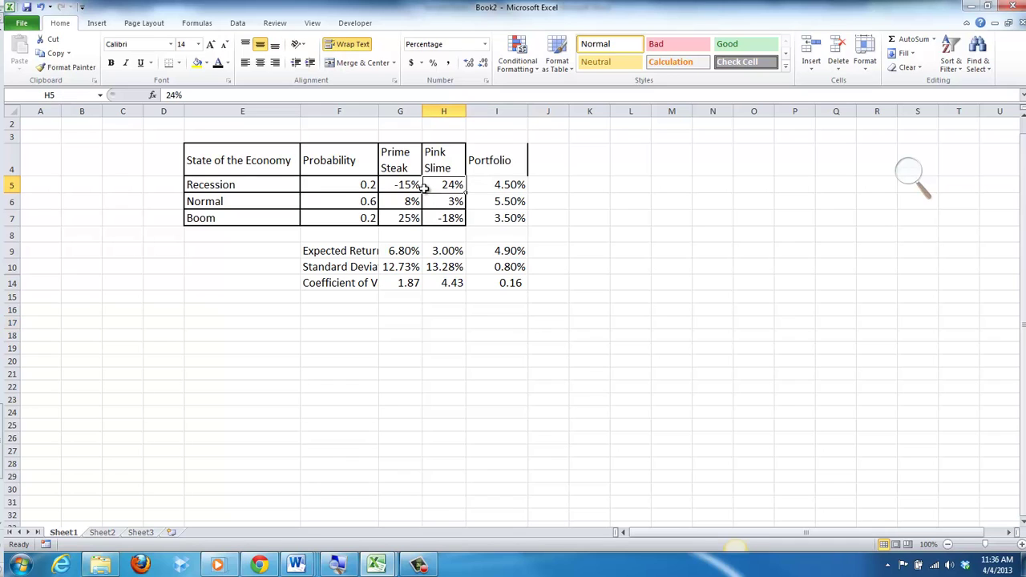
pyautogui.click(404, 235)
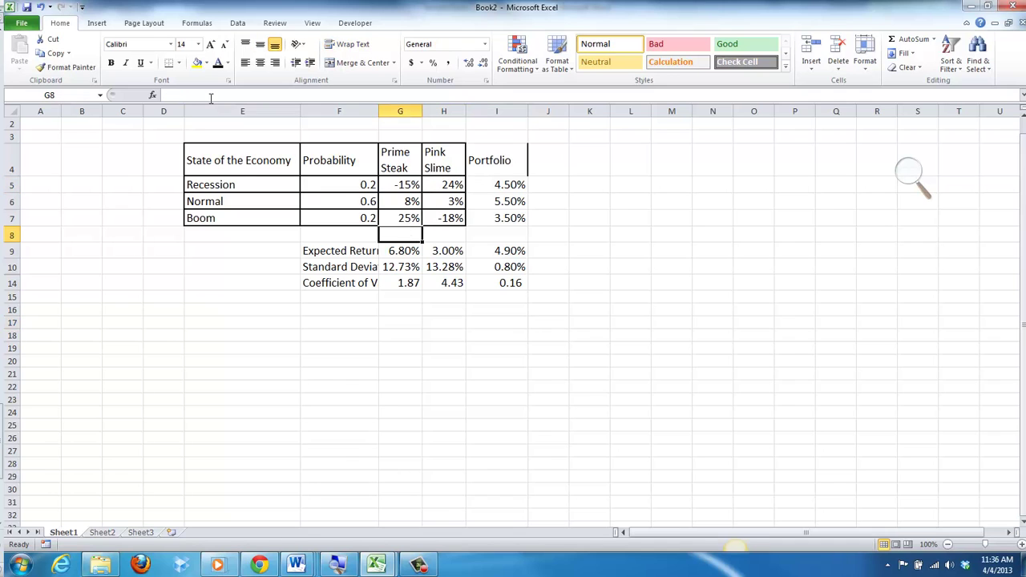